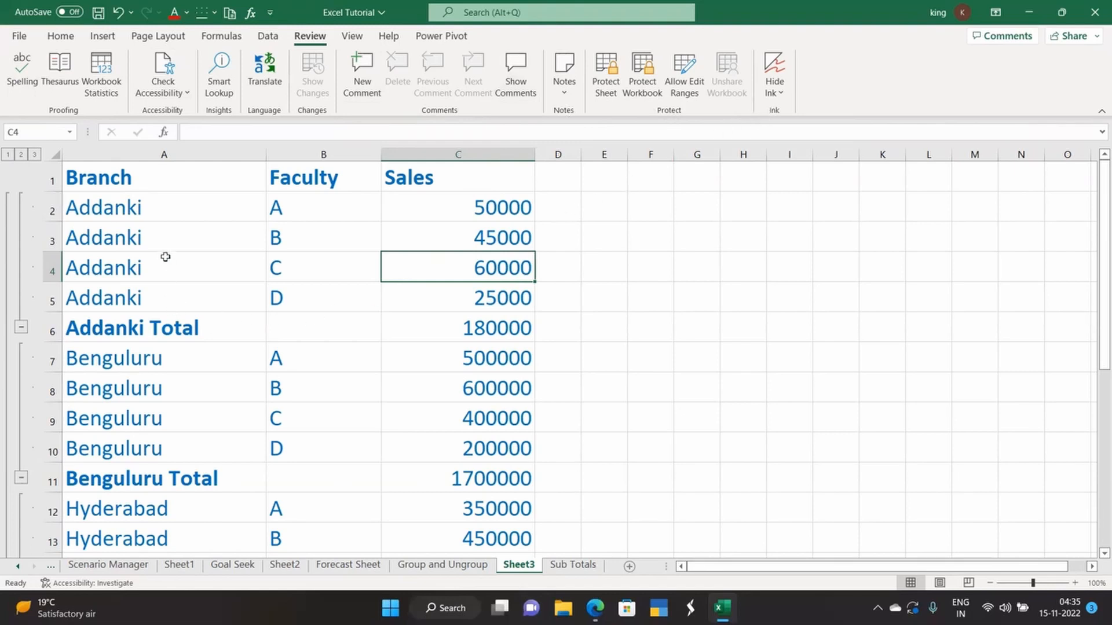
Enter the misspelled word "Beety." in cell F4
left_click(654, 274)
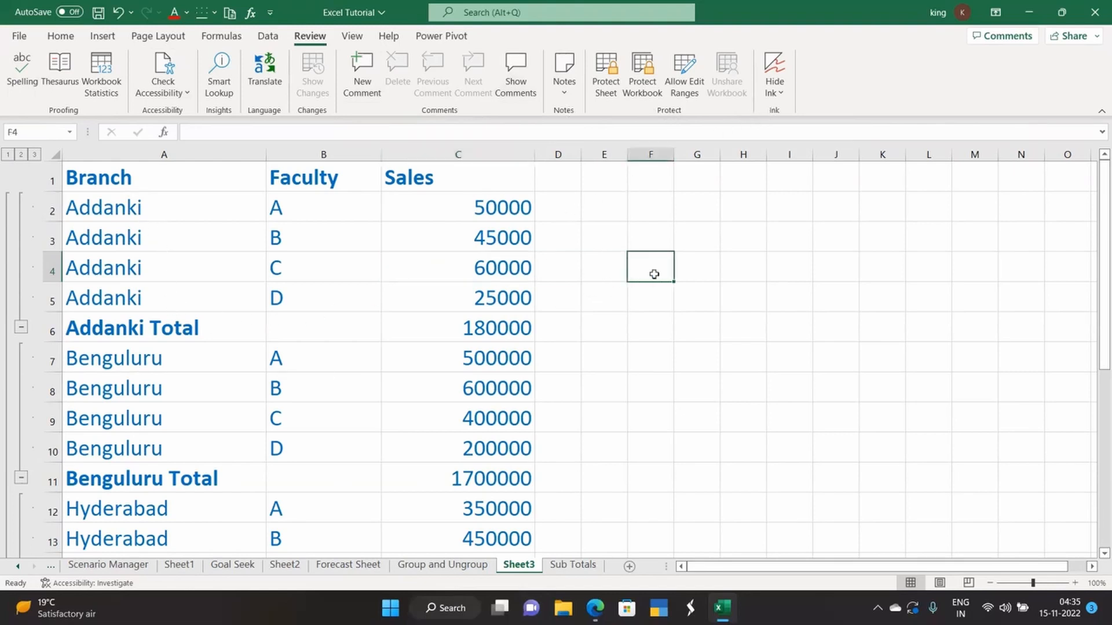
type("Be")
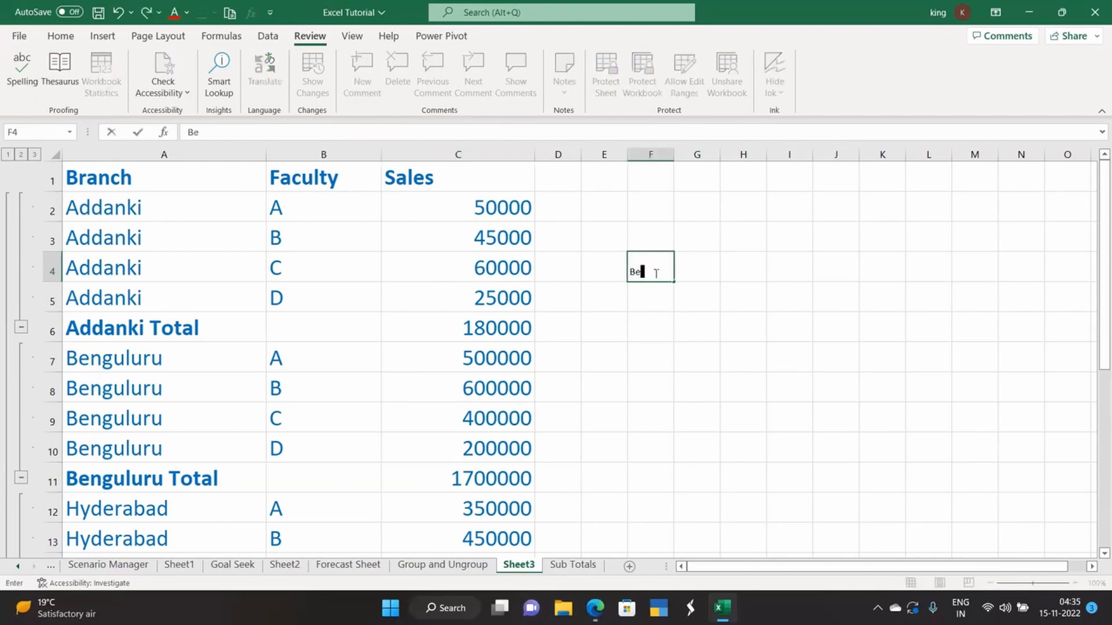
type("ety.")
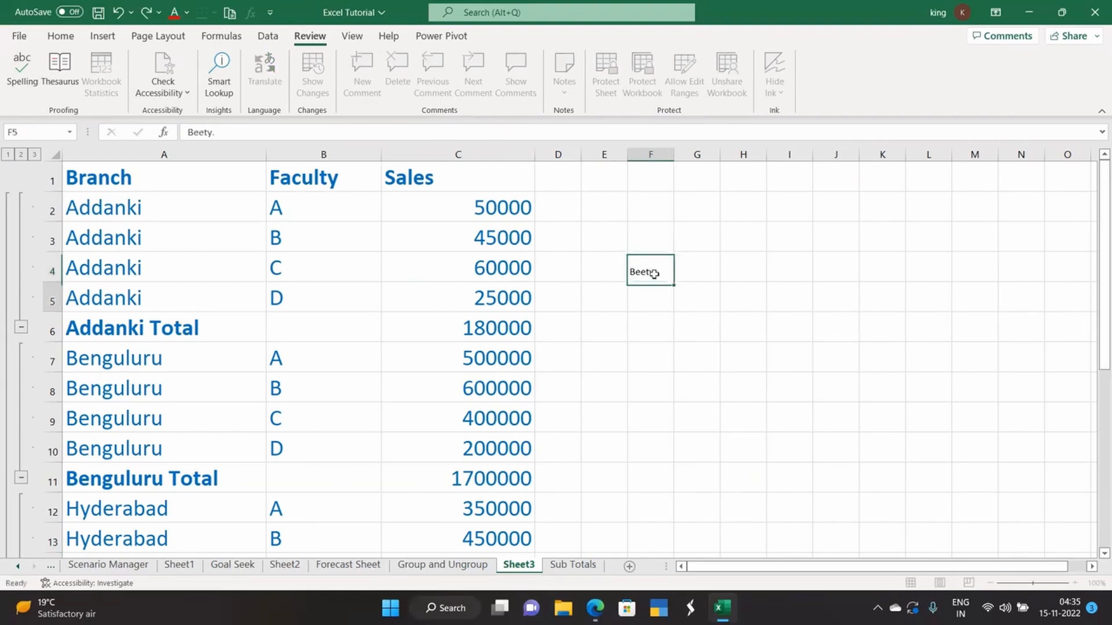
key("Return")
Run the spelling check starting from cell F4 and accept the suggested correction "Beaty" for its word
left_click(655, 262)
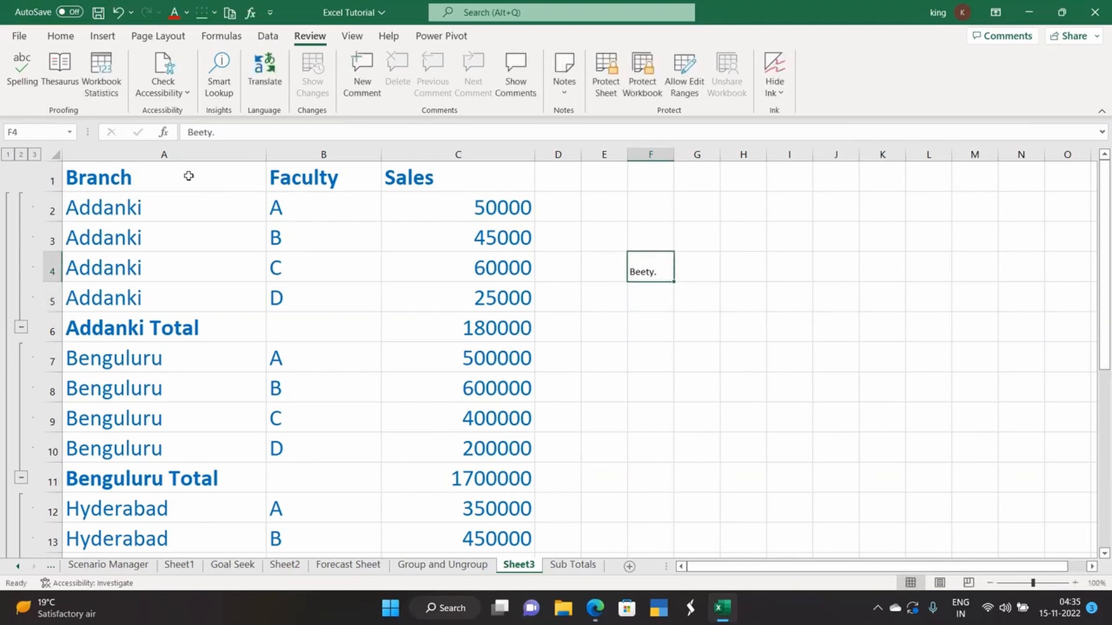
left_click(24, 74)
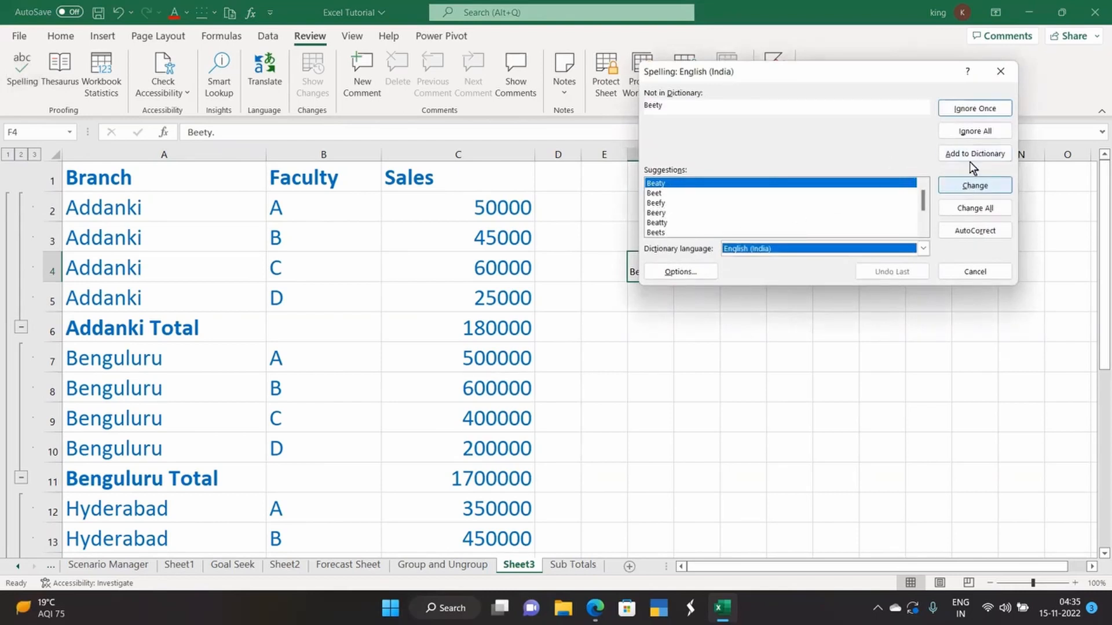
left_click(968, 180)
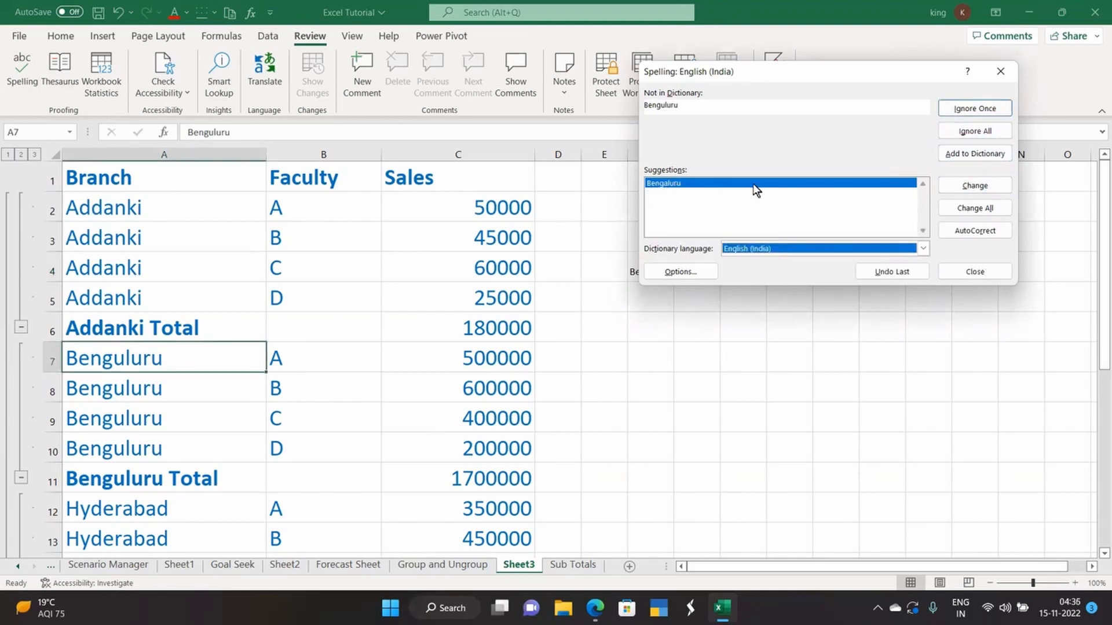
Correct the flagged branch name in A7 and all its other occurrences to the suggested "Bengaluru"
left_click(964, 185)
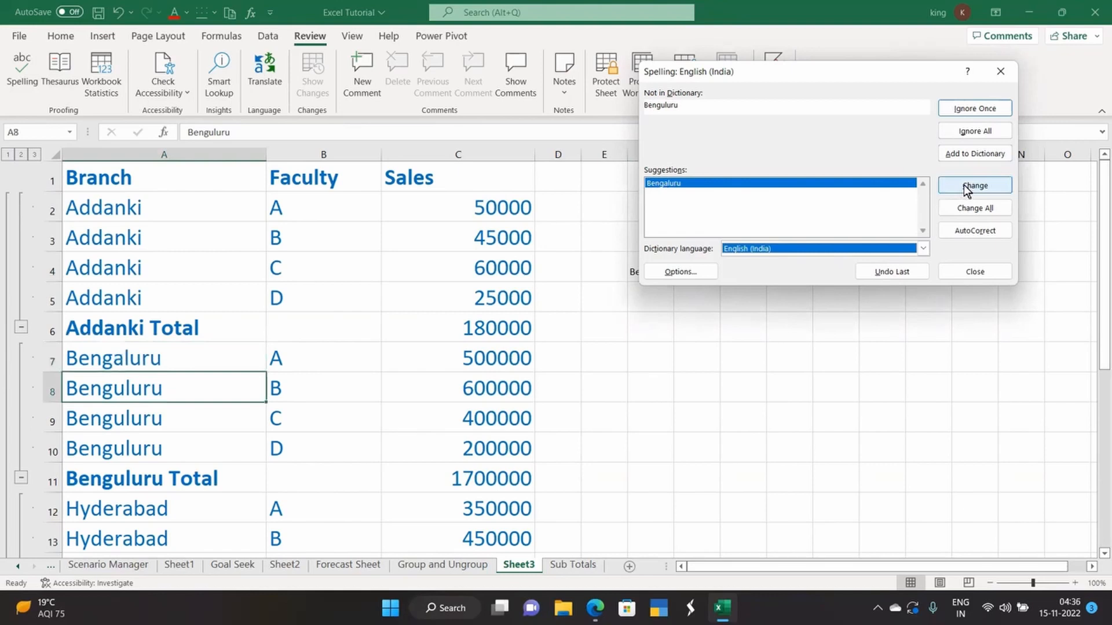
left_click(964, 186)
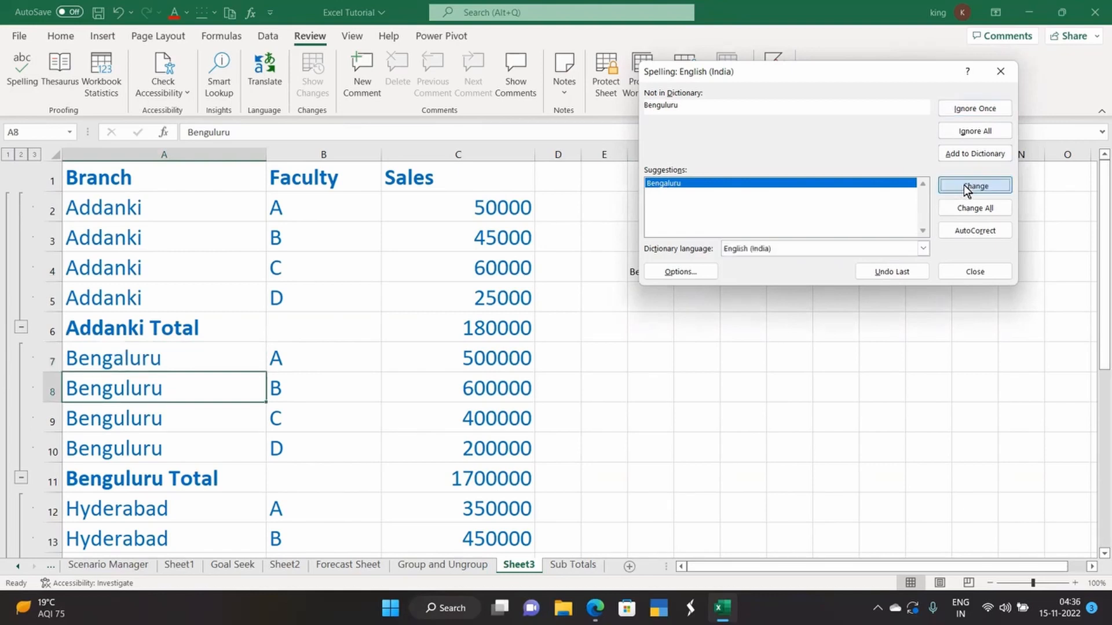
left_click(961, 209)
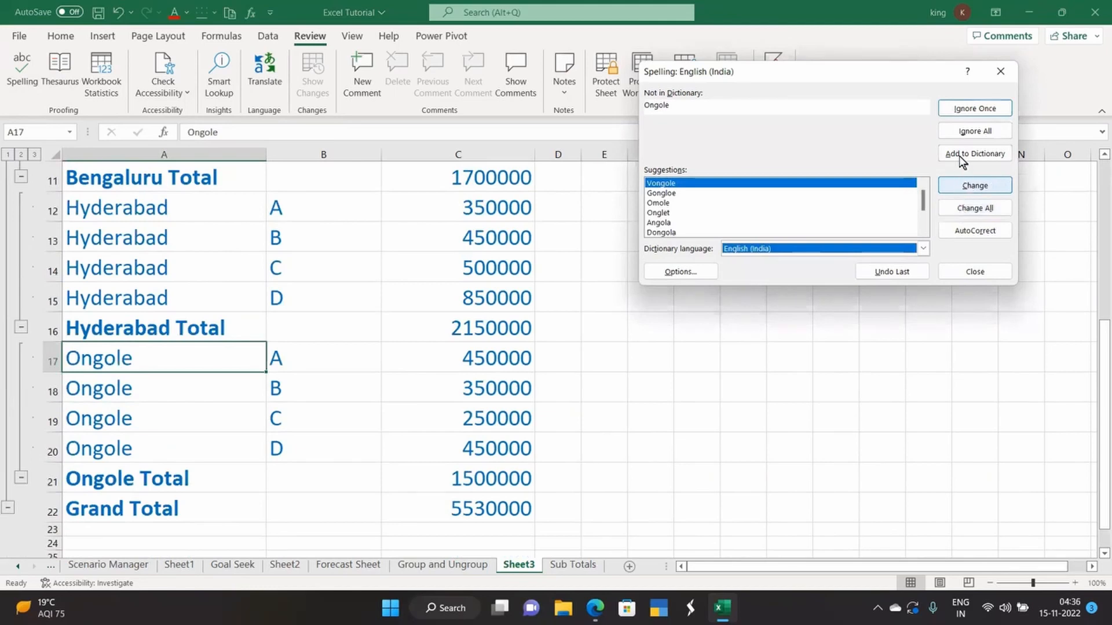
Ignore all flagged occurrences of "Ongole" and finish the spelling check, continuing from the beginning of the sheet
left_click(970, 106)
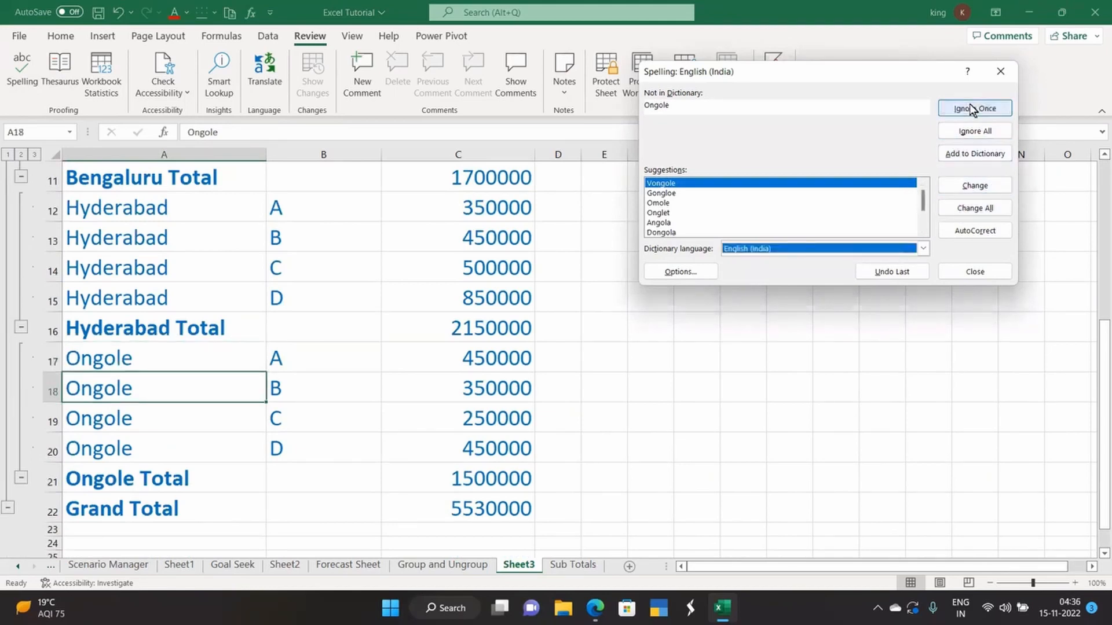
left_click(969, 105)
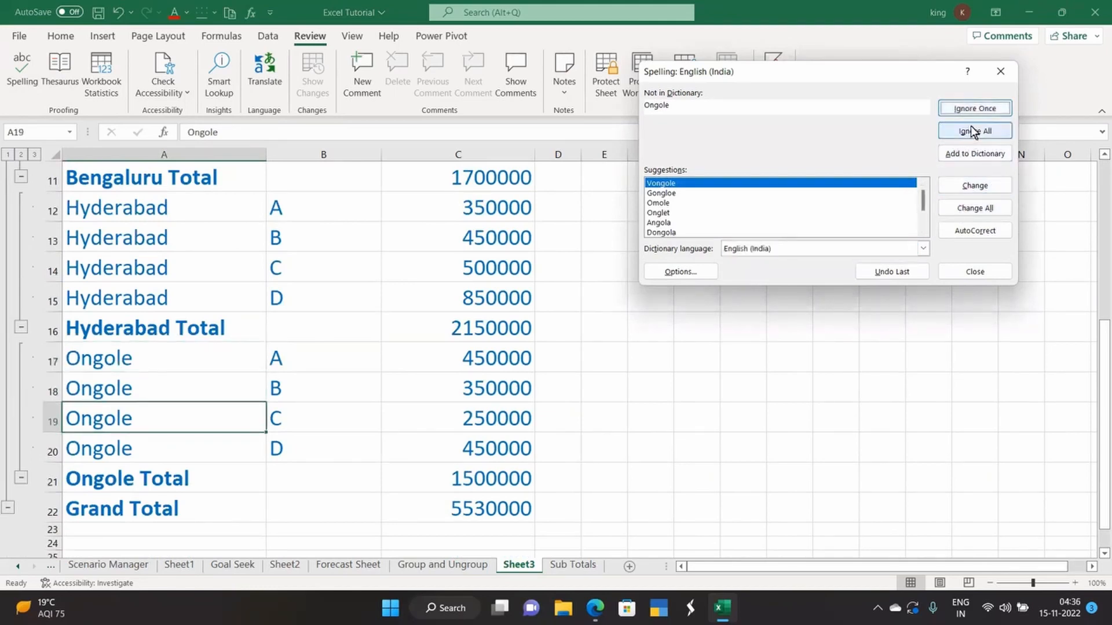
left_click(970, 128)
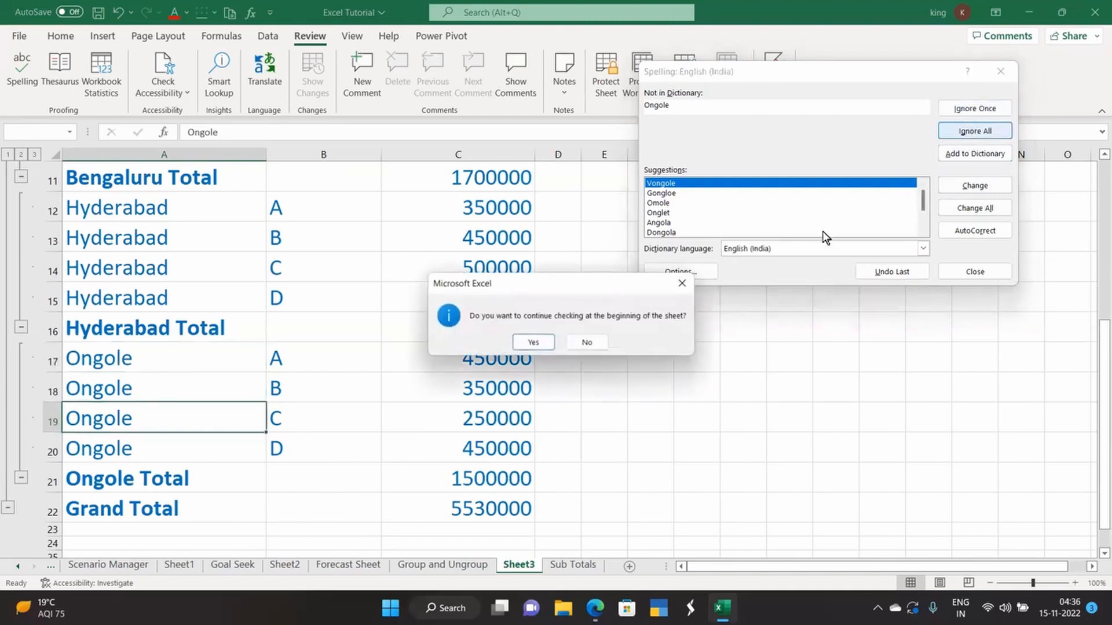
left_click(527, 342)
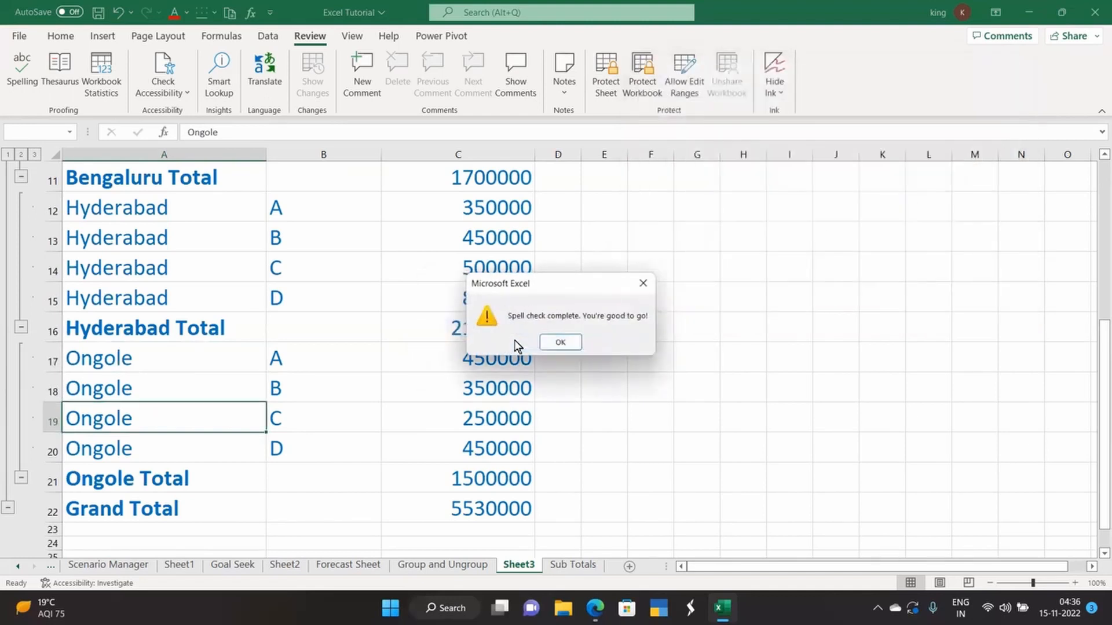
left_click(572, 342)
Misspell the branch name in cell A12 as "Hyderabadu" by adding a "u" at its end
scroll(278, 345, "up", 2)
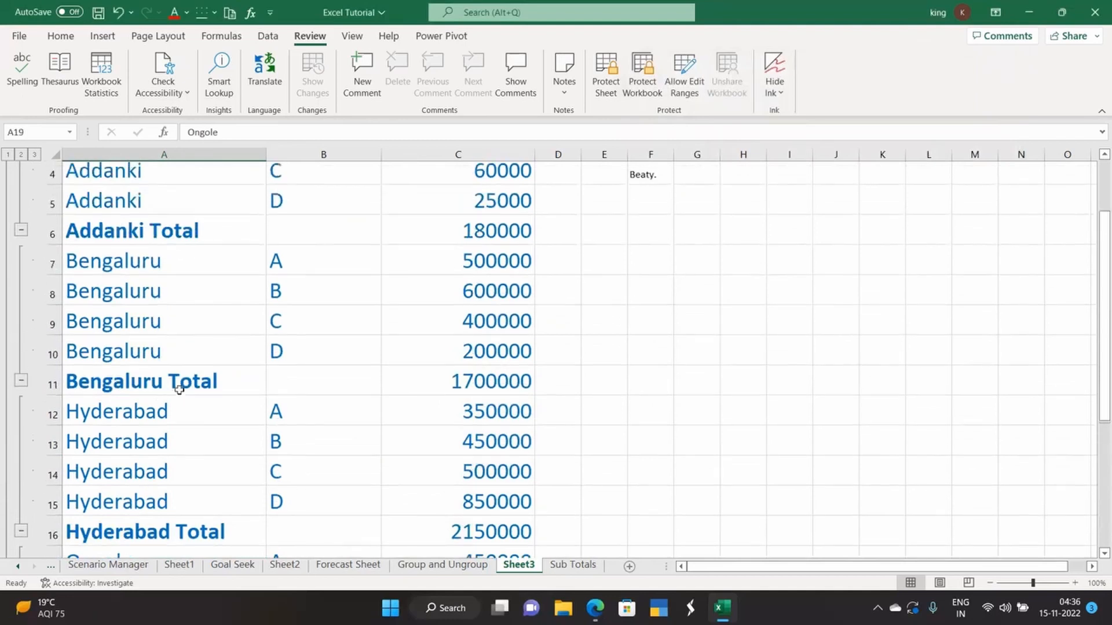
left_click(183, 420)
double_click(183, 419)
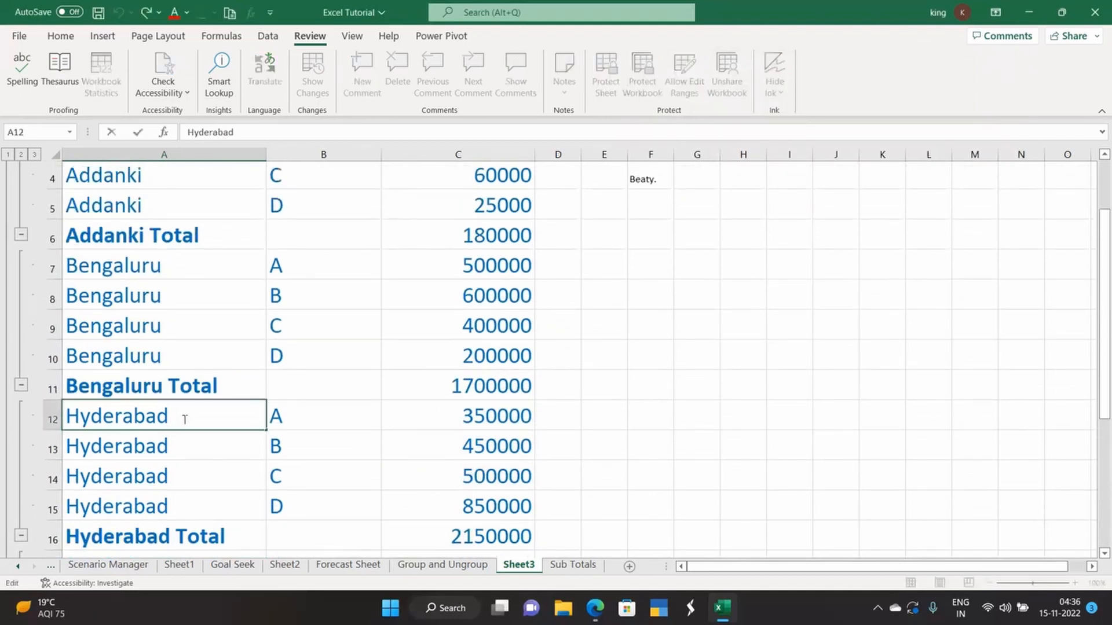
type("u")
left_click(640, 414)
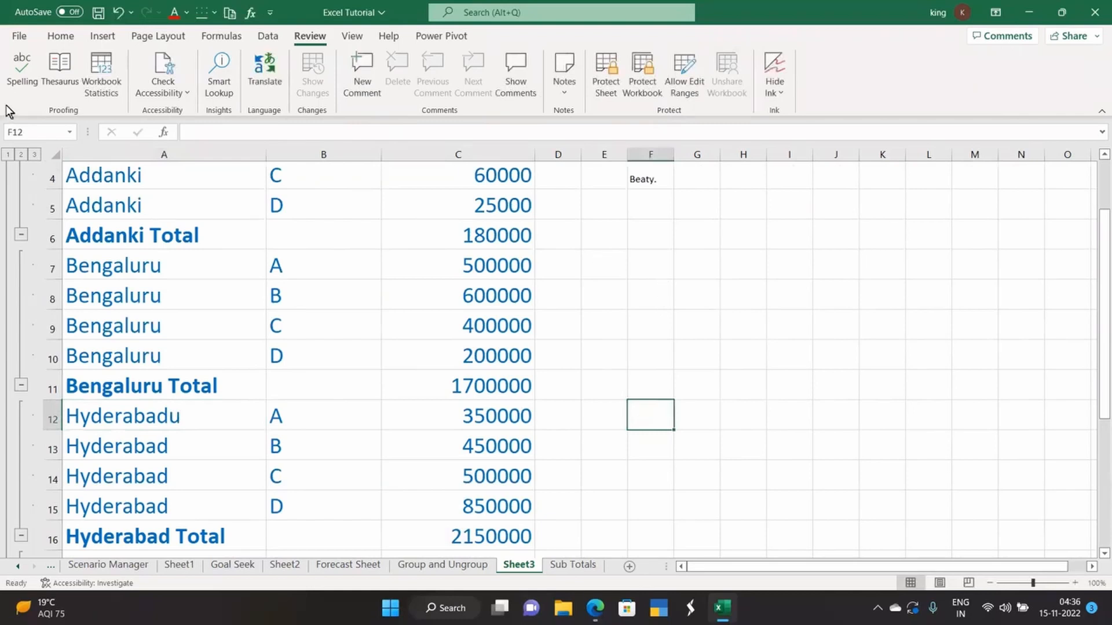
Run the spelling check again from F12 and ignore each flagged "Ongole" entry one at a time
left_click(22, 86)
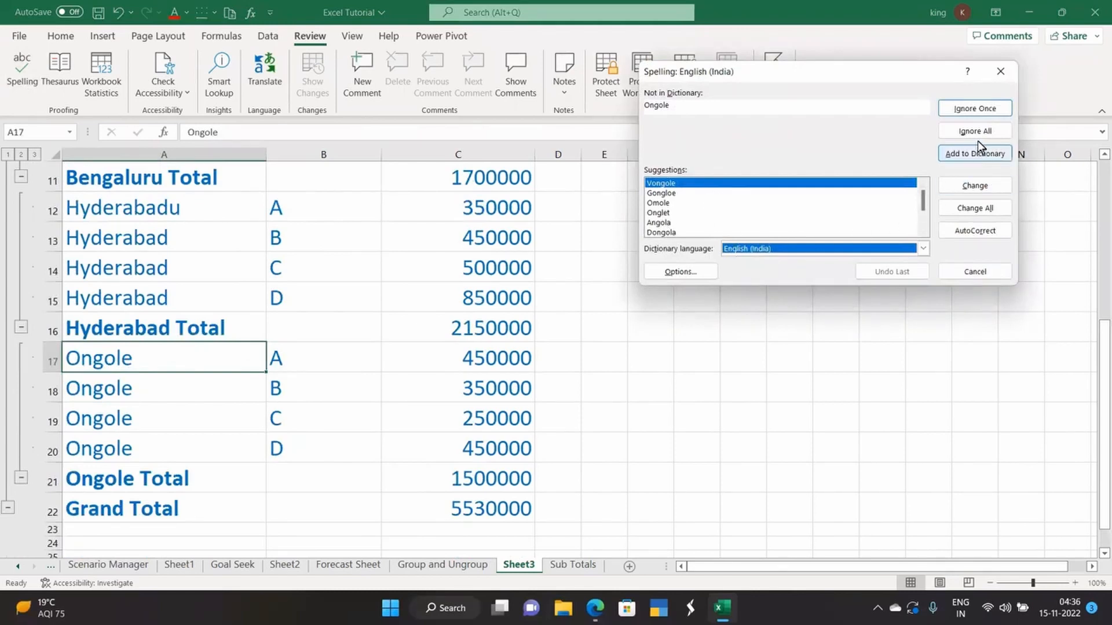
left_click(987, 111)
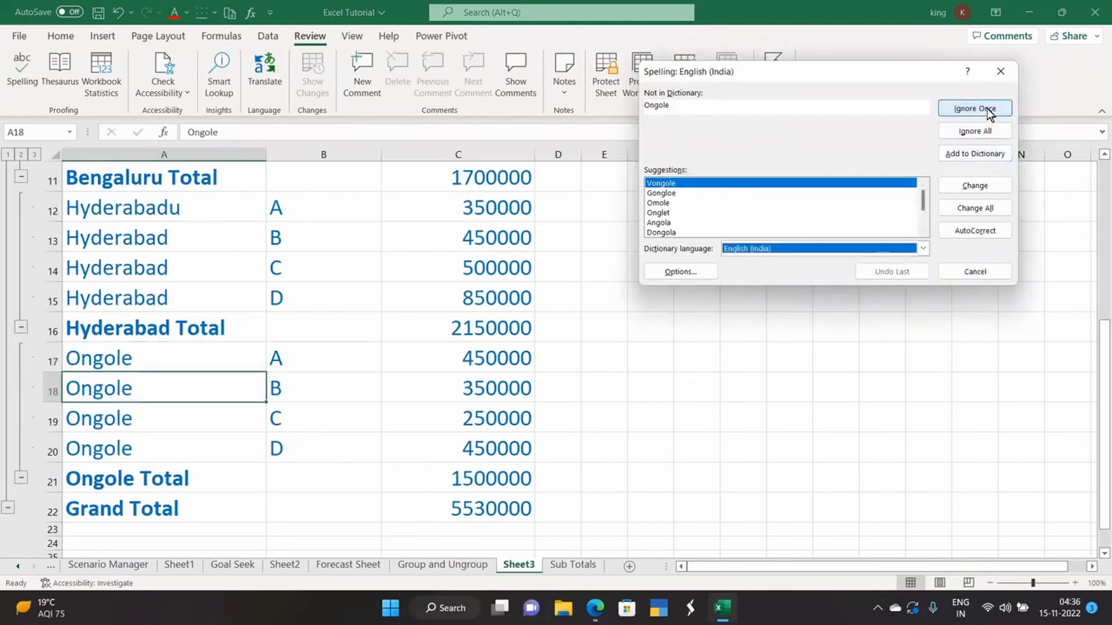
left_click(988, 110)
left_click(988, 110)
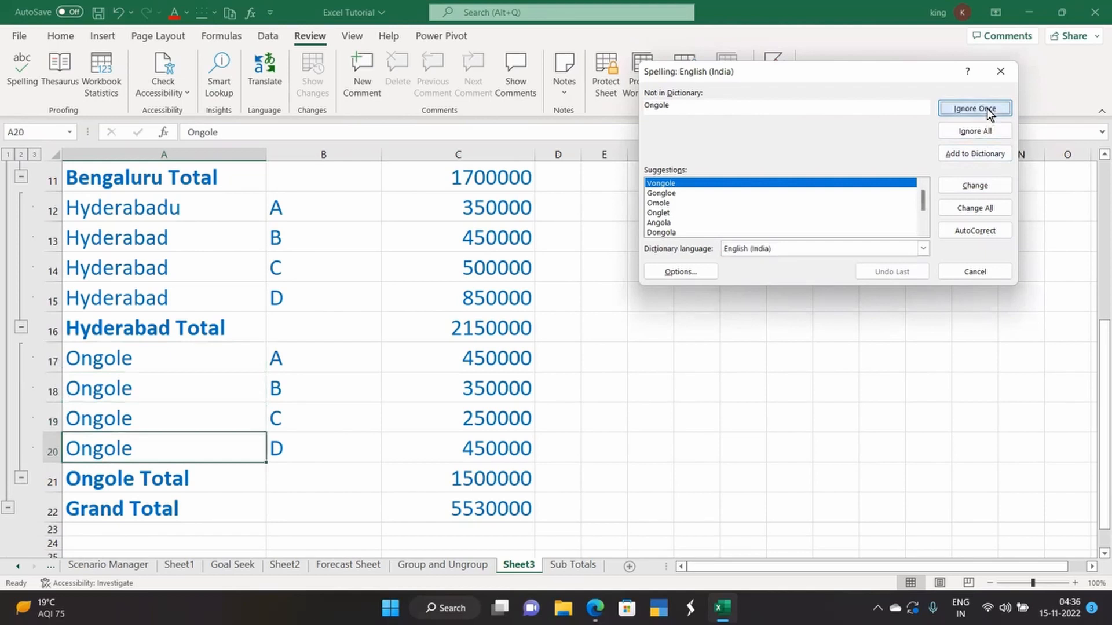
left_click(986, 110)
left_click(986, 110)
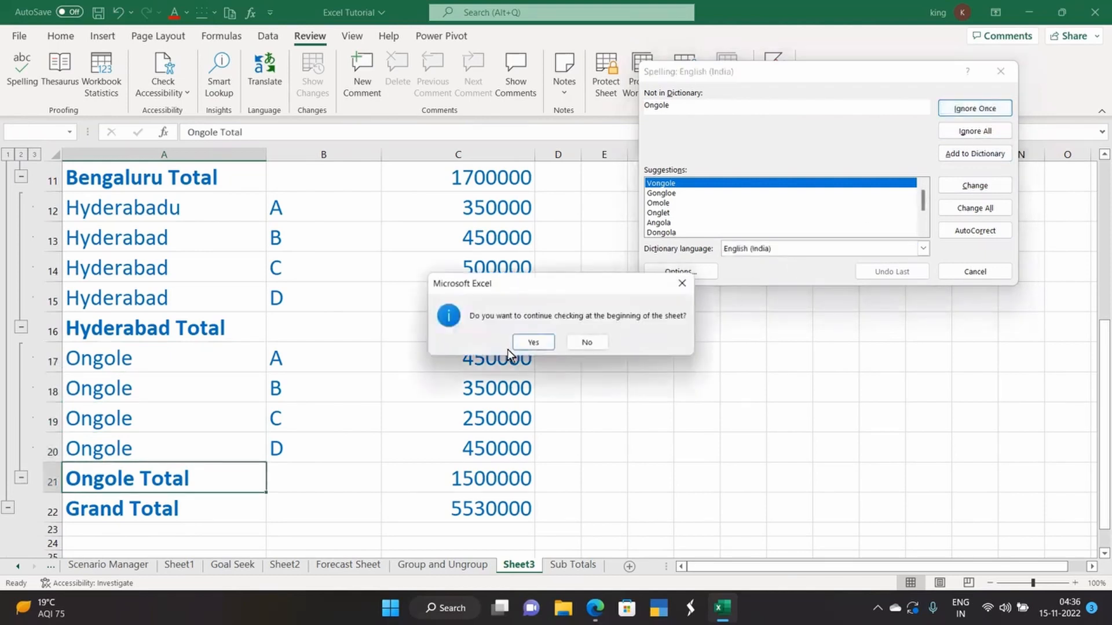
Continue the spelling check from the beginning of the sheet and correct cell A12 to the suggested "Hyderabad"
left_click(531, 342)
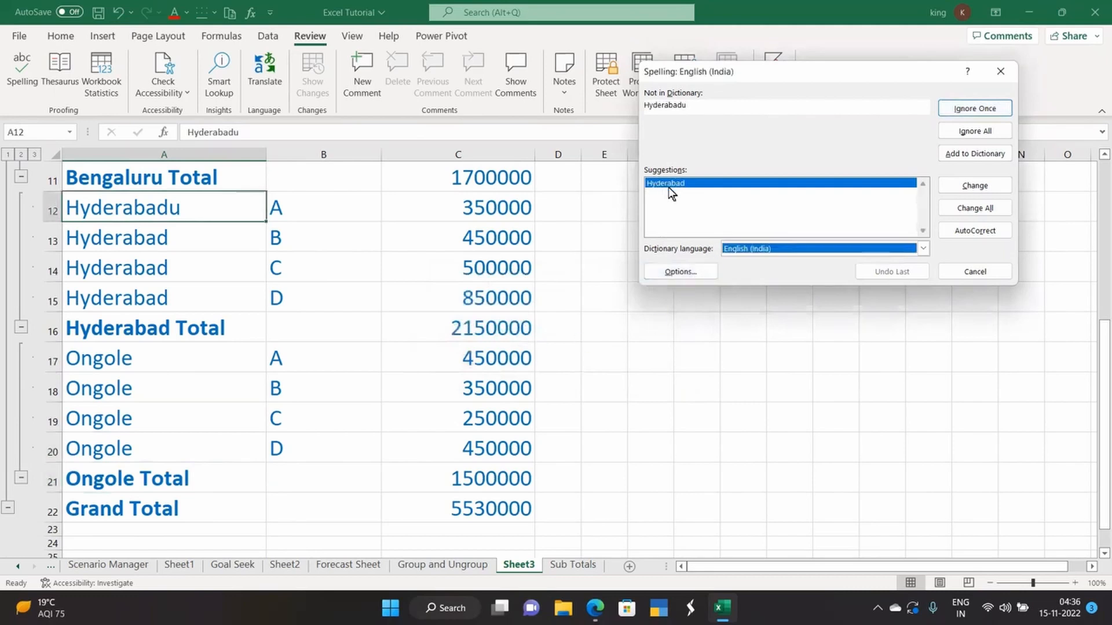
left_click(974, 185)
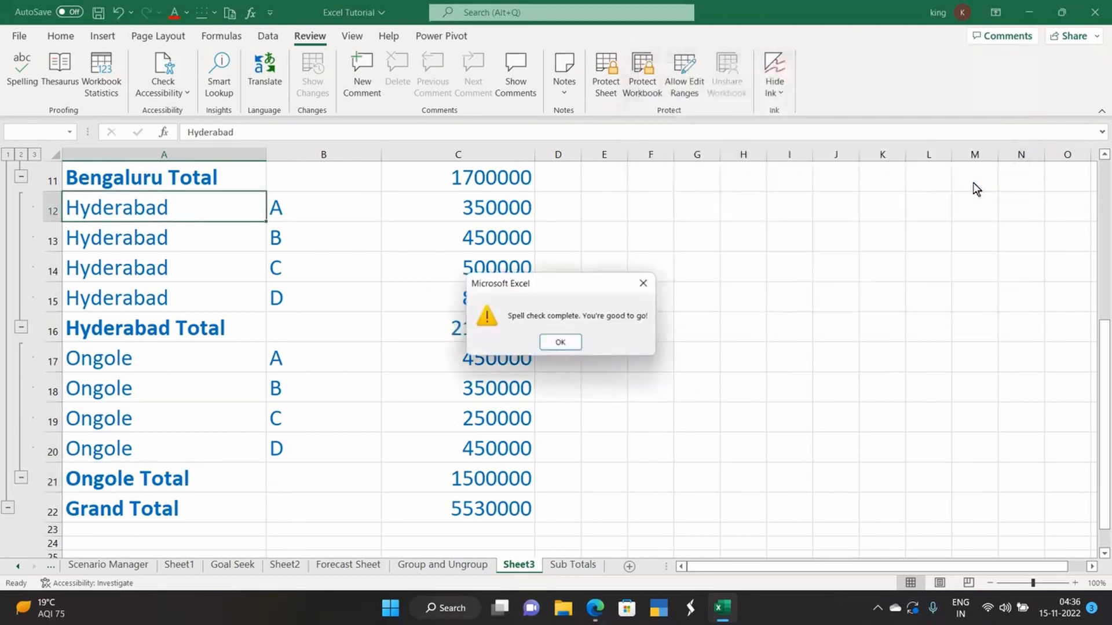
left_click(546, 342)
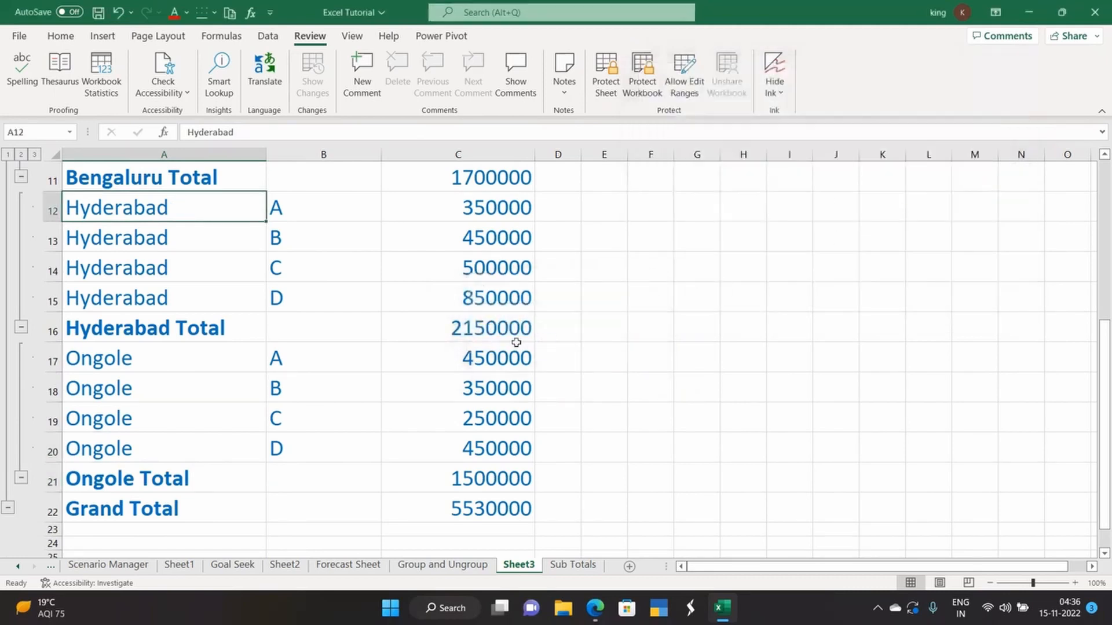
Open the Thesaurus and look up synonyms for "beaty"
scroll(336, 348, "up", 2)
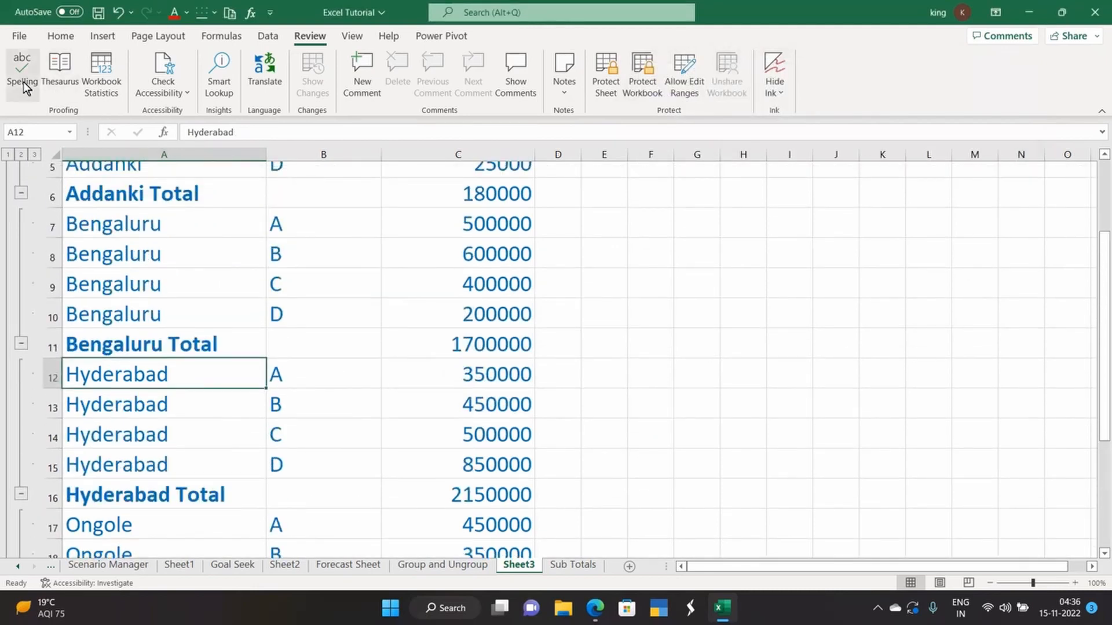
scroll(129, 277, "up", 2)
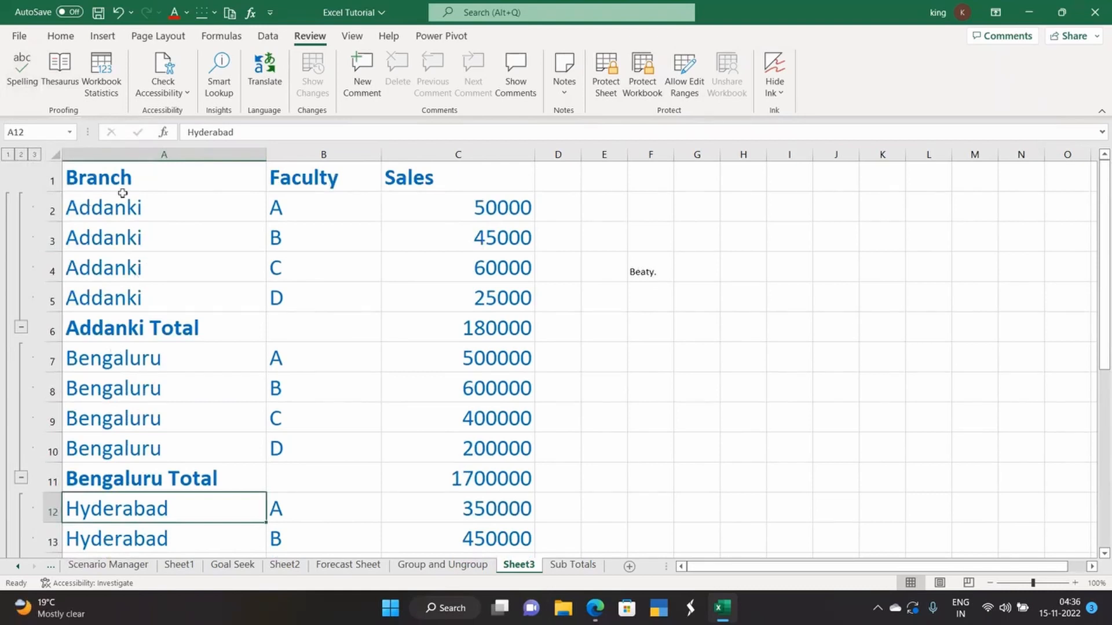
left_click(60, 85)
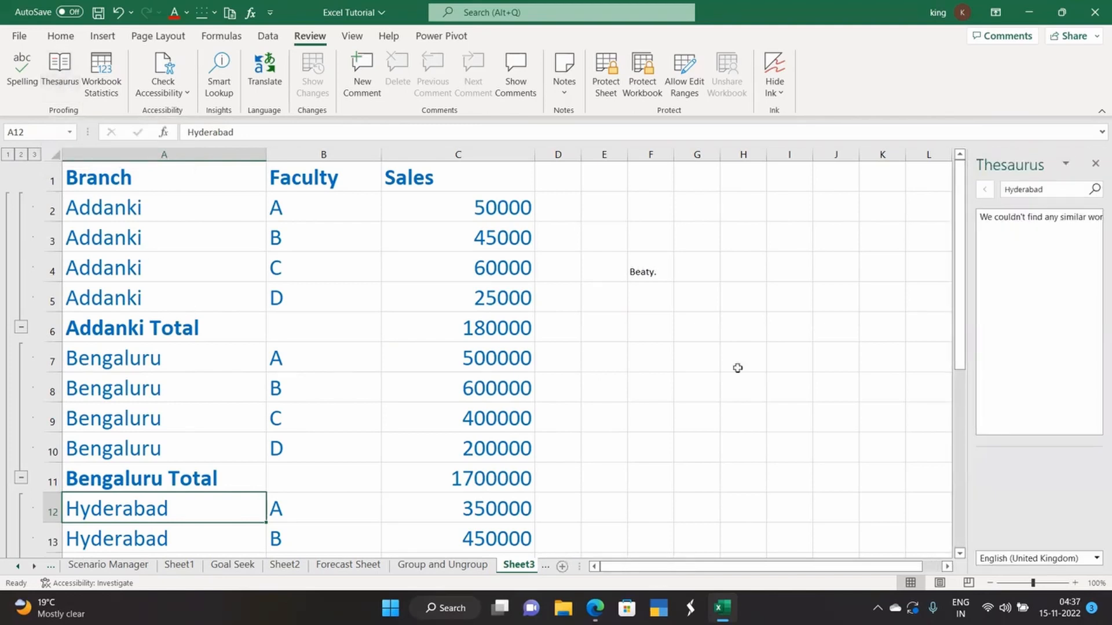
left_click(1053, 185)
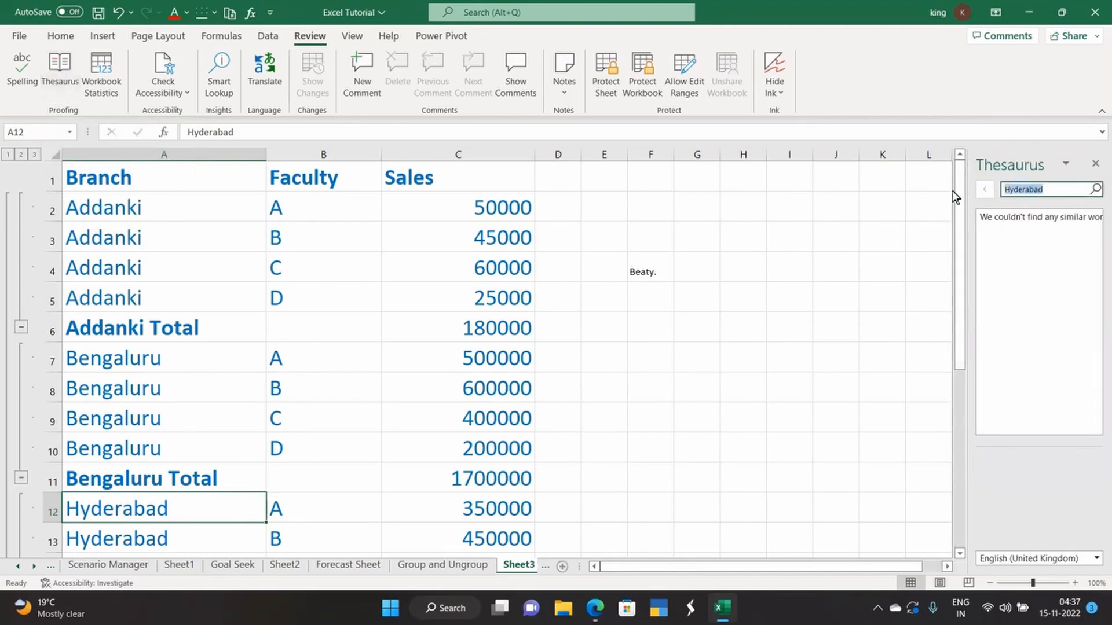
key("BackSpace")
type("beaty")
left_click(1096, 192)
Look up synonyms for "word" in the Thesaurus
key("BackSpace")
type("word")
left_click(1094, 191)
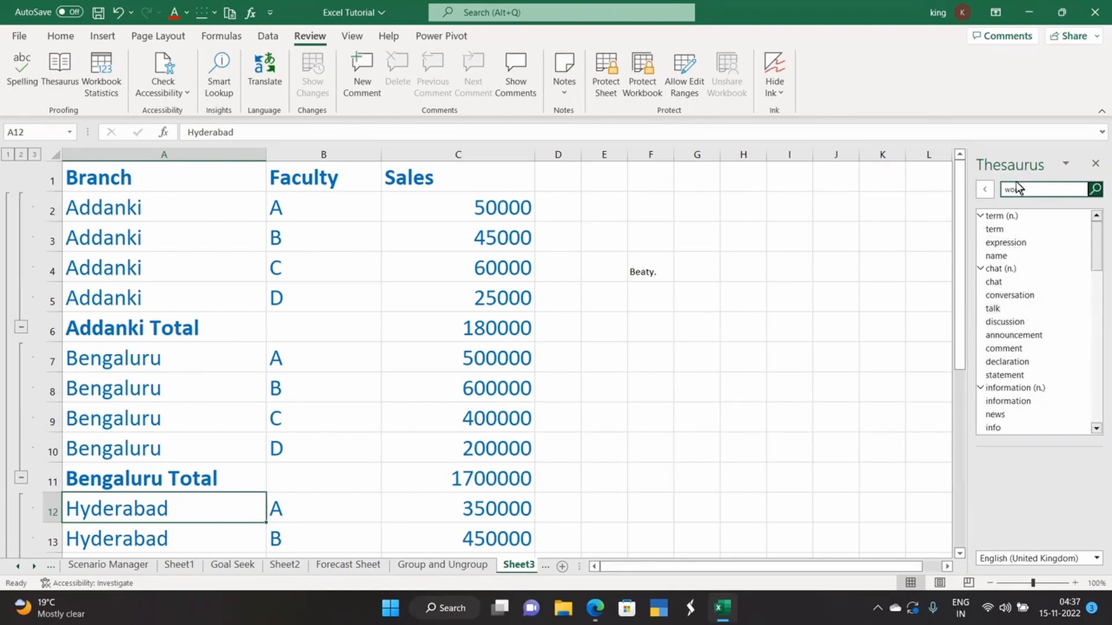
Review the workbook statistics for the current sheet and the whole workbook, and close the summary
left_click(100, 76)
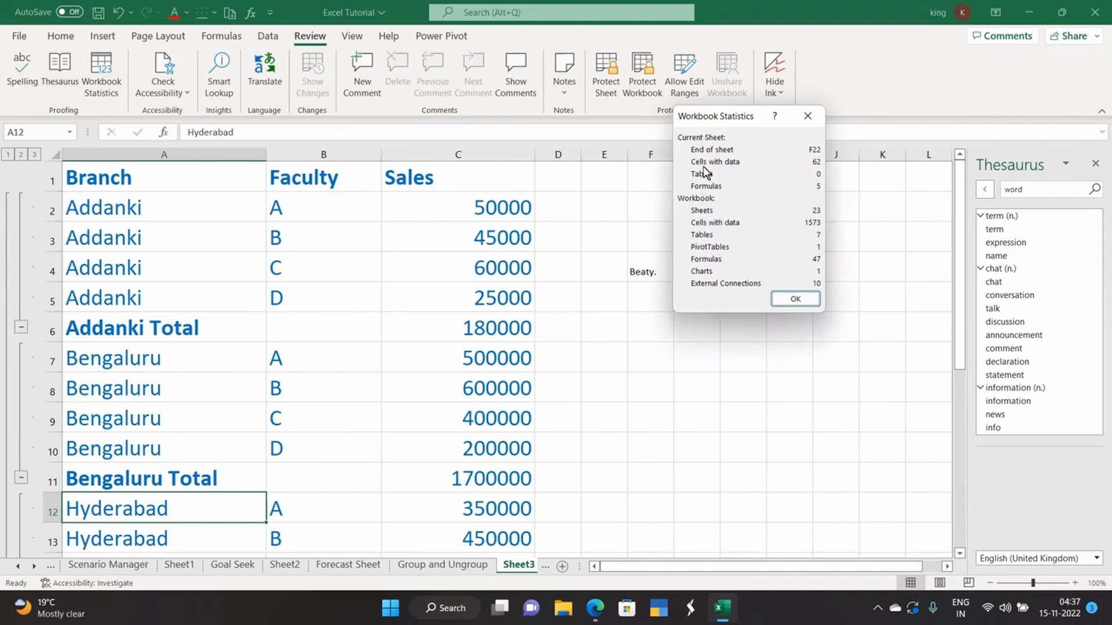
left_click(777, 296)
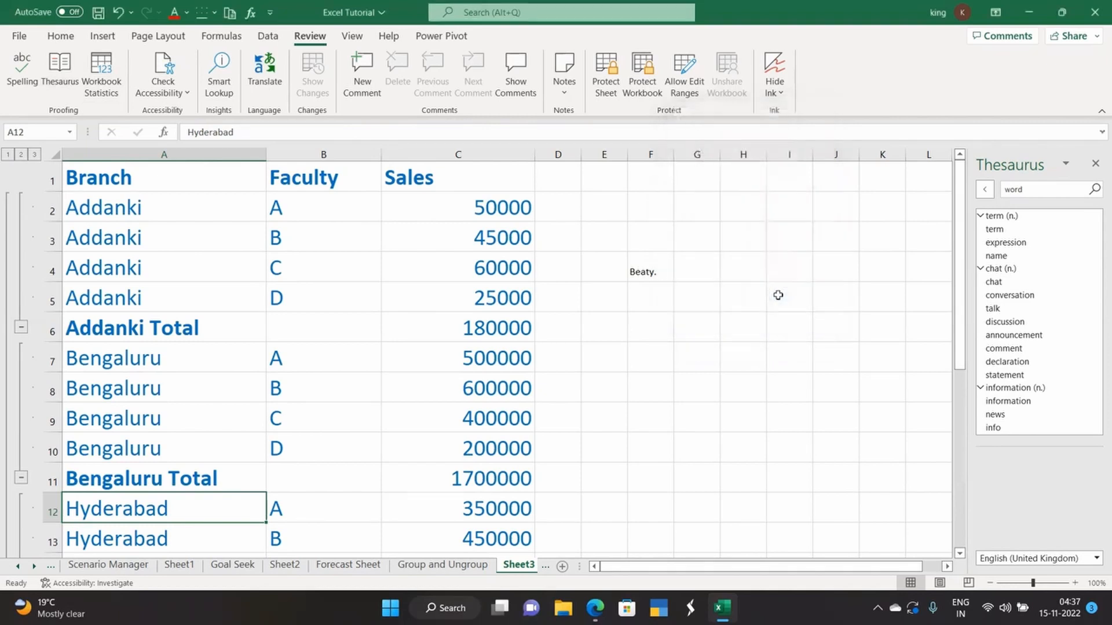
Run the accessibility checker, dismiss its introductory tip, and inspect the missing alternative text error for Chart 1 on Sheet2
left_click(168, 93)
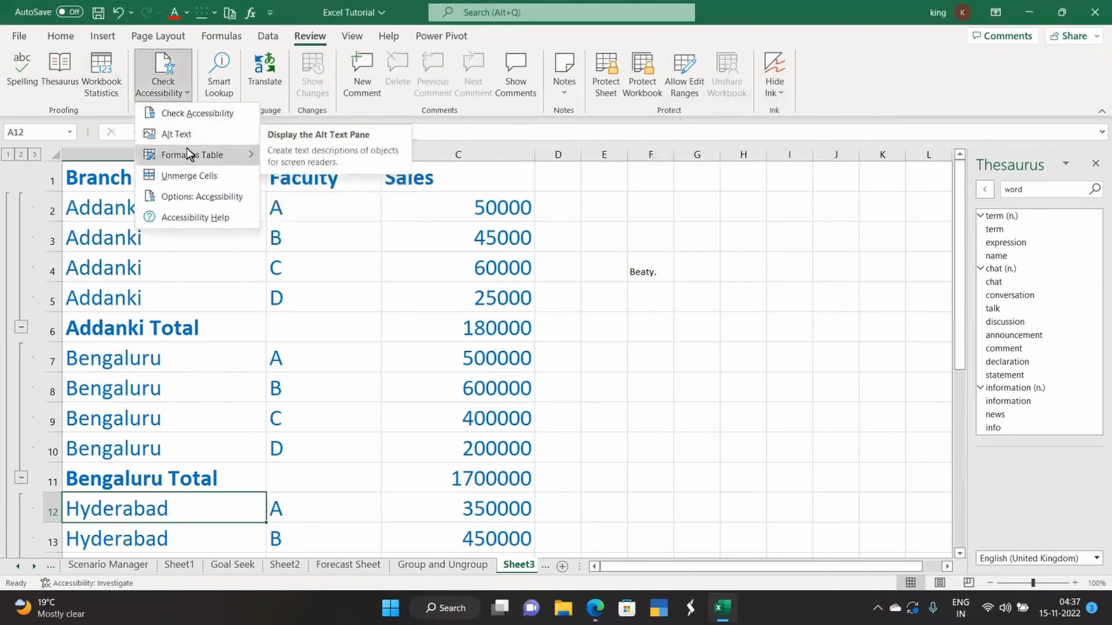
mouse_move(188, 158)
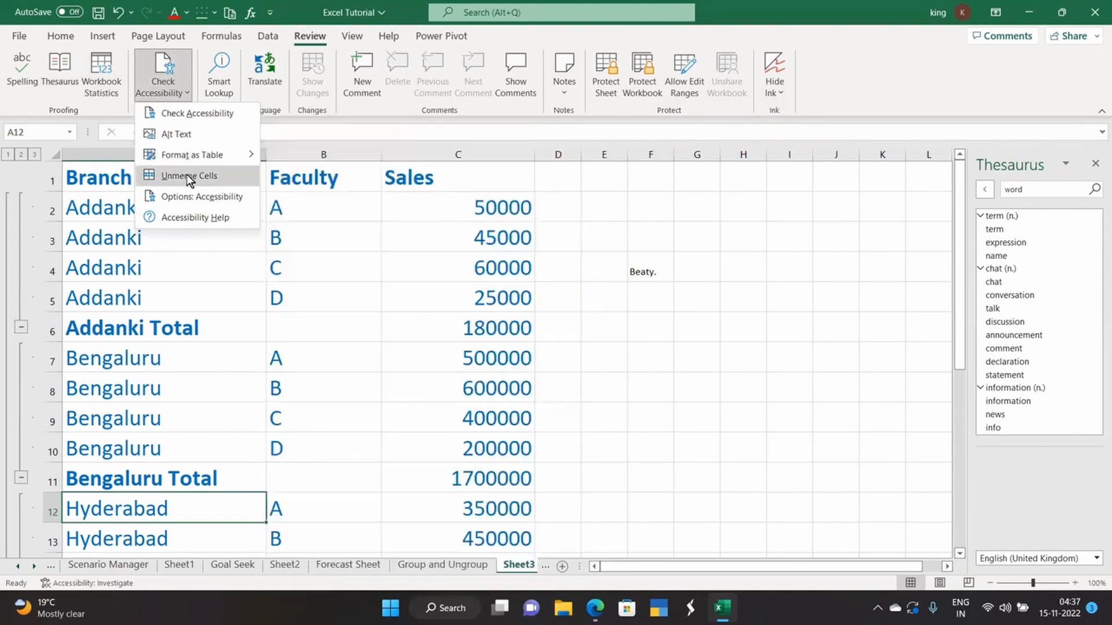
left_click(201, 113)
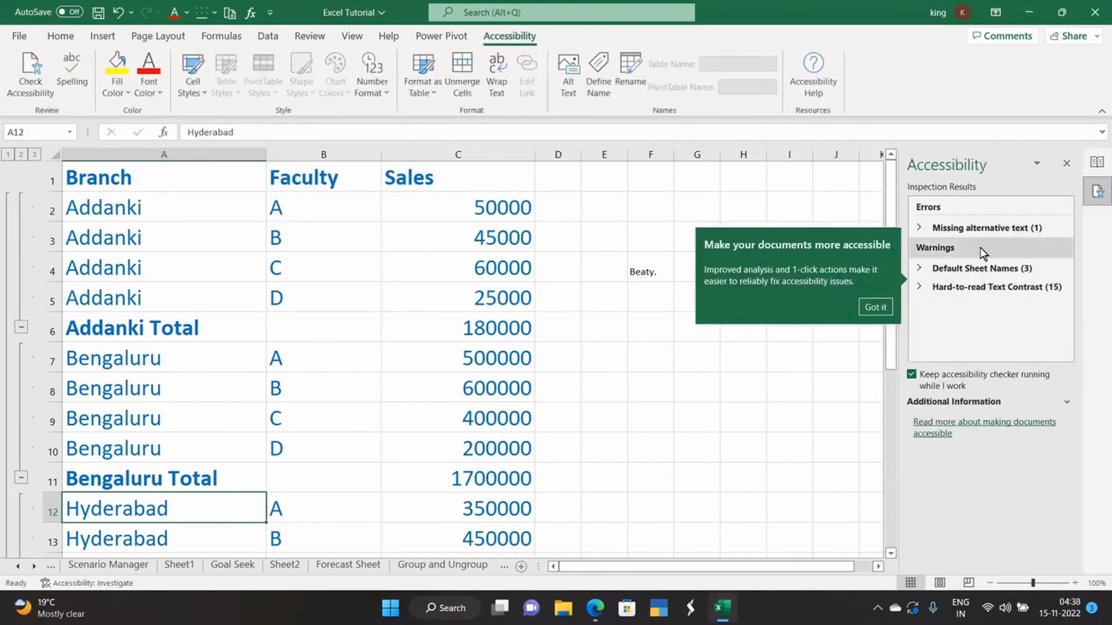
left_click(869, 307)
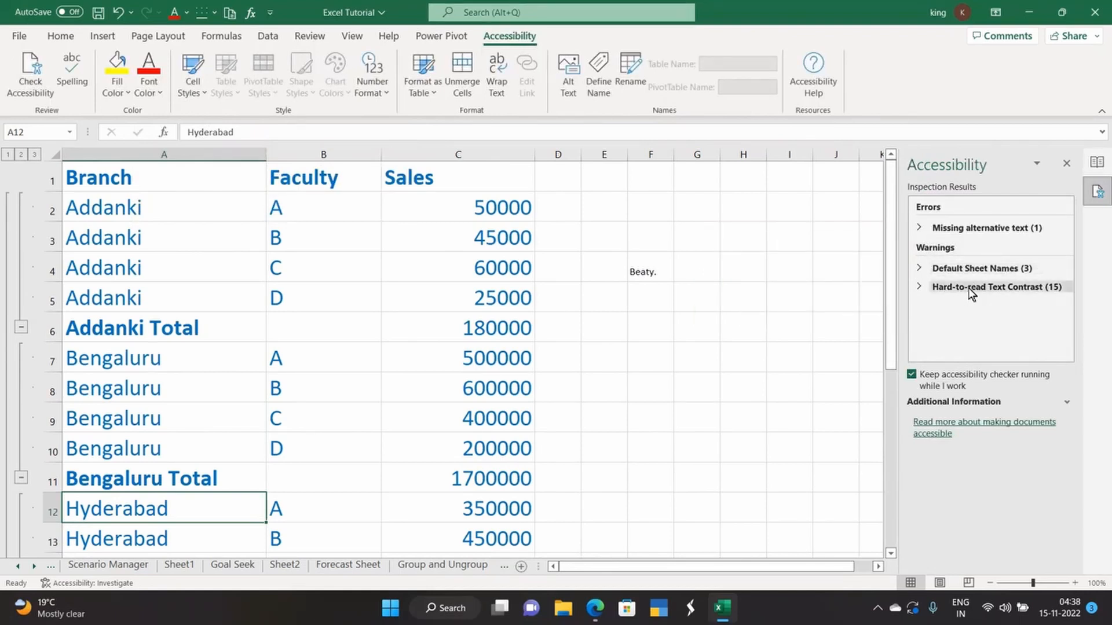
left_click(972, 229)
left_click(965, 240)
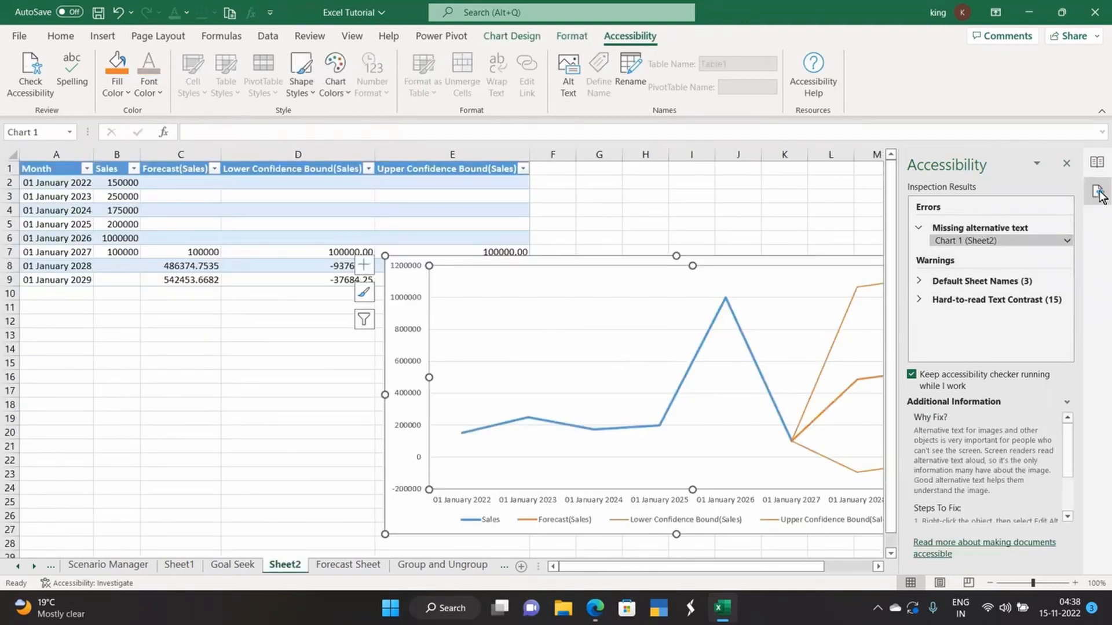
Close the accessibility checker and switch to the Sub Totals sheet
left_click(1067, 163)
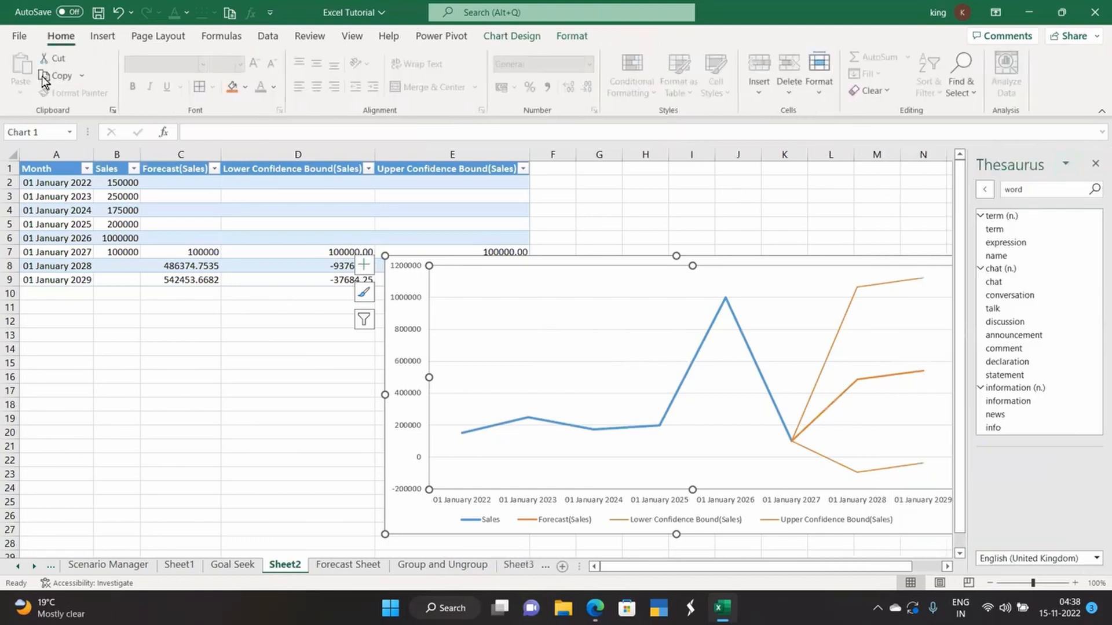
left_click(312, 35)
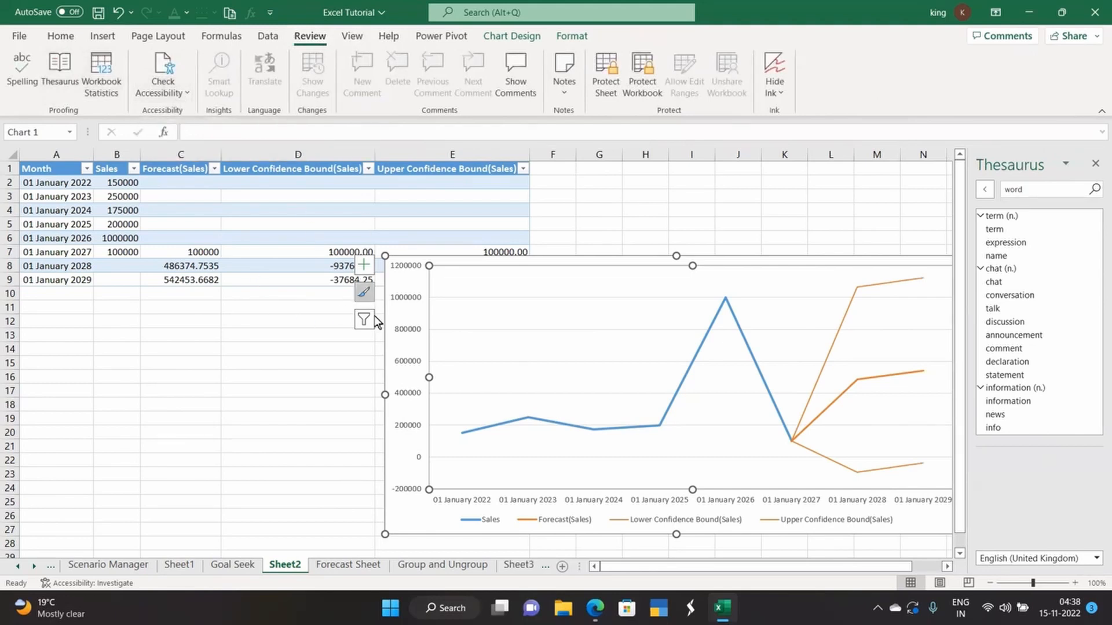
left_click(546, 566)
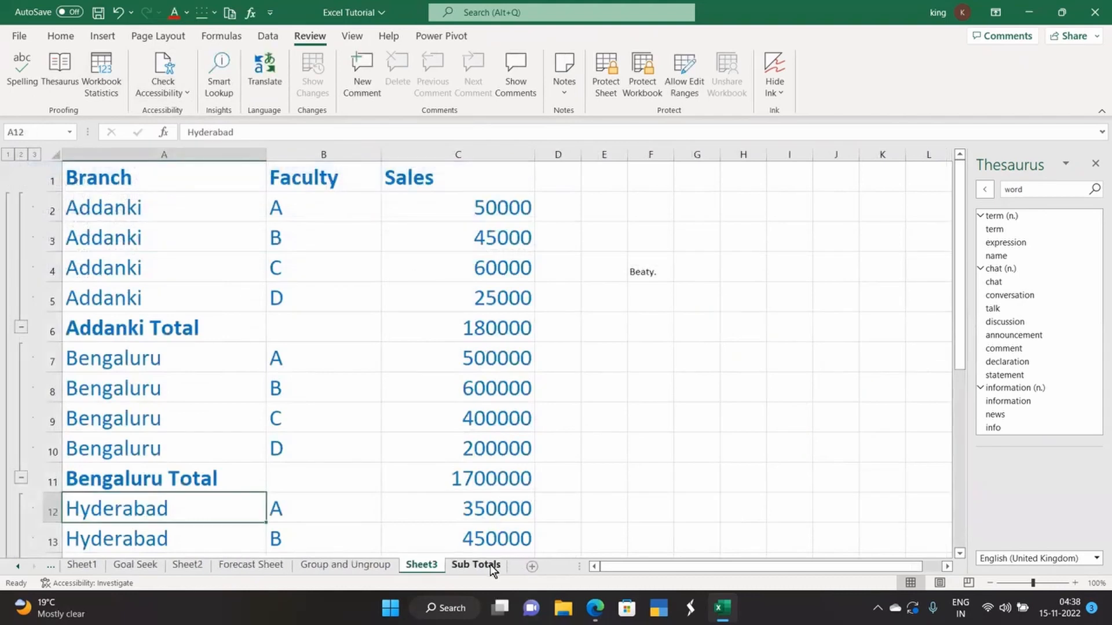
left_click(474, 564)
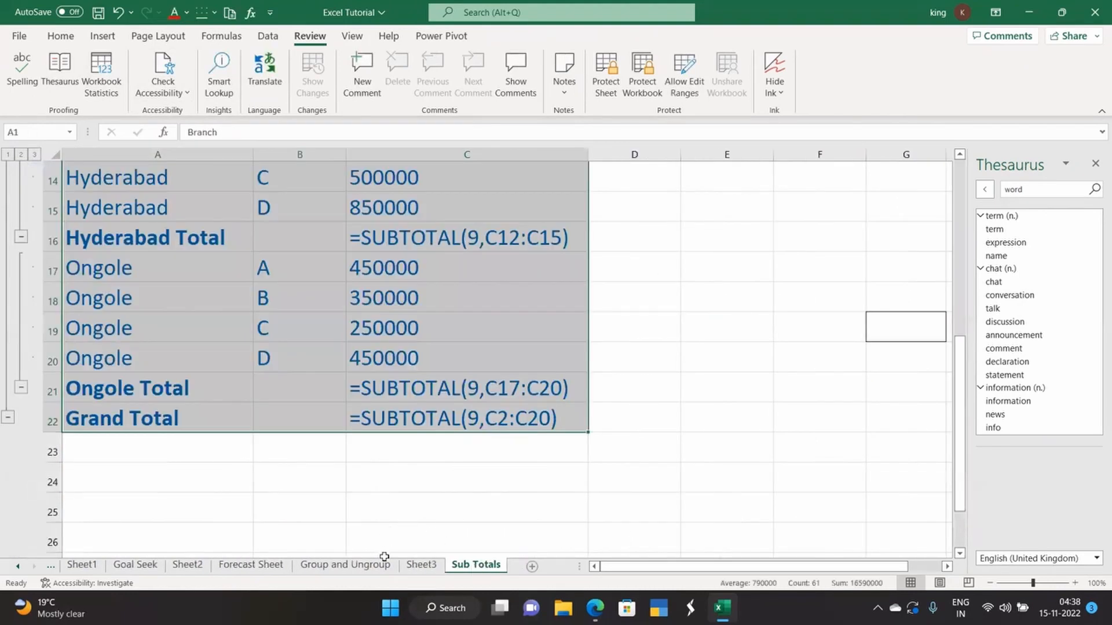
Run Smart Lookup with empty cell C26 selected, and close the search results
left_click(426, 524)
scroll(281, 474, "up", 5)
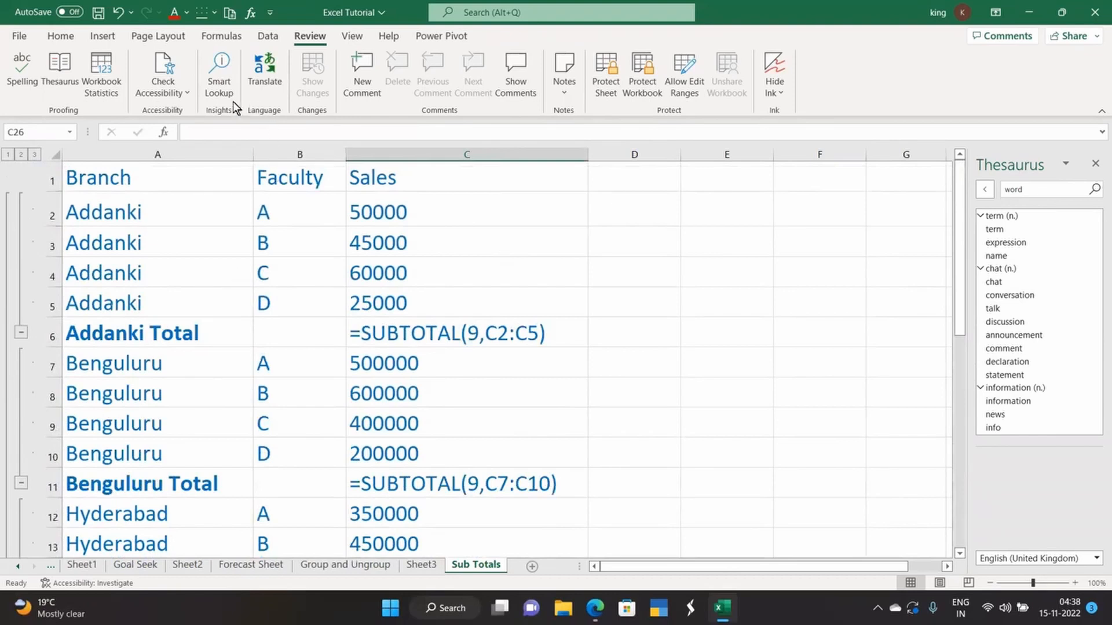
left_click(214, 92)
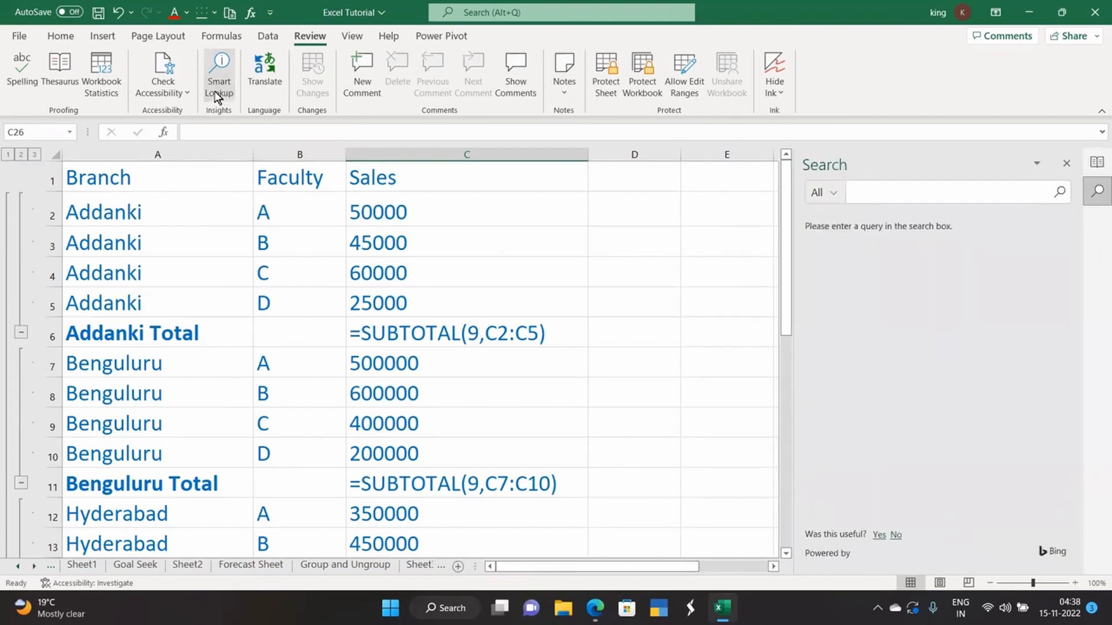
left_click(1066, 166)
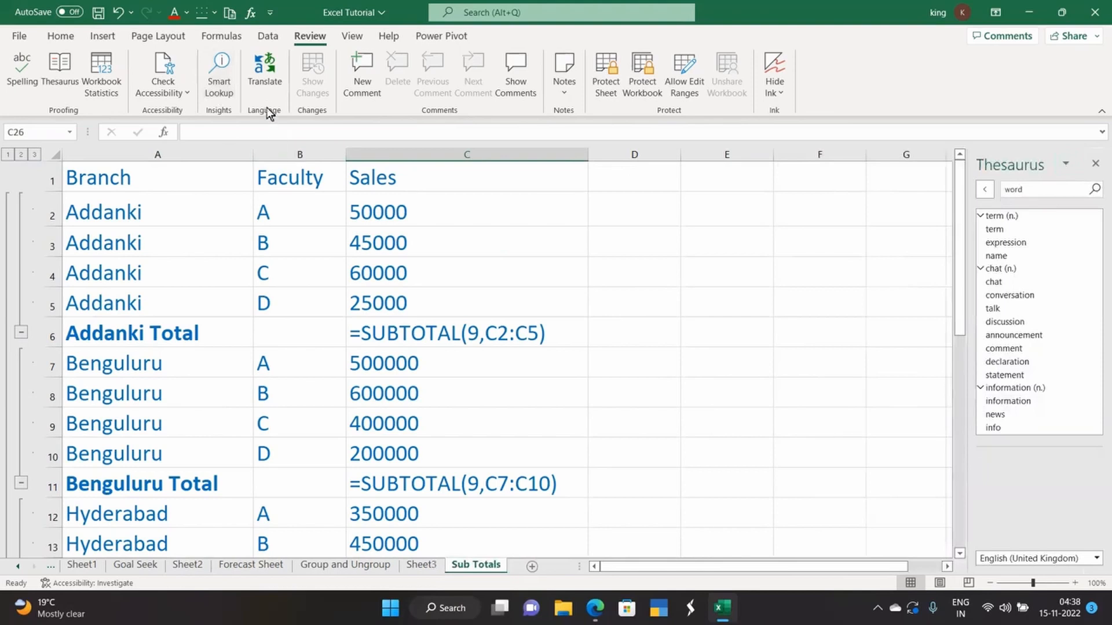
Translate the branch name "Benguluru" in cell A7 from English to Hindi
scroll(110, 366, "down", 1)
left_click(116, 330)
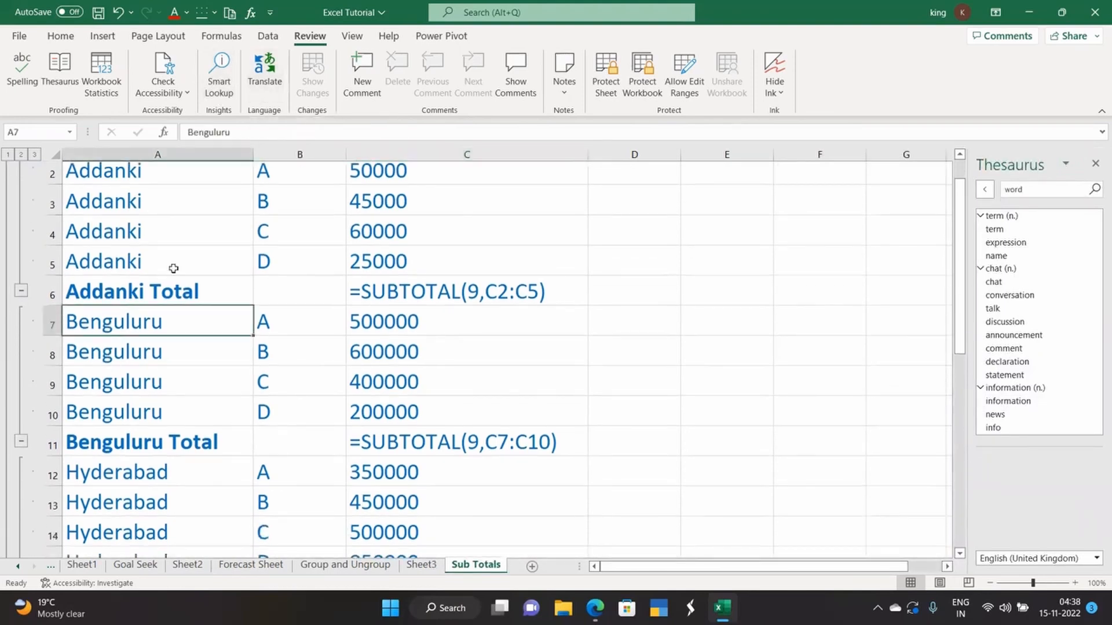
left_click(273, 81)
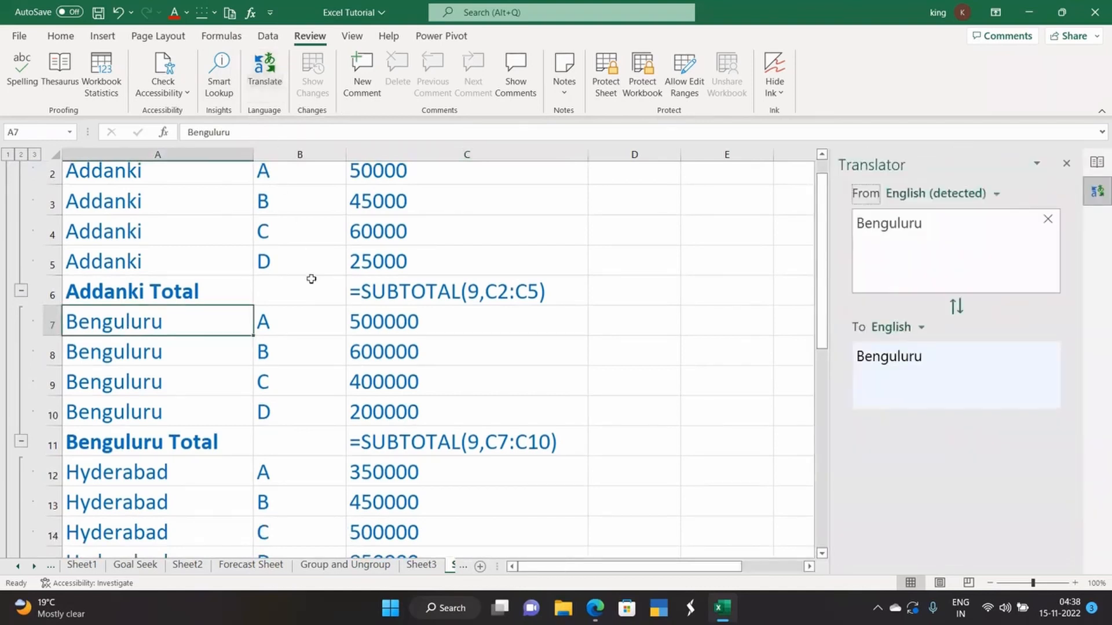
left_click(920, 328)
scroll(890, 489, "down", 5)
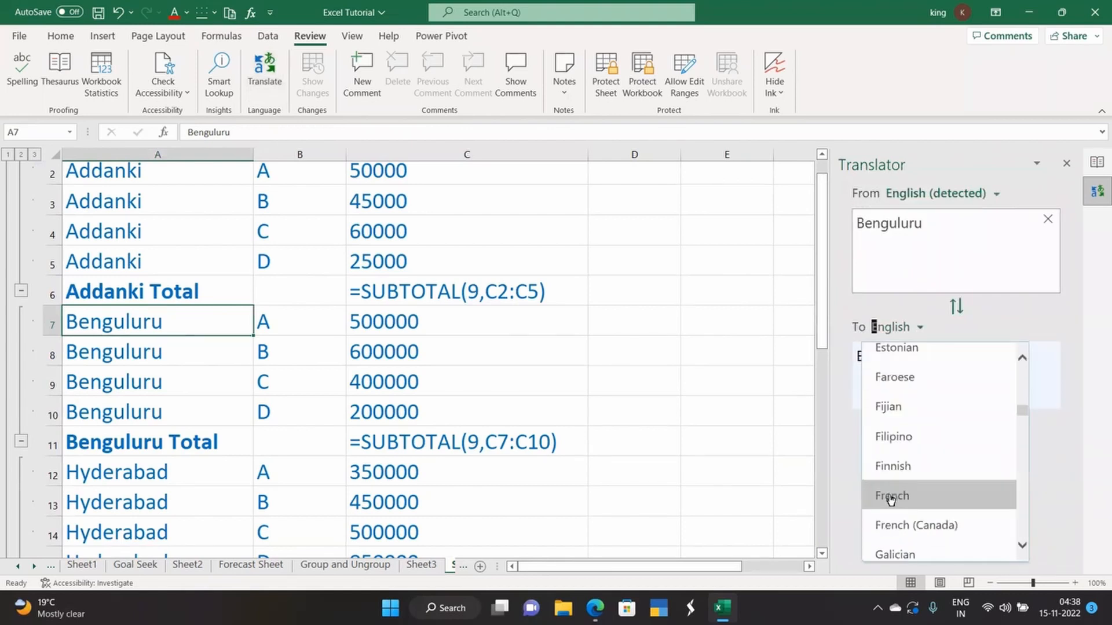
scroll(890, 500, "down", 5)
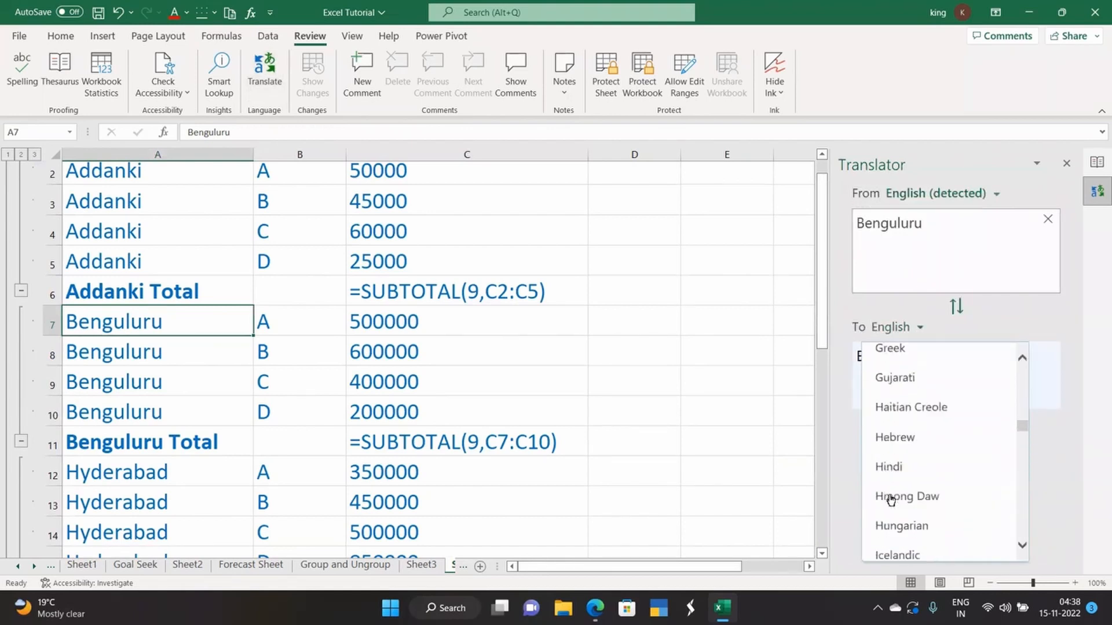
scroll(890, 498, "up", 1)
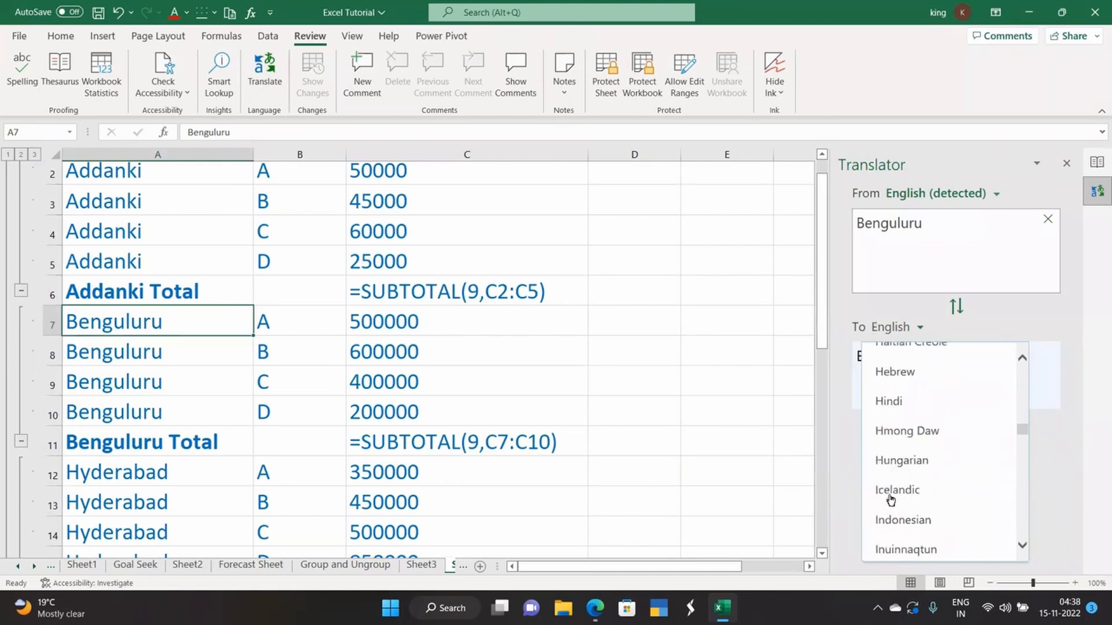
left_click(890, 397)
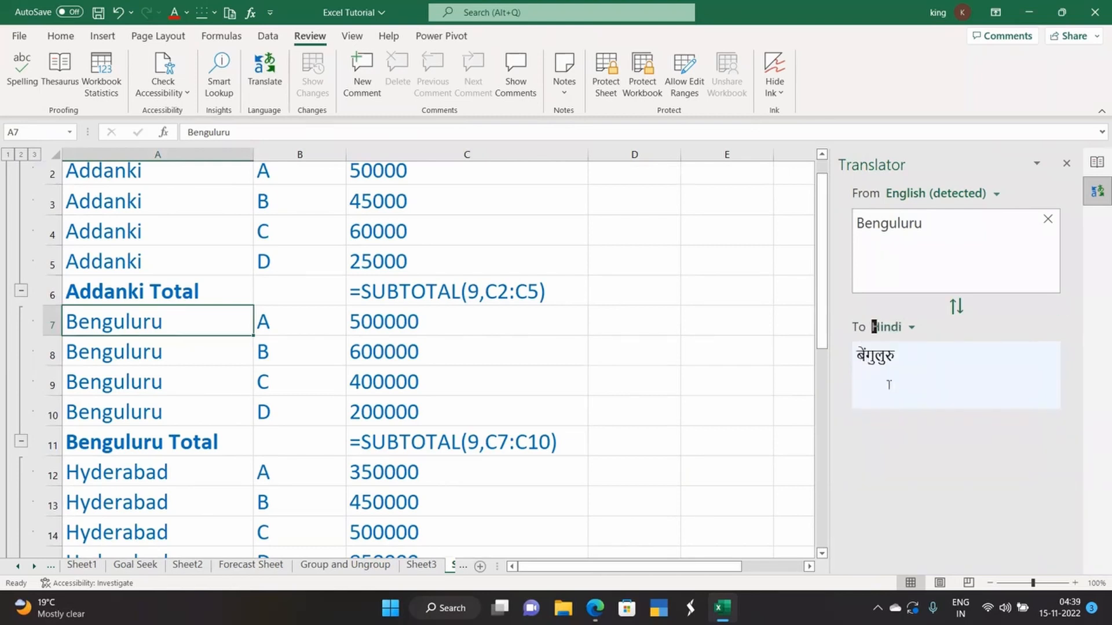
Change the translation's target language for "Benguluru" to Telugu
left_click(909, 328)
scroll(899, 423, "down", 5)
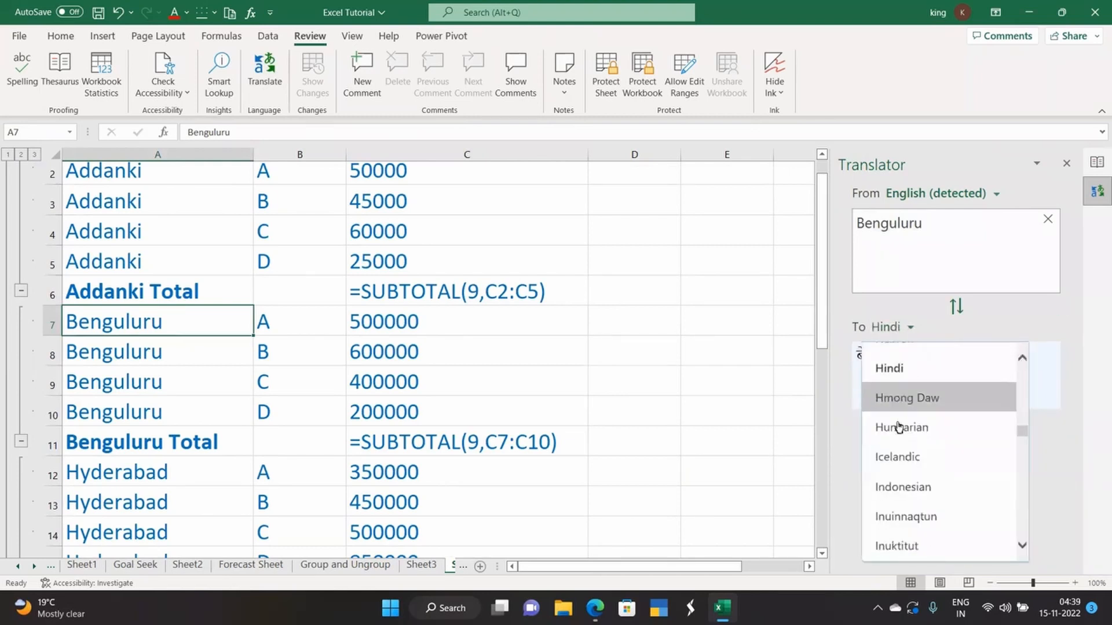
scroll(899, 429, "down", 6)
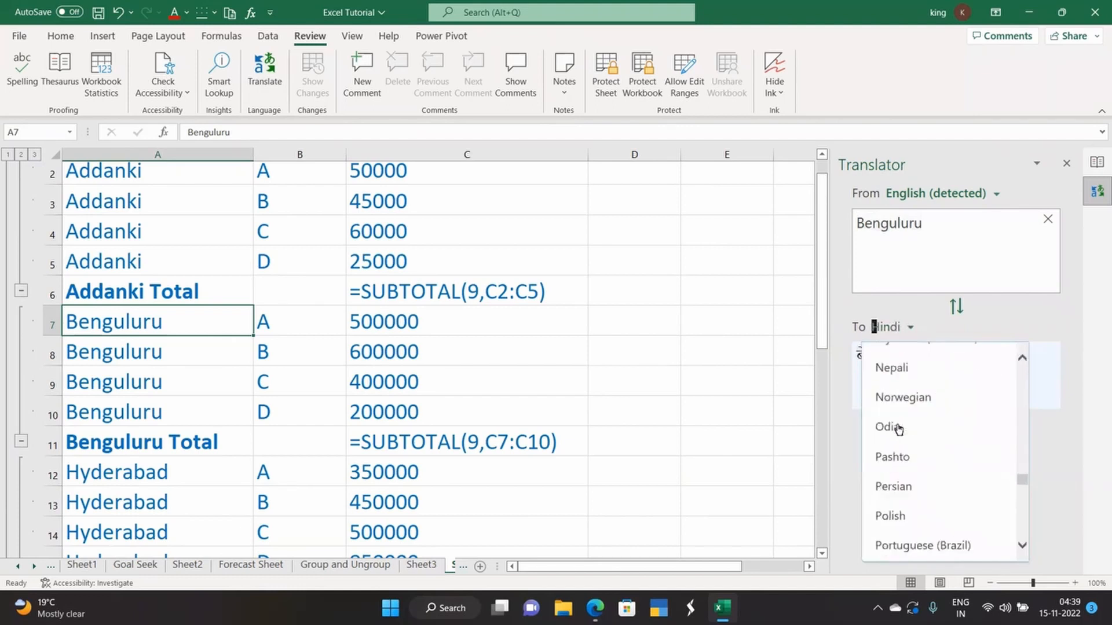
type("t")
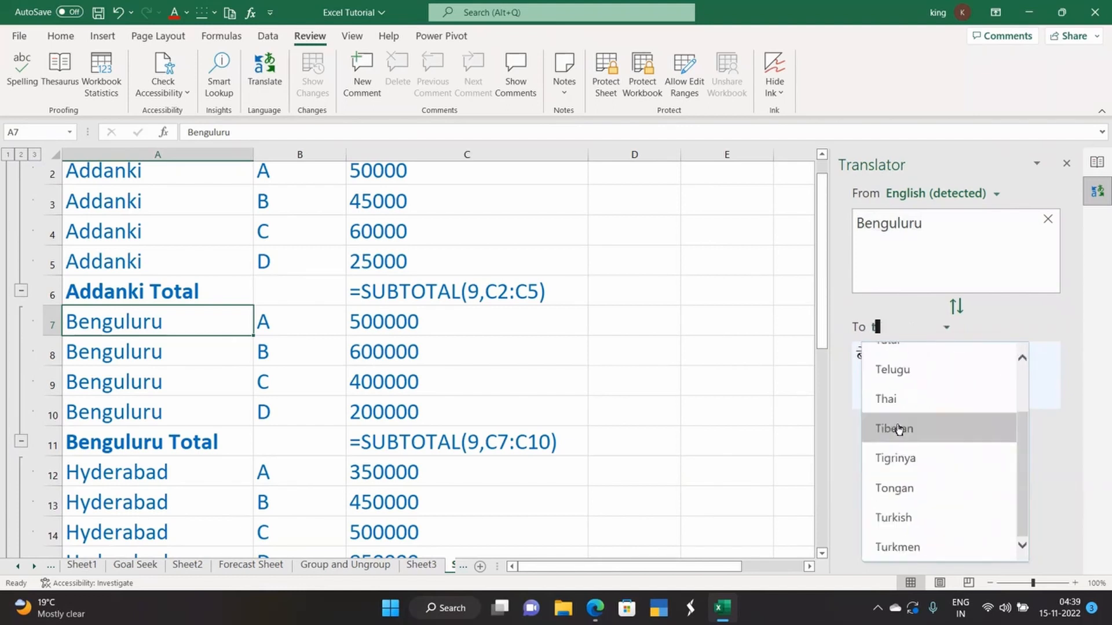
left_click(899, 371)
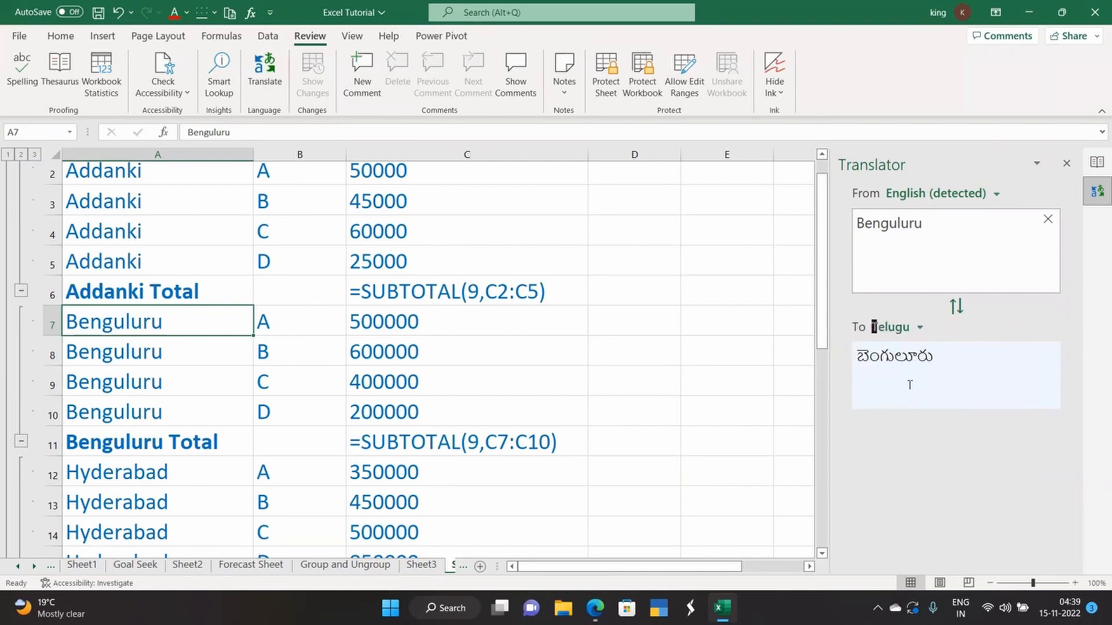
Switch the translation of "Benguluru" to Spanish
left_click(919, 328)
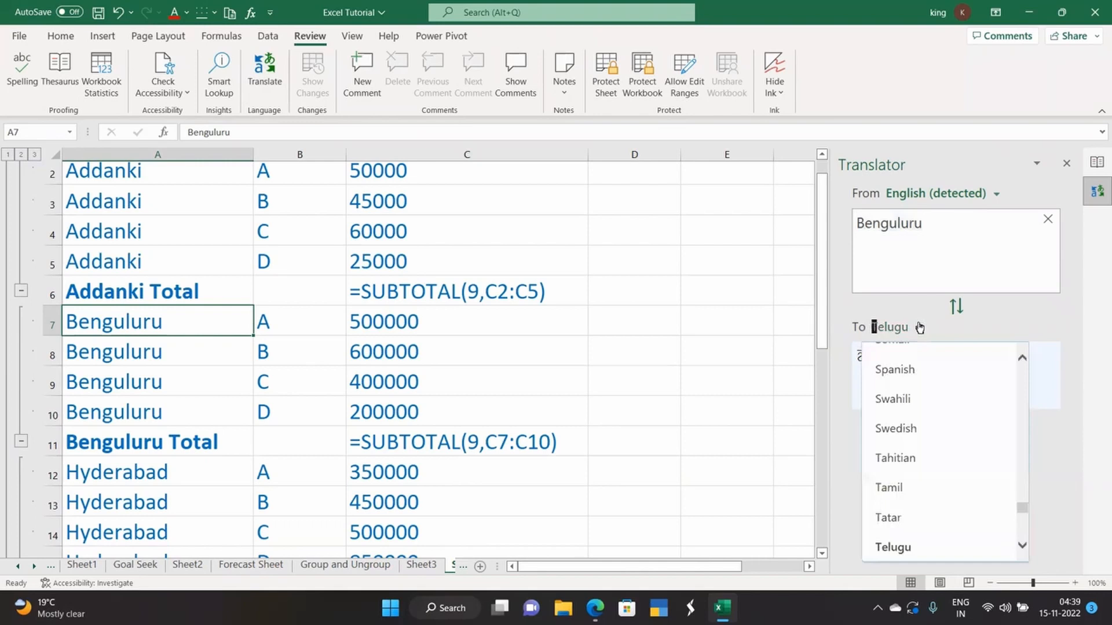
left_click(906, 371)
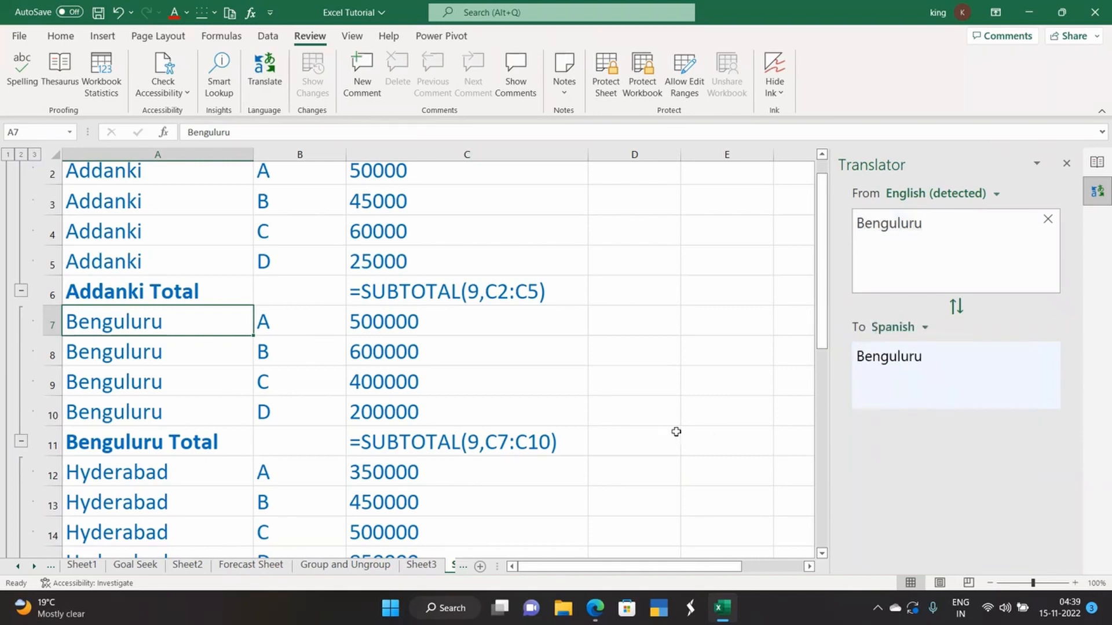
scroll(143, 443, "up", 1)
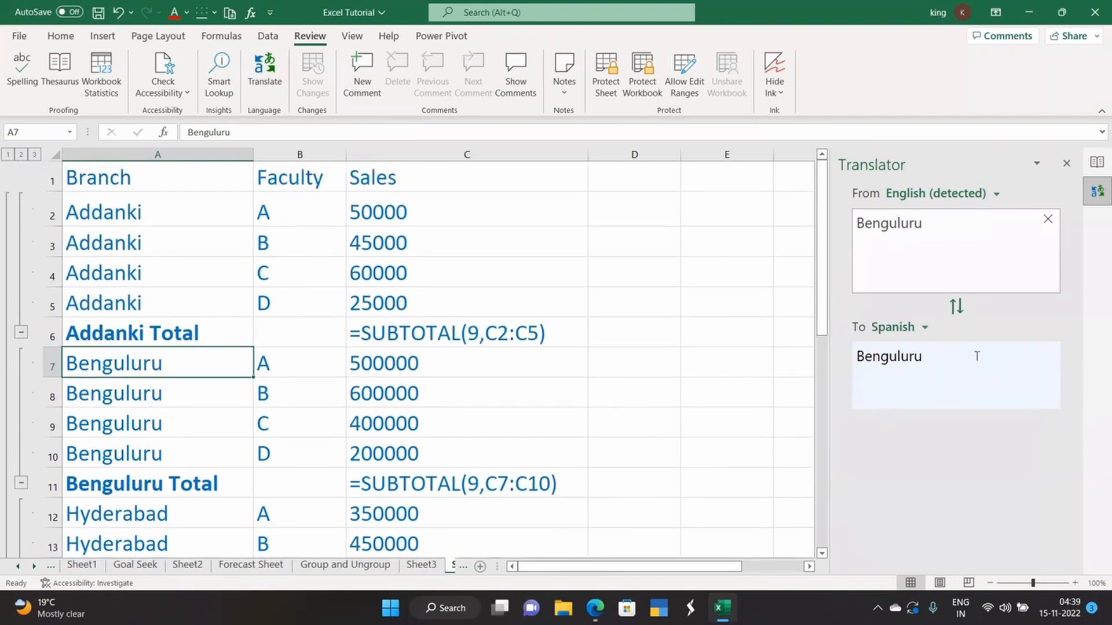
Set the target language for the "Benguluru" translation to Kannada
left_click(925, 329)
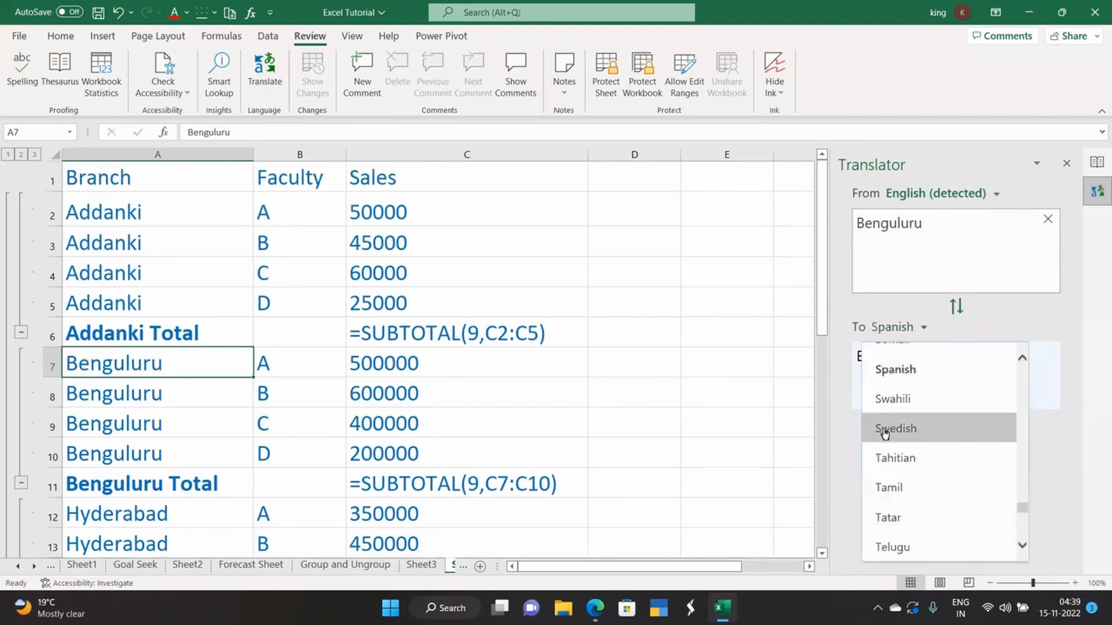
scroll(885, 432, "up", 3)
scroll(884, 431, "up", 10)
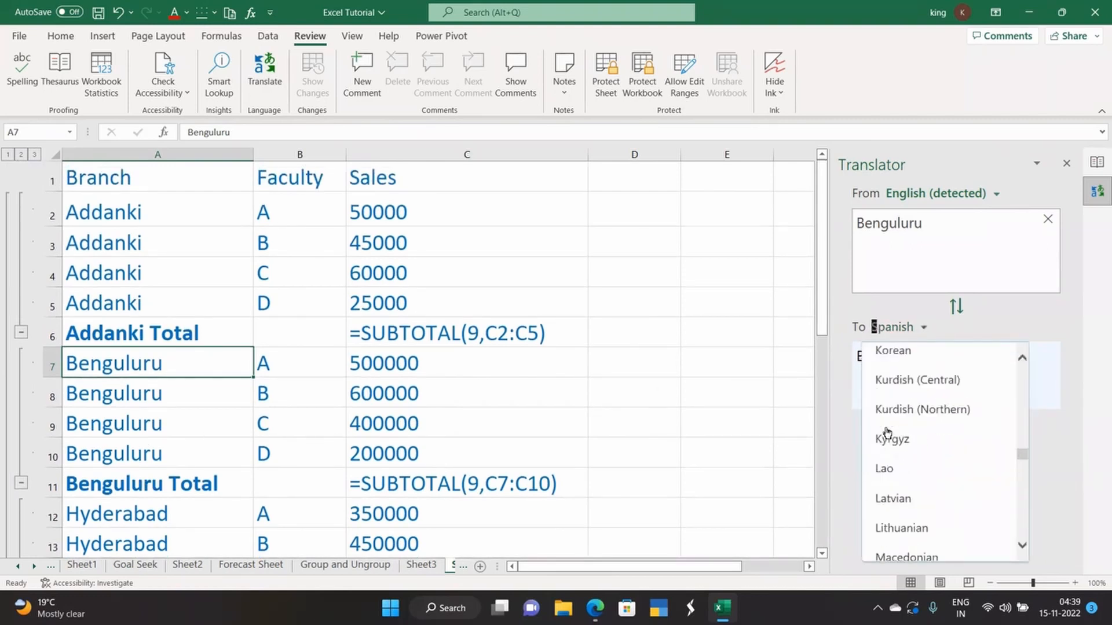
scroll(901, 498, "down", 1)
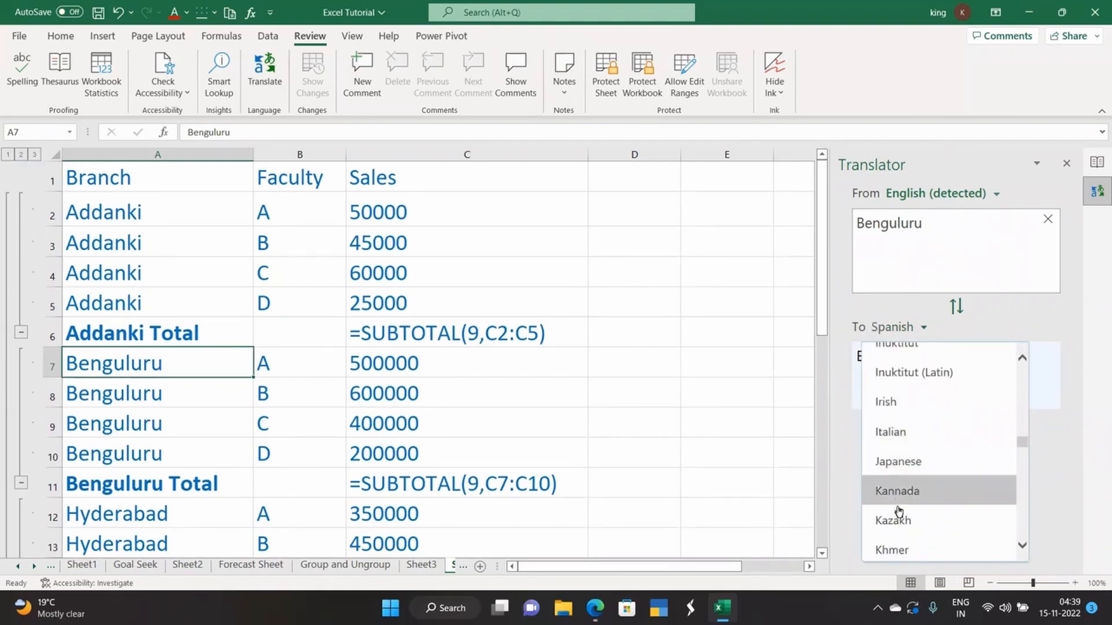
left_click(903, 492)
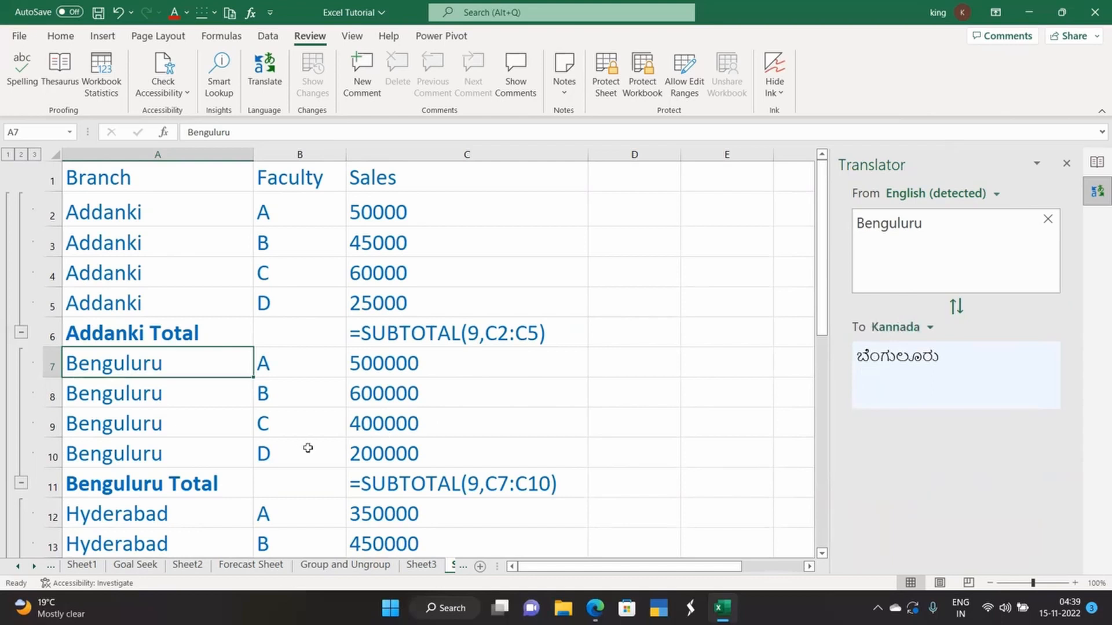
Translate "Benguluru" into Tamil and close the Translator
left_click(931, 328)
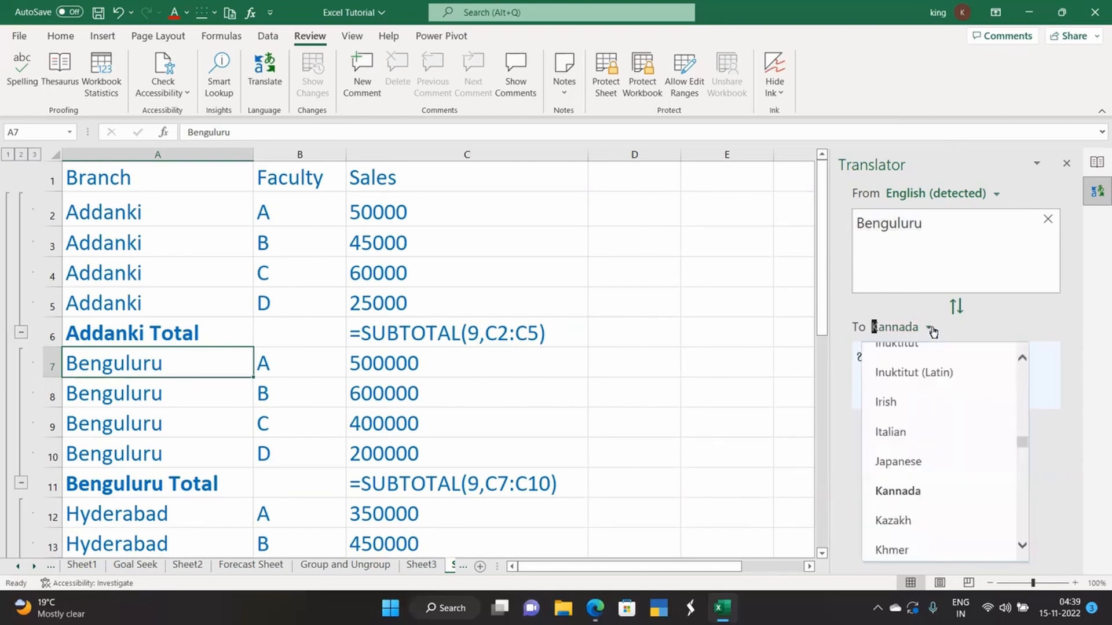
type("t")
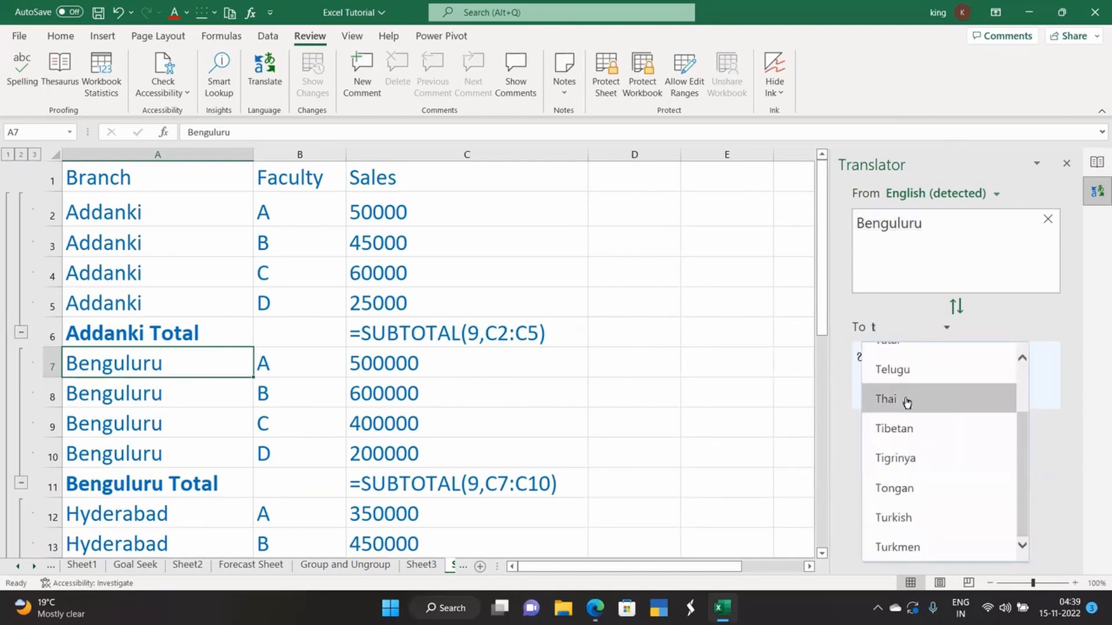
scroll(904, 428, "up", 1)
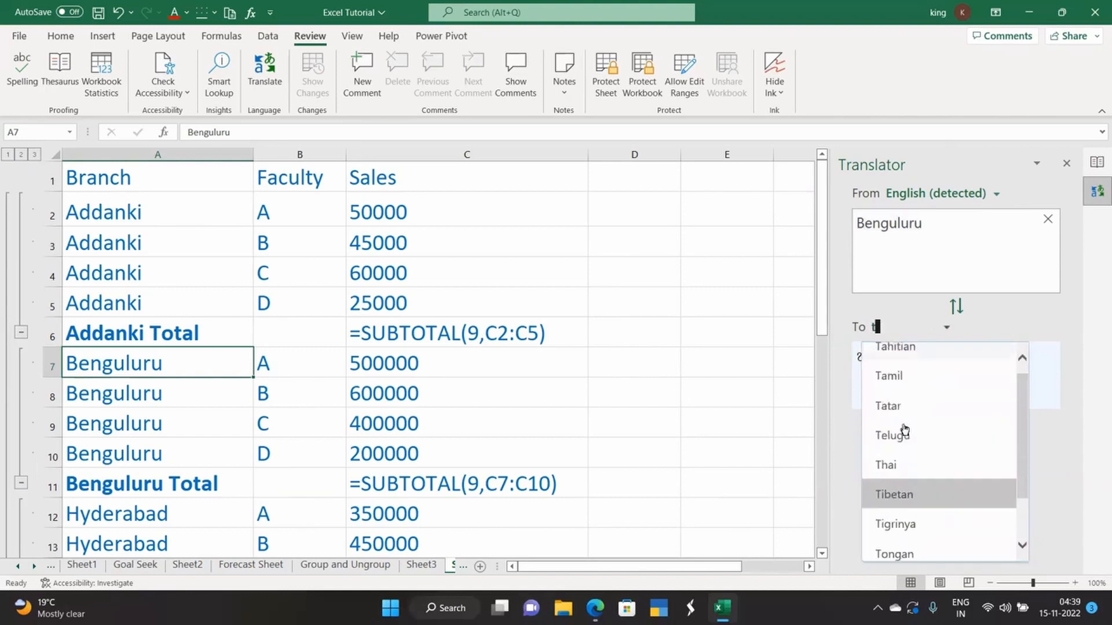
left_click(908, 391)
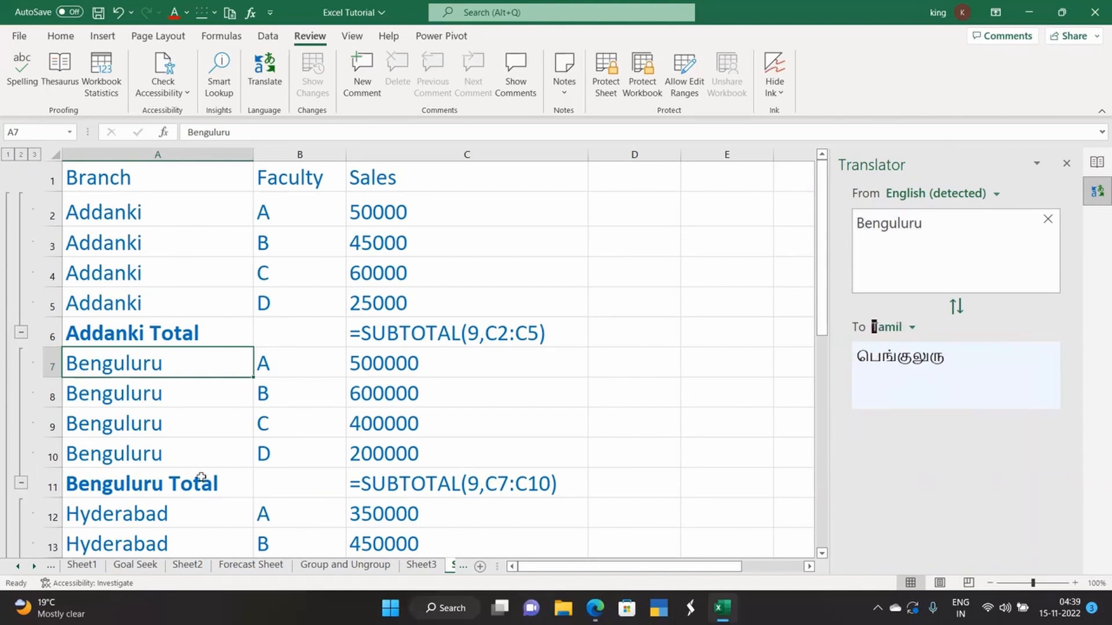
left_click(1067, 165)
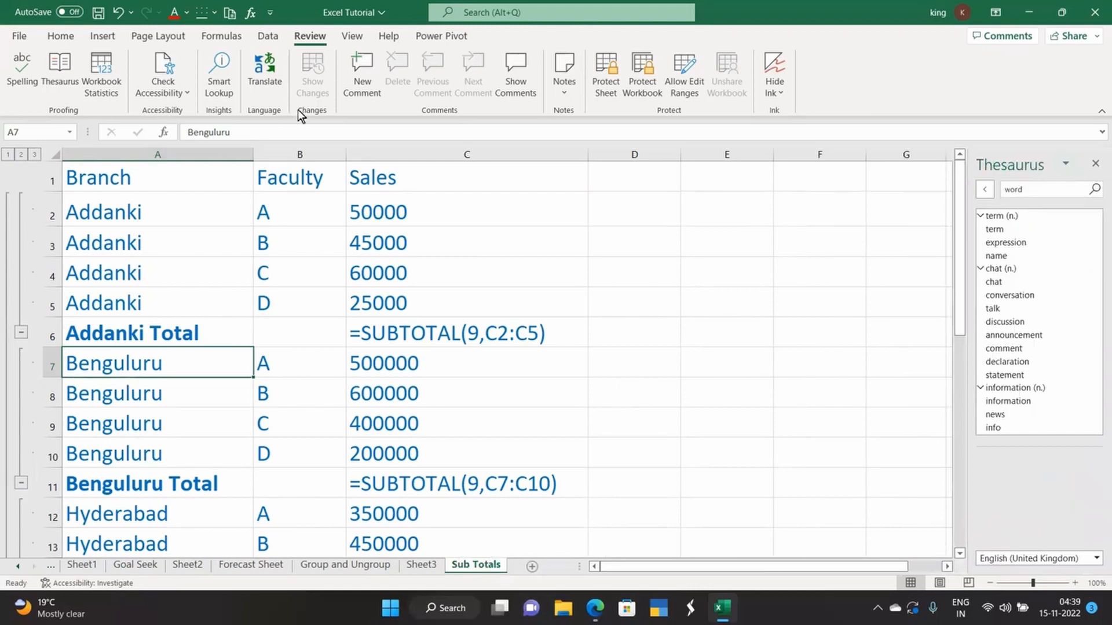
Clear the faculty entry in cell B3 of the Sub Totals sheet
left_click(303, 253)
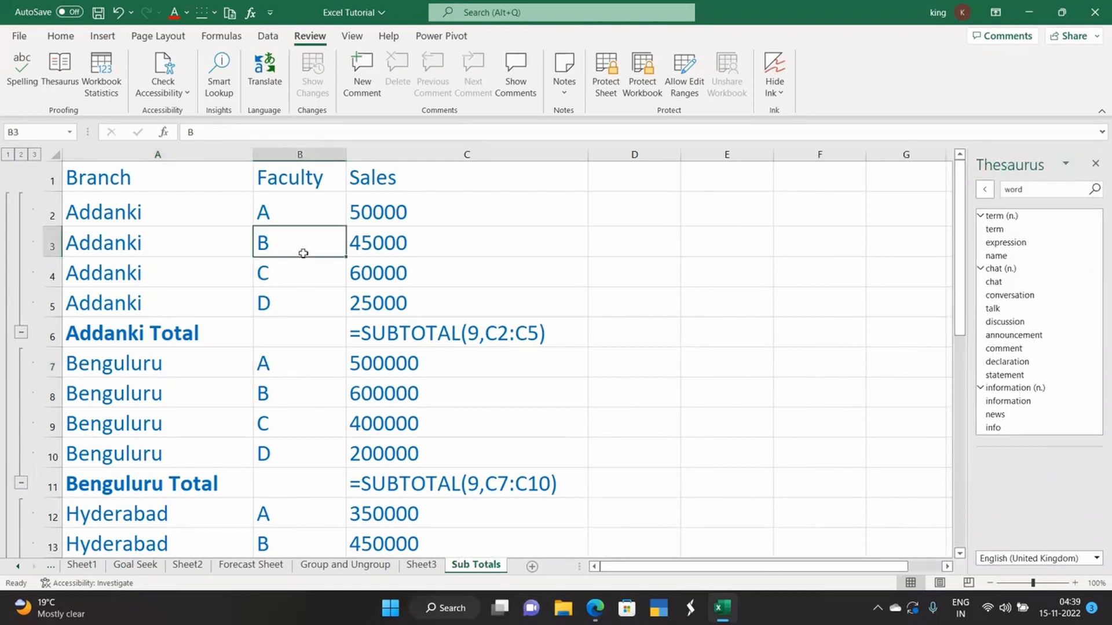
key("Delete")
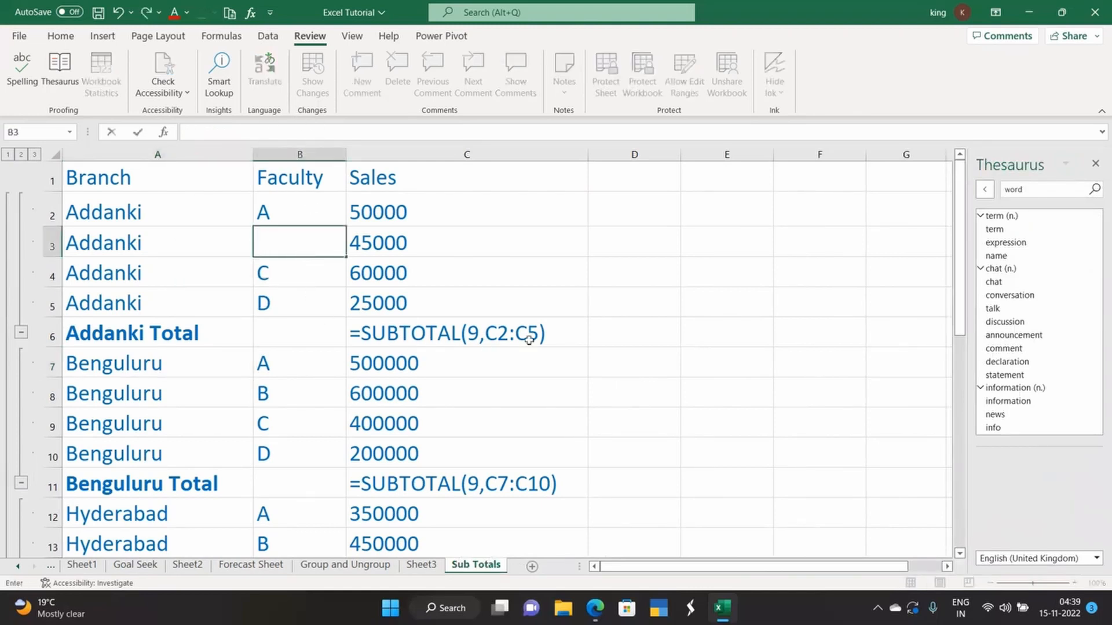
left_click(612, 299)
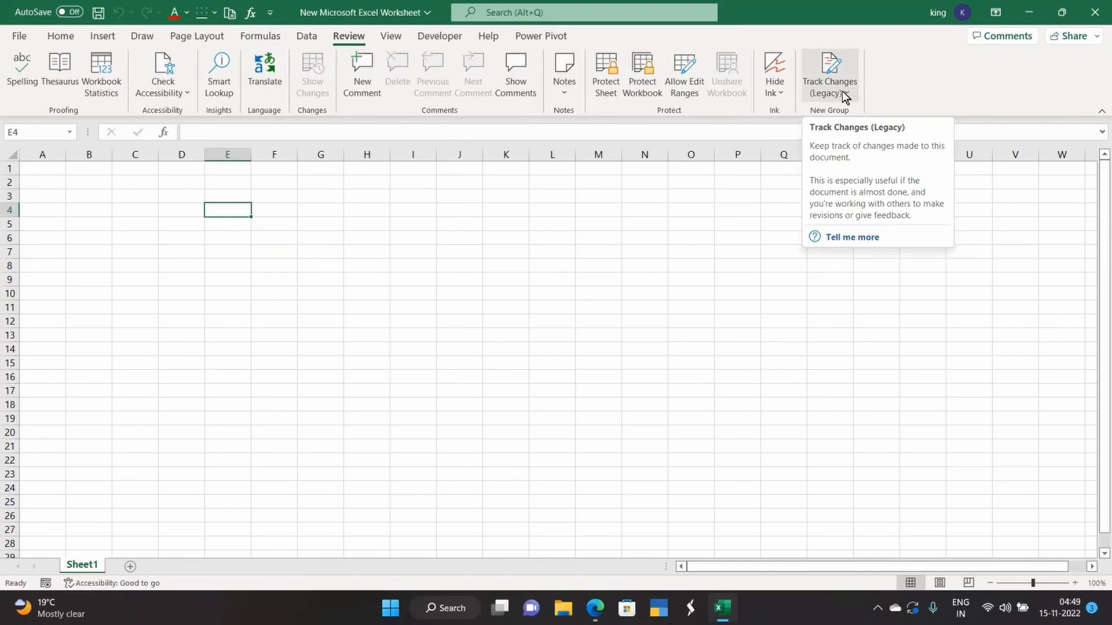
Open the ribbon customization options and list all available commands
left_click(19, 36)
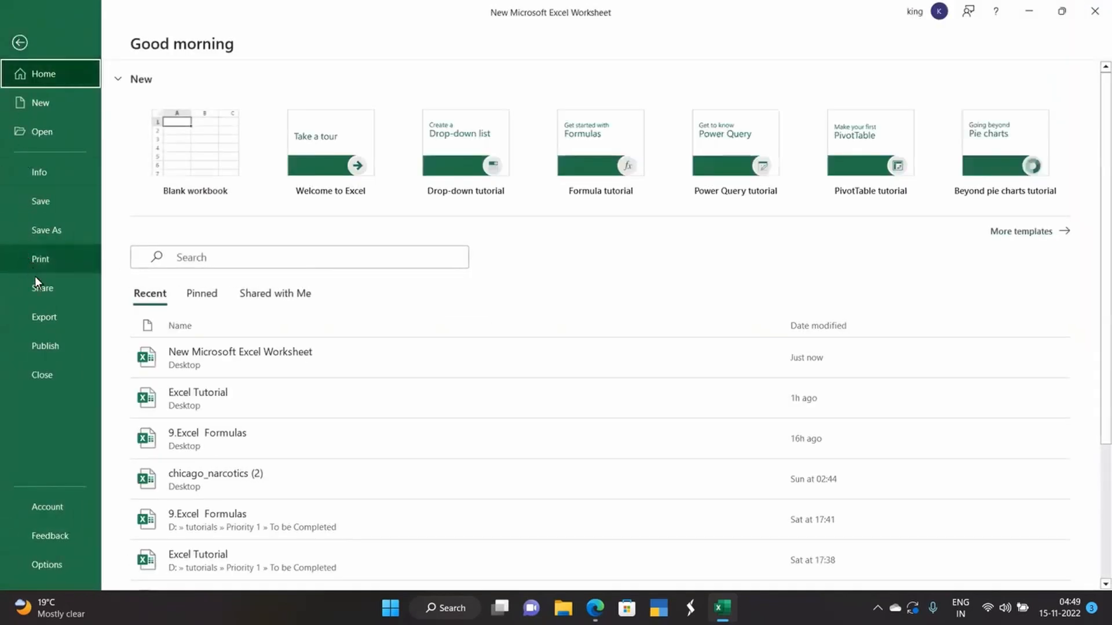
left_click(51, 559)
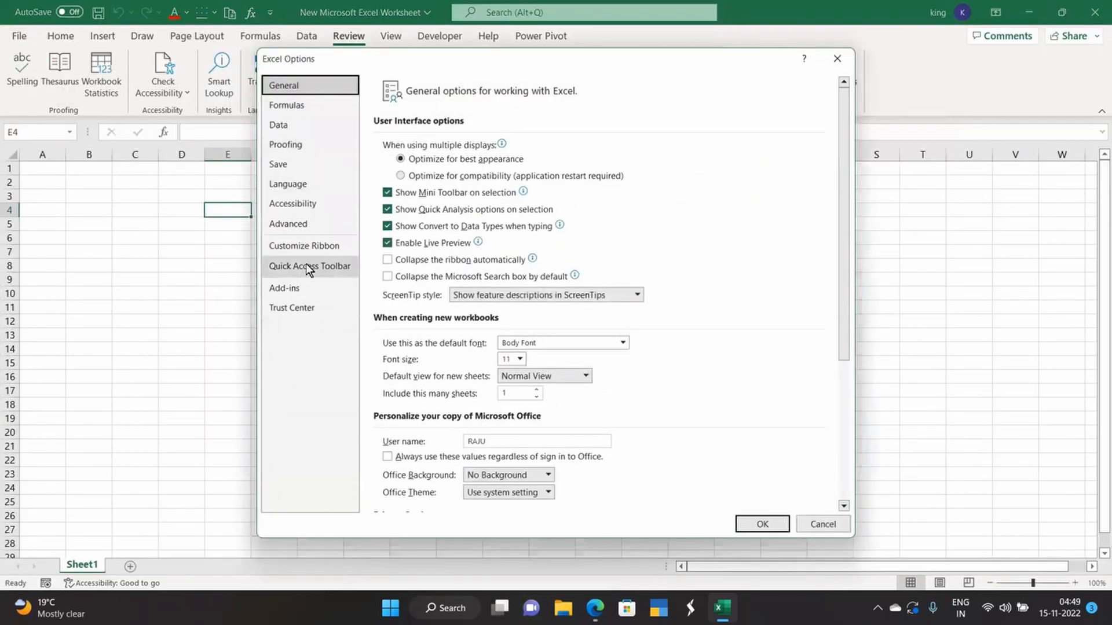
left_click(306, 248)
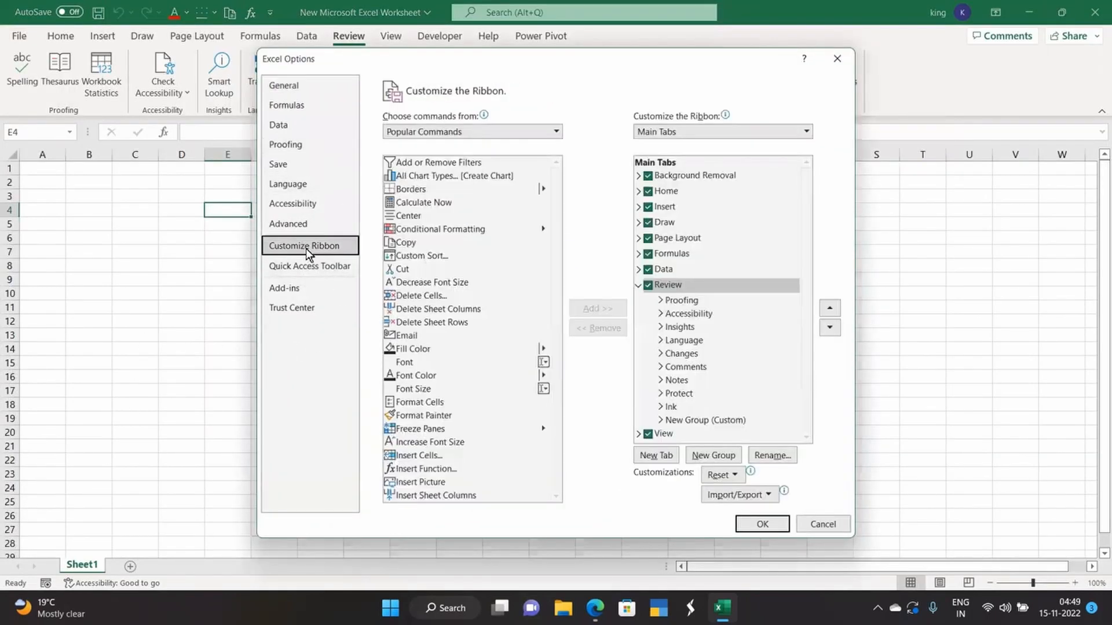
left_click(499, 132)
left_click(446, 174)
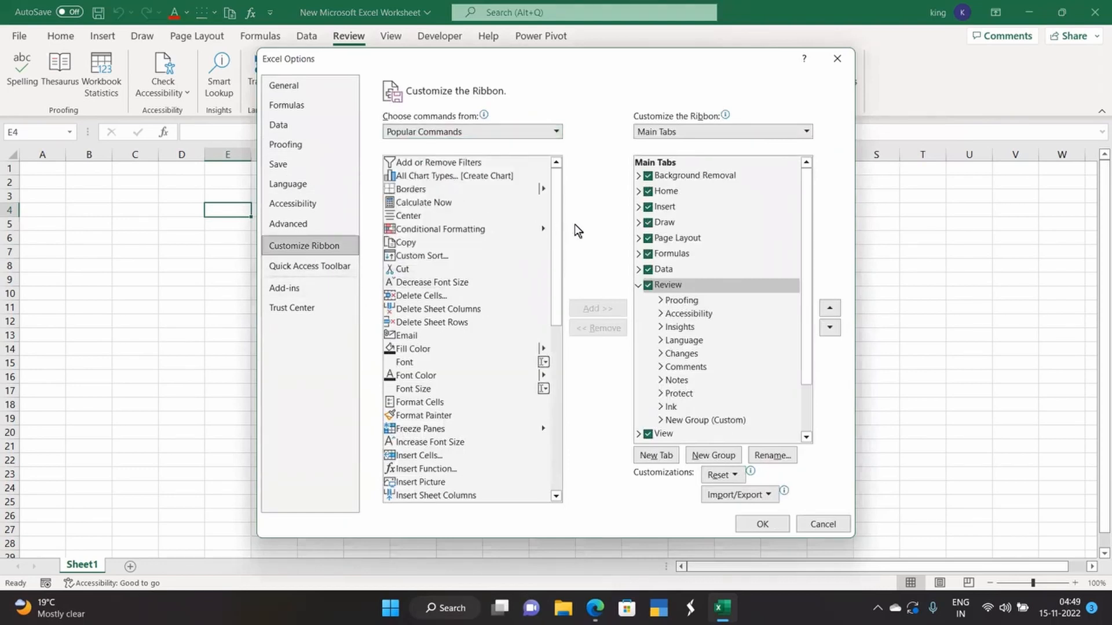
Find and select the Track Changes (Legacy) command among all commands
left_click_drag(557, 210, 552, 336)
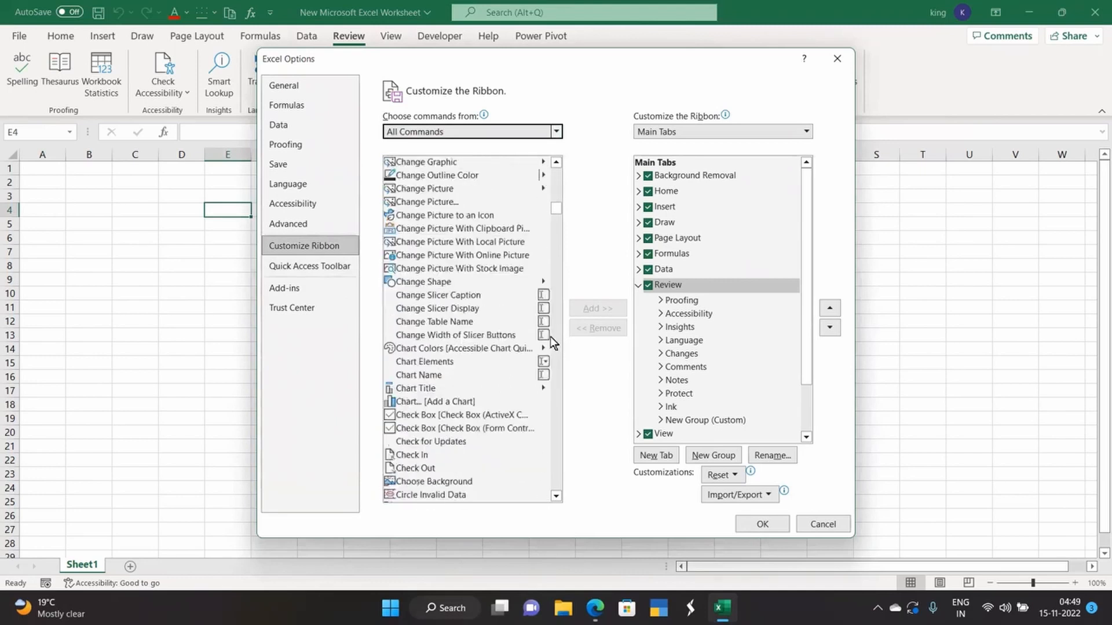
left_click(470, 321)
key("t")
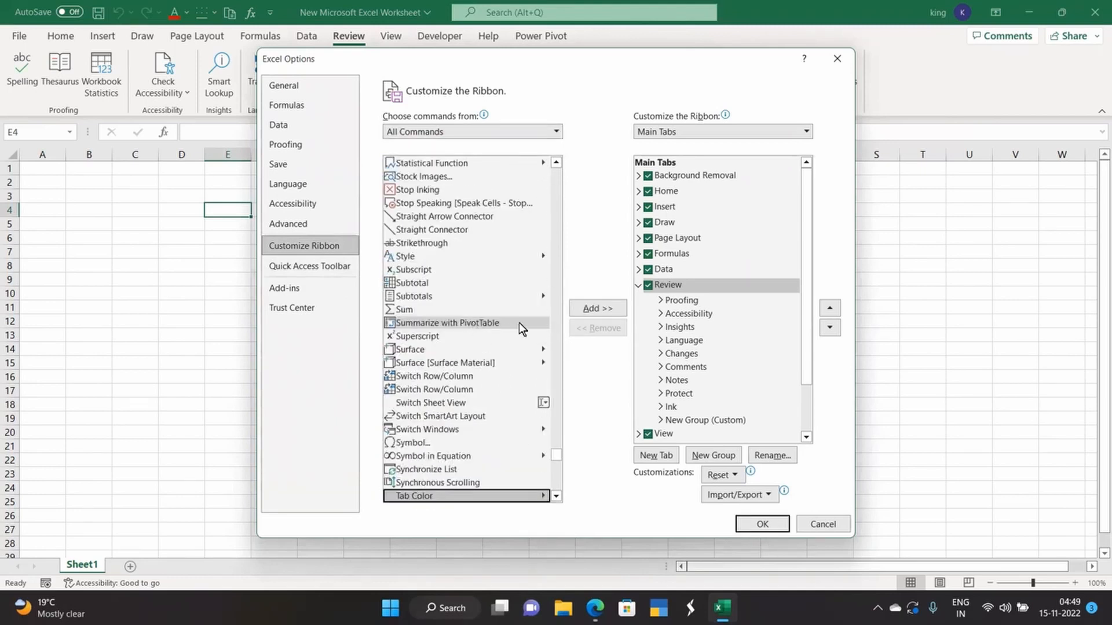
left_click(556, 496)
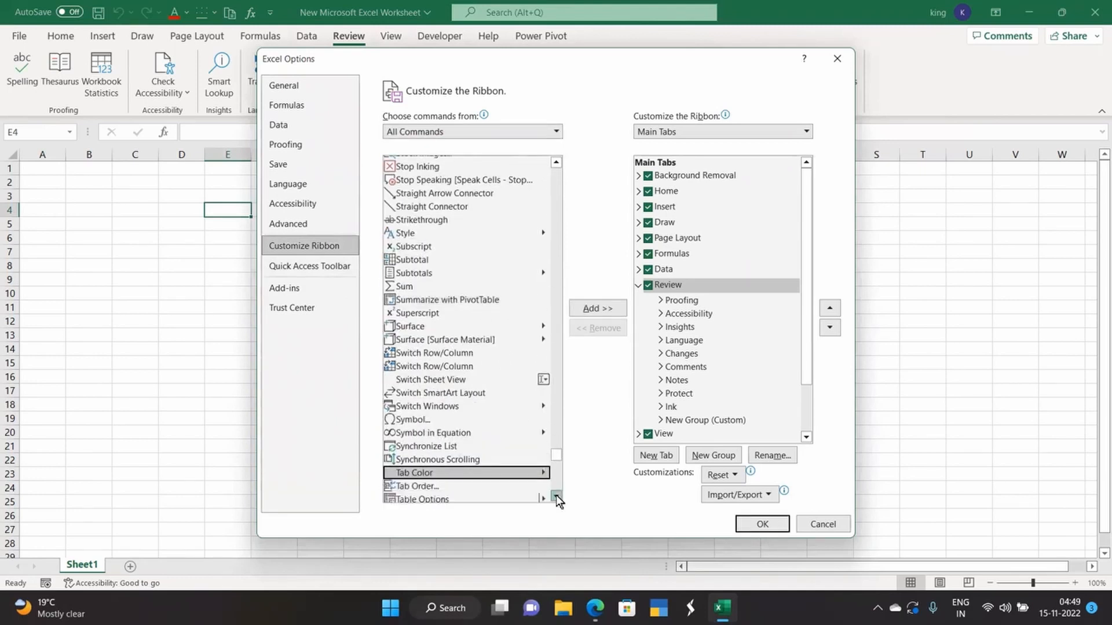
left_click_drag(556, 495, 556, 495)
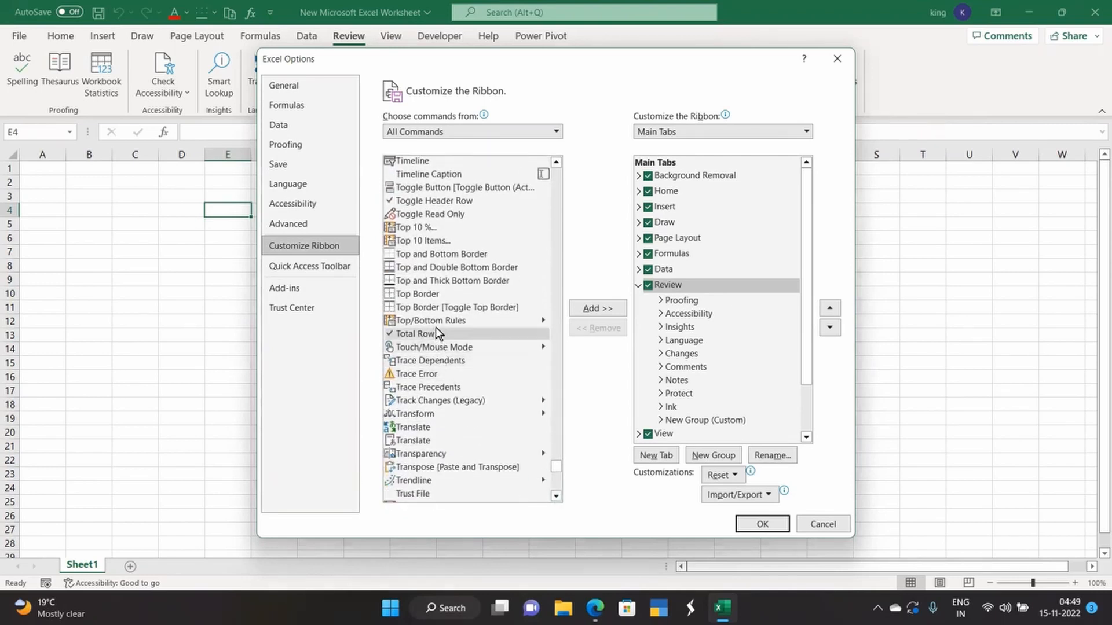
left_click(436, 402)
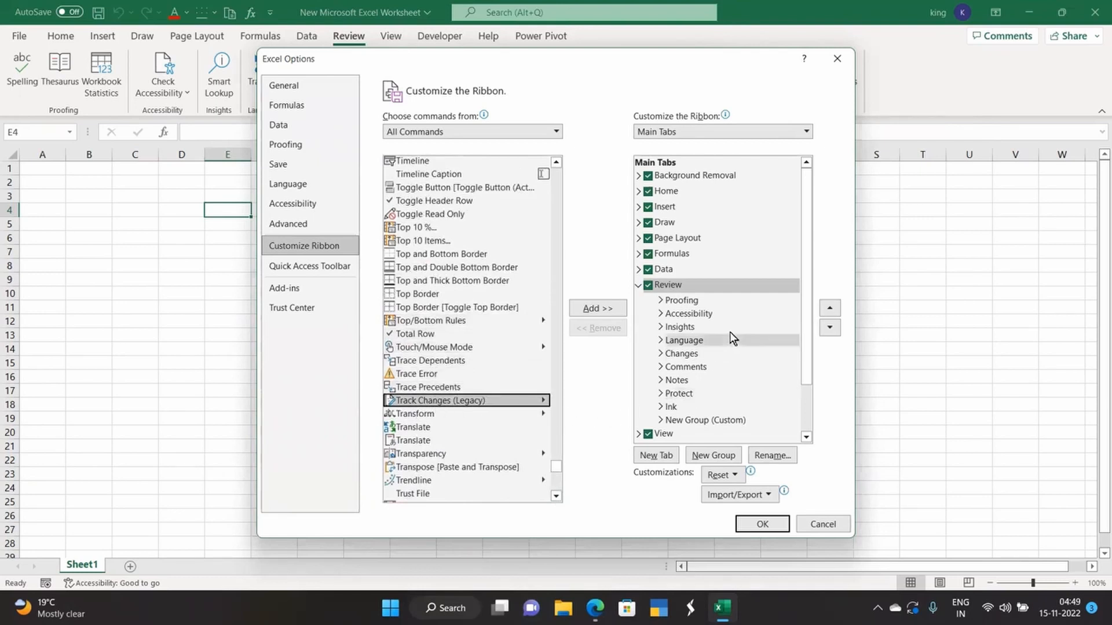
Assign the check mark symbol to the custom New Group of the Review tab
scroll(802, 348, "down", 1)
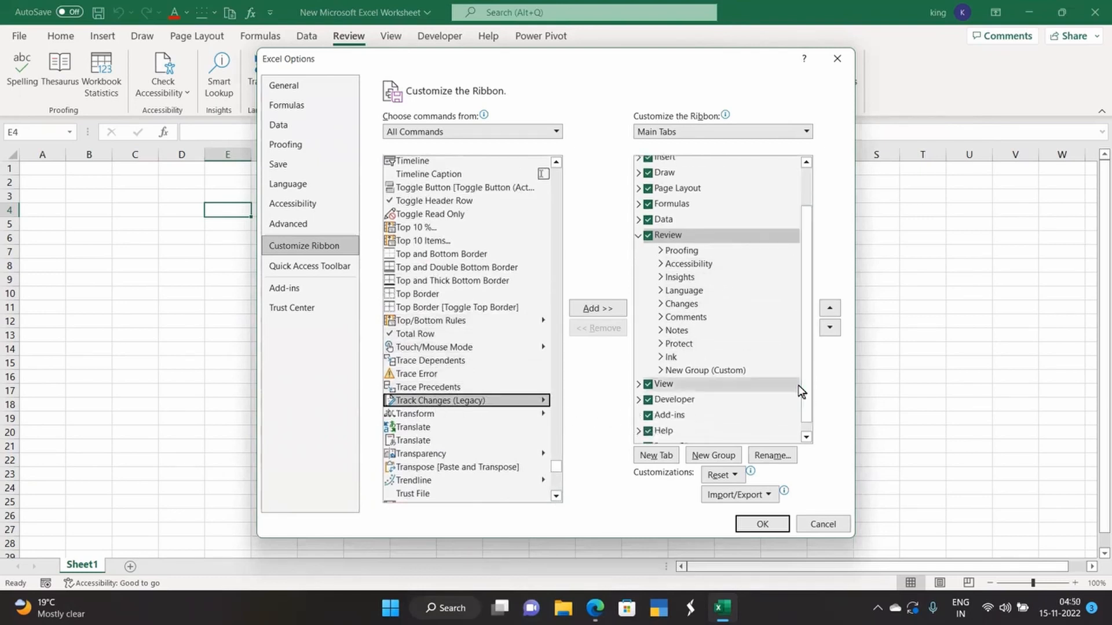
left_click(708, 369)
right_click(708, 369)
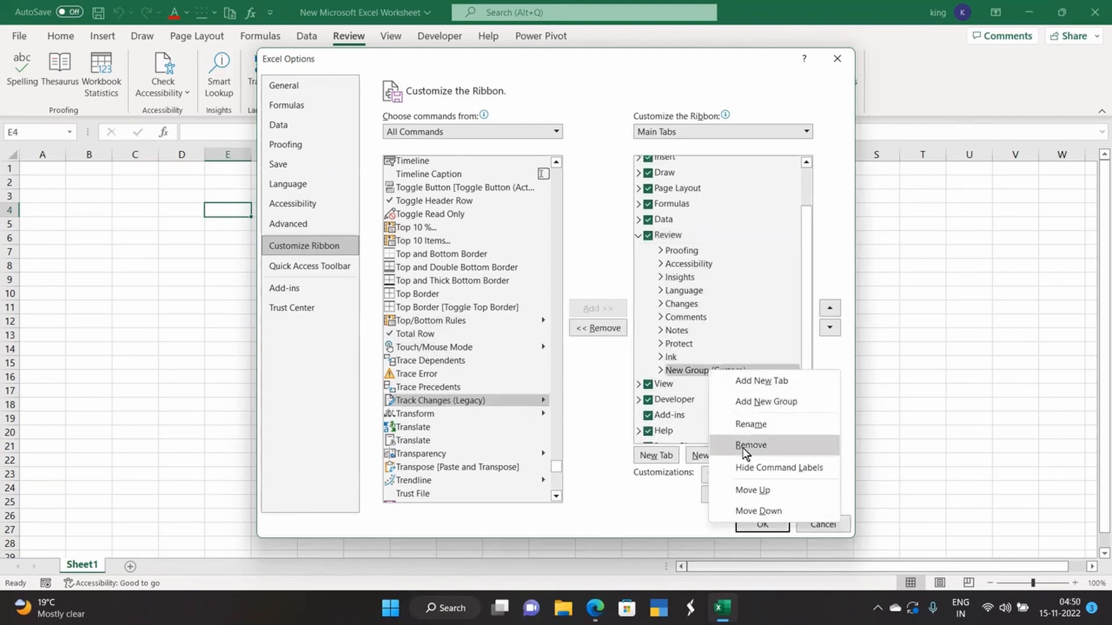
left_click(747, 430)
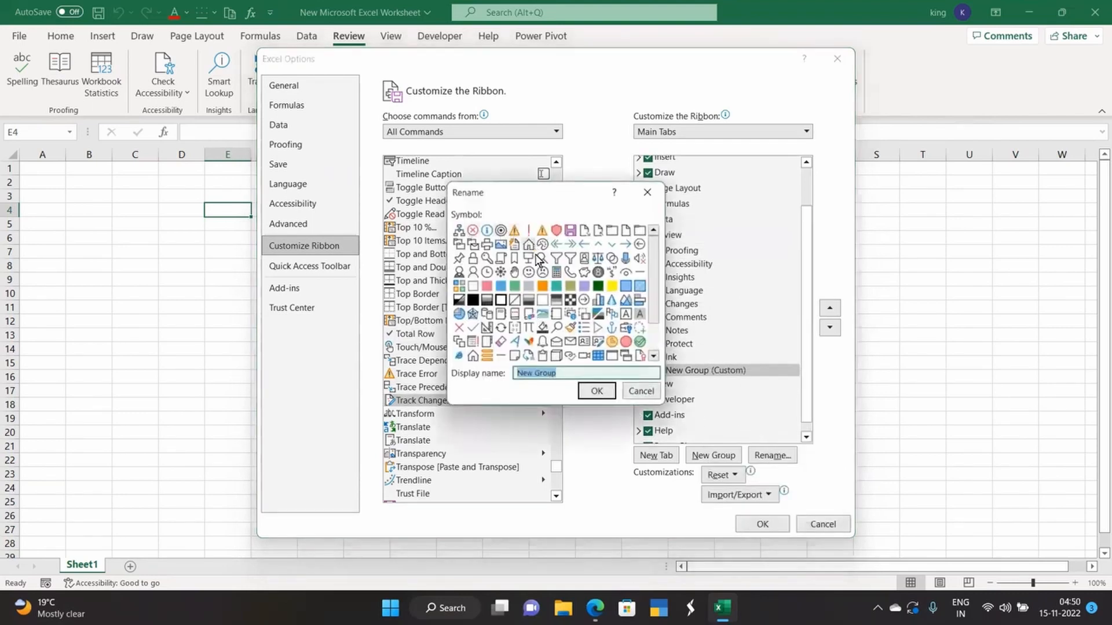
left_click(474, 331)
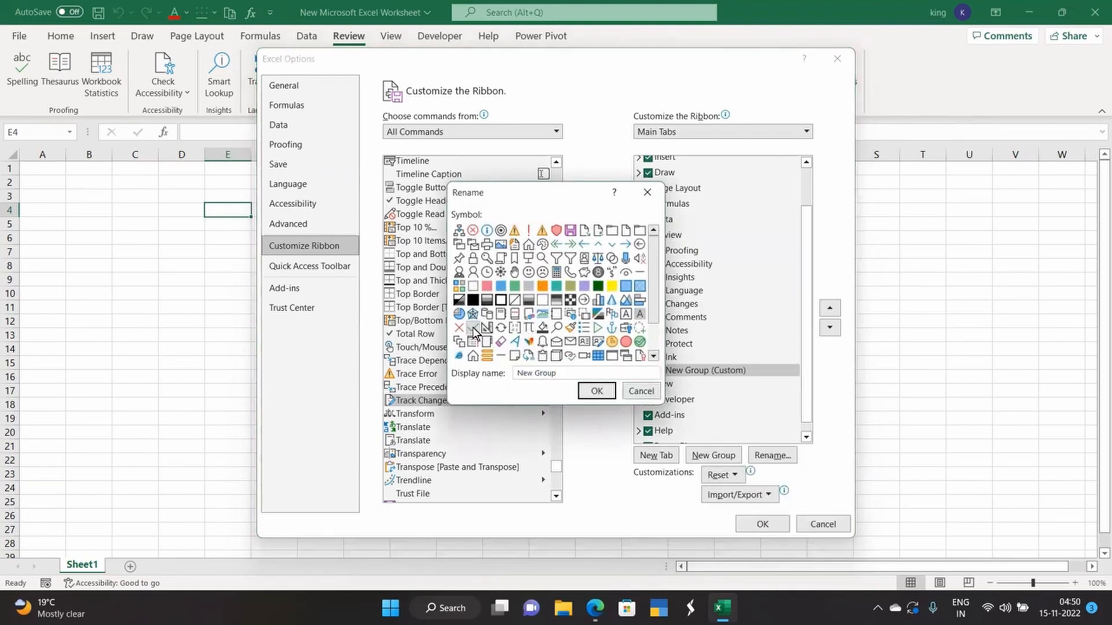
left_click(596, 392)
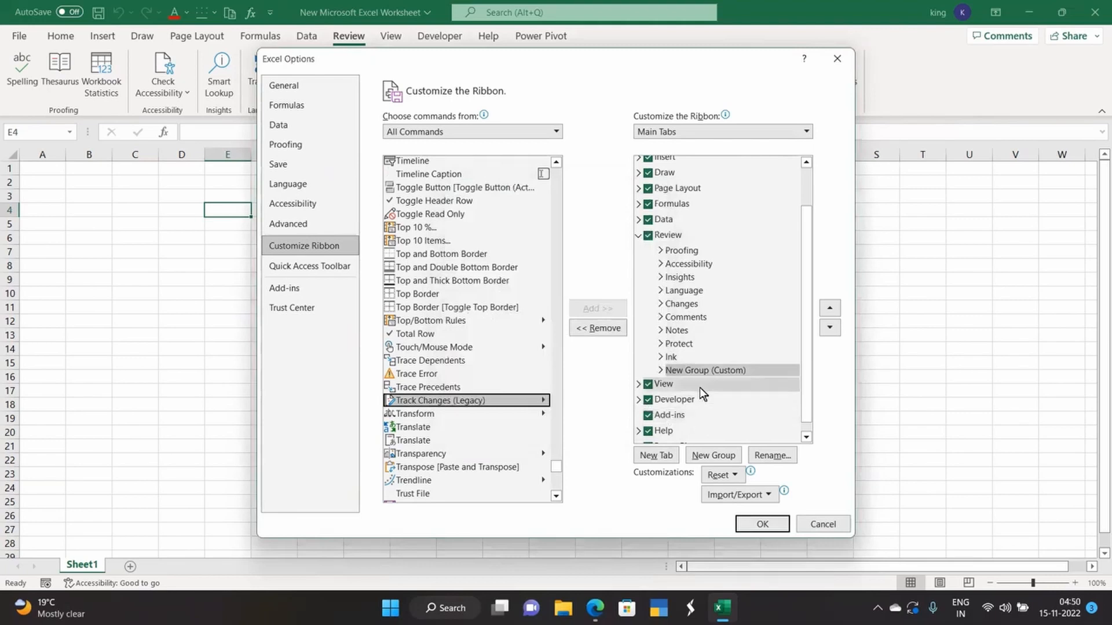
Rename the custom New Group of the Review tab as Track Changes and apply the ribbon customization
right_click(701, 370)
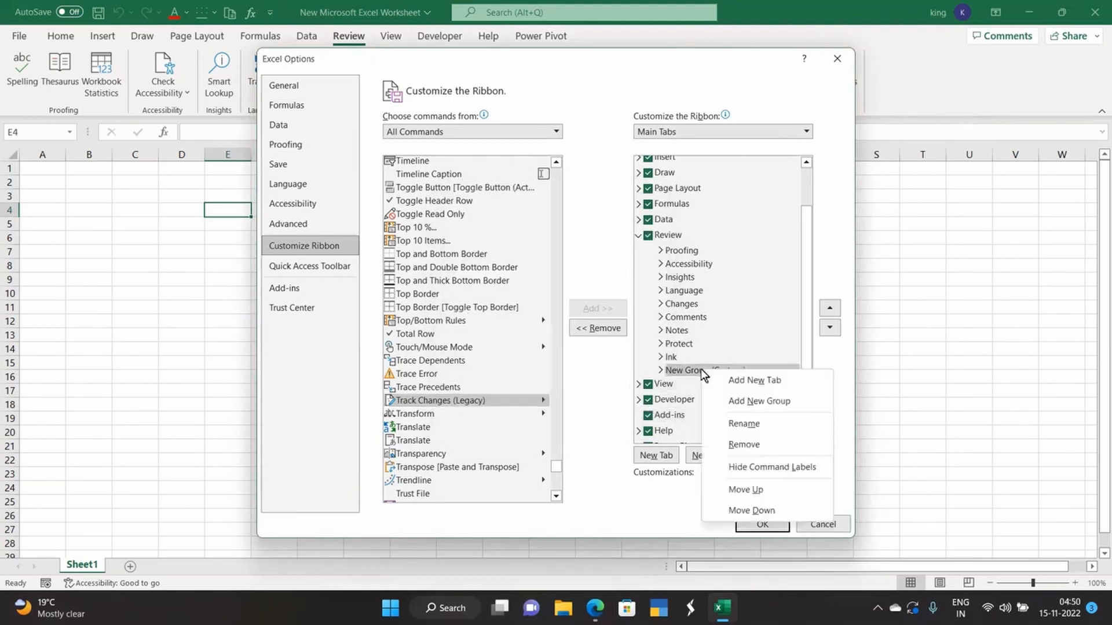
left_click(727, 427)
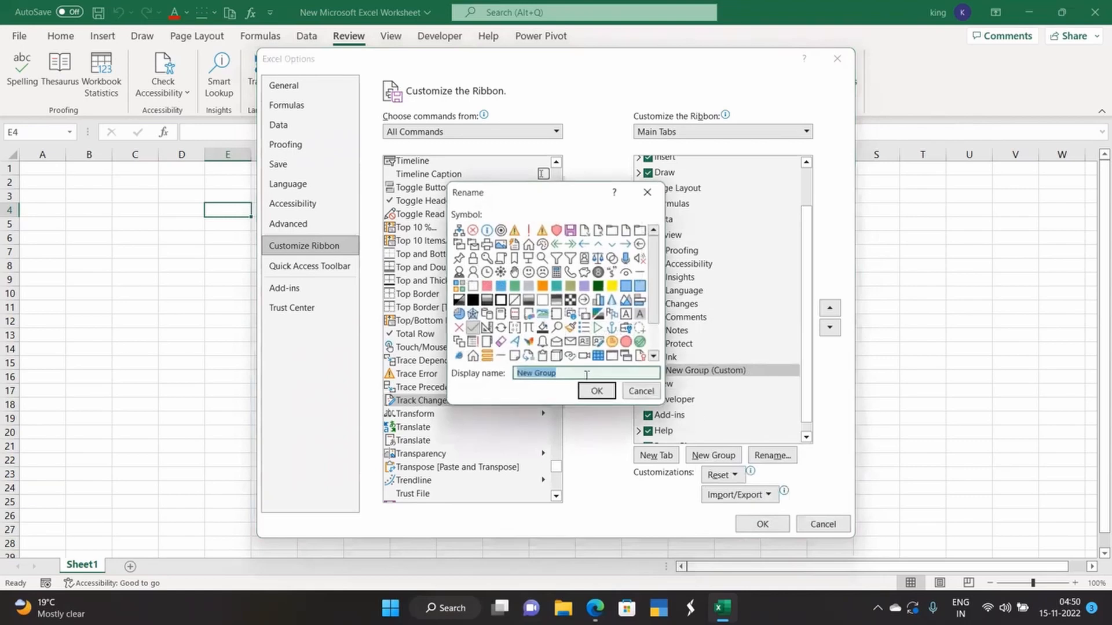
key("BackSpace")
type("Track Changes")
left_click(596, 391)
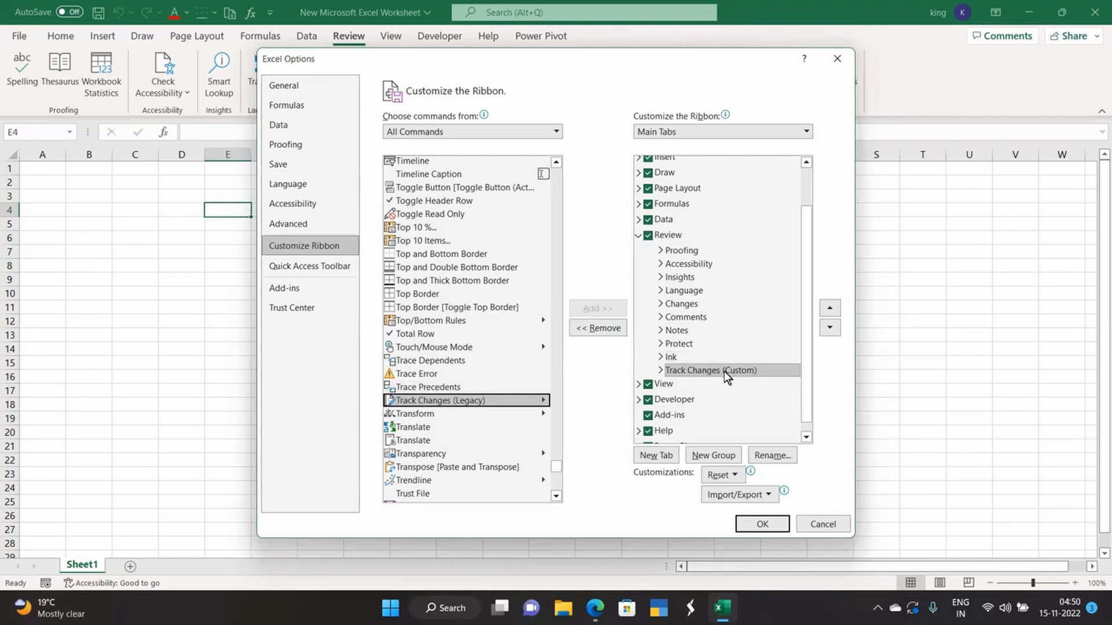
left_click(759, 524)
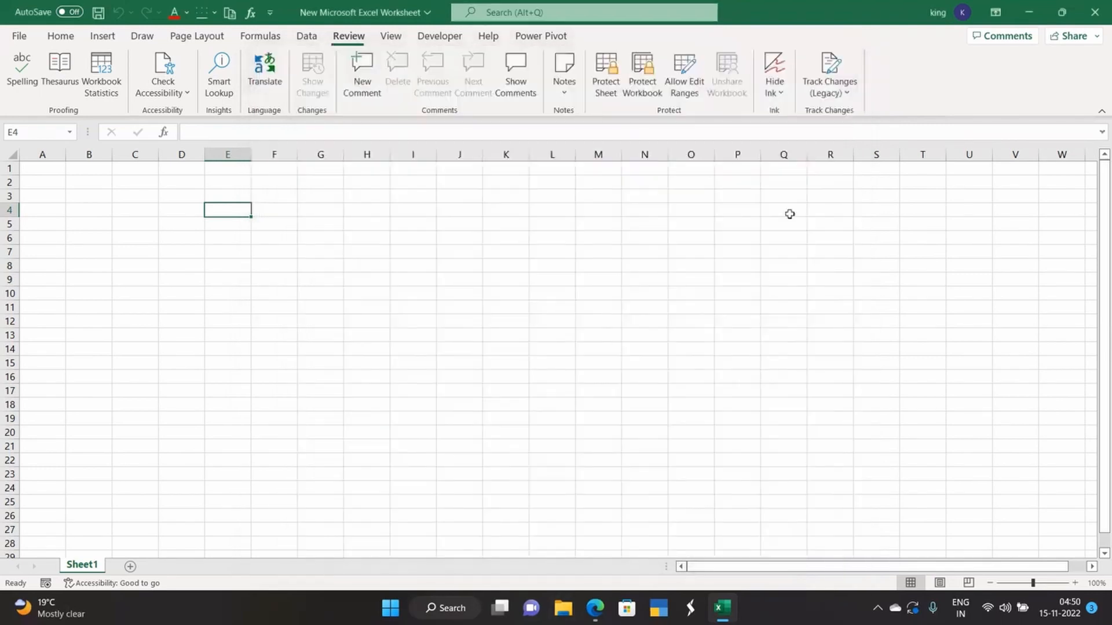
In Highlight Changes, enable tracking while editing, covering all changes made by Everyone
left_click(850, 92)
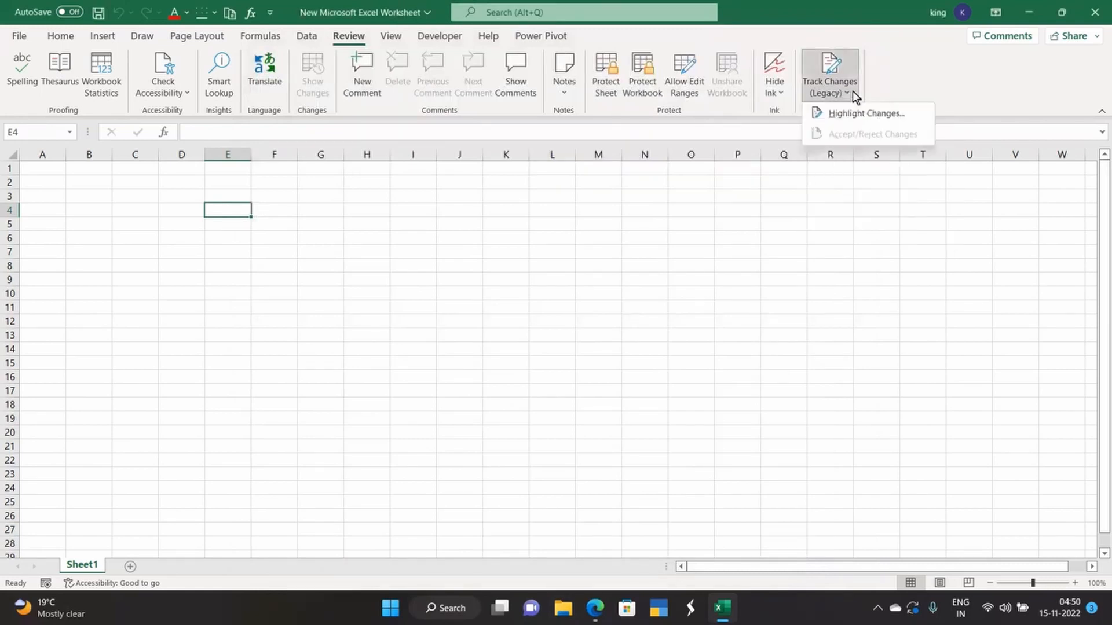
left_click(840, 113)
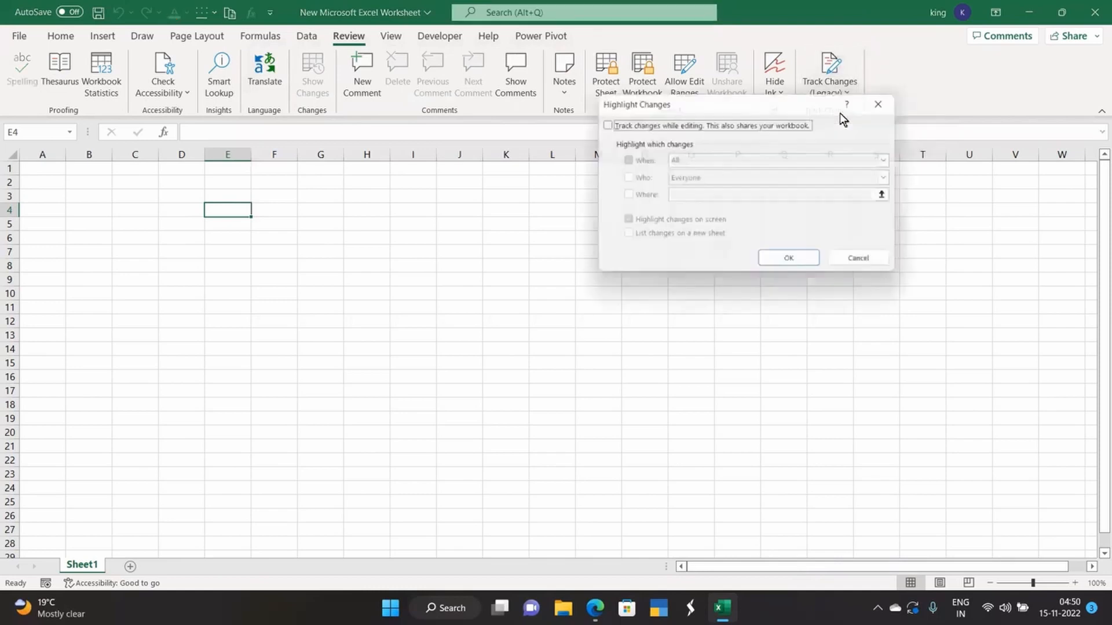
left_click(603, 123)
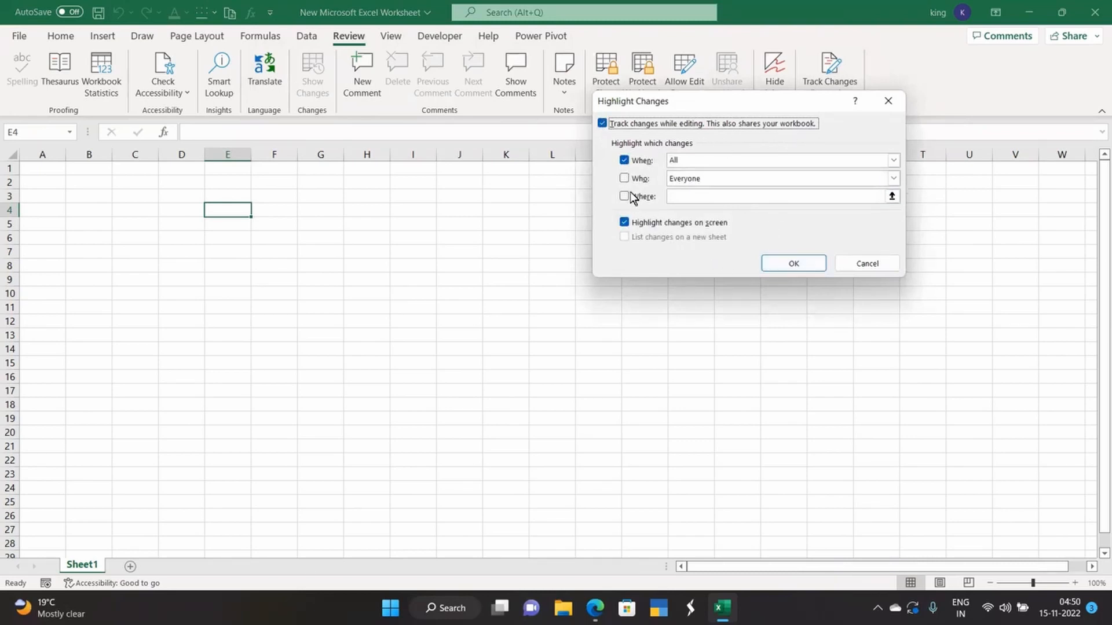
left_click(624, 178)
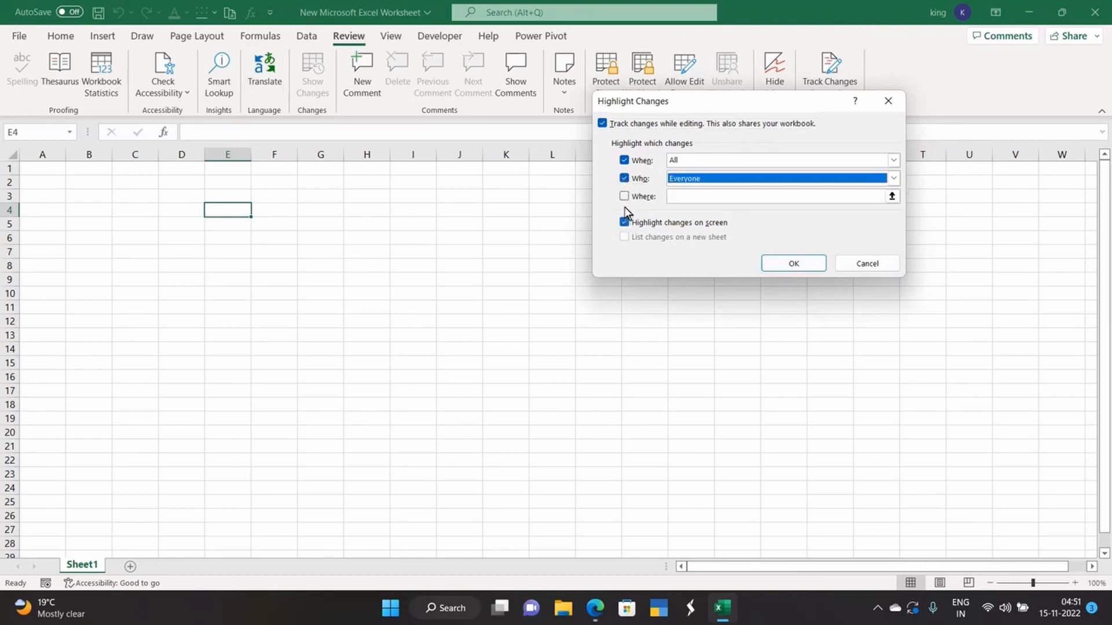
left_click(624, 197)
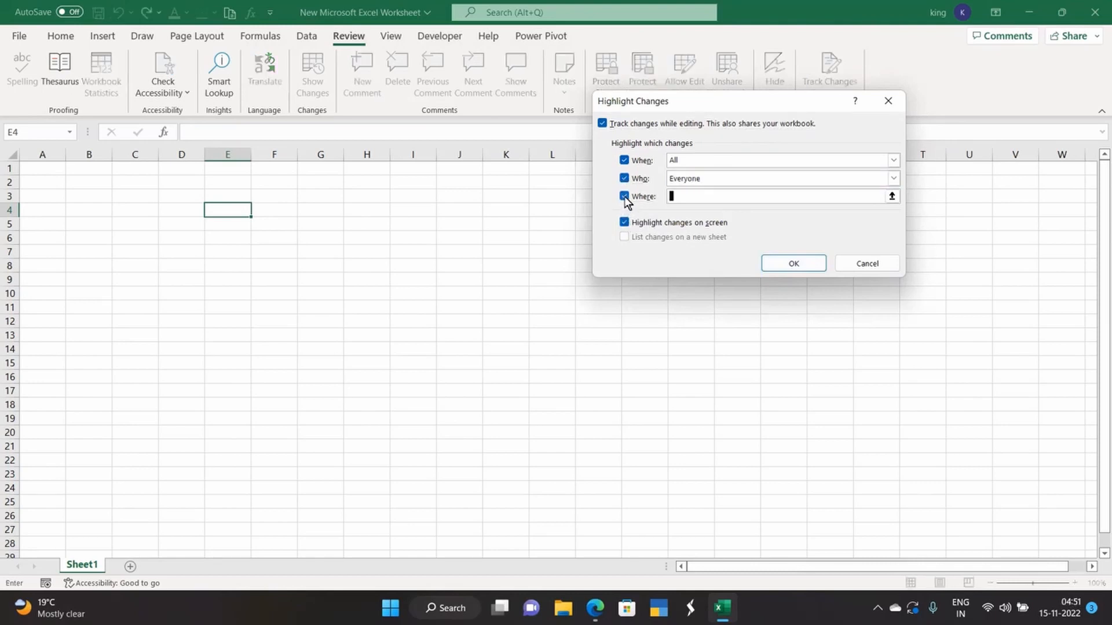
left_click(793, 263)
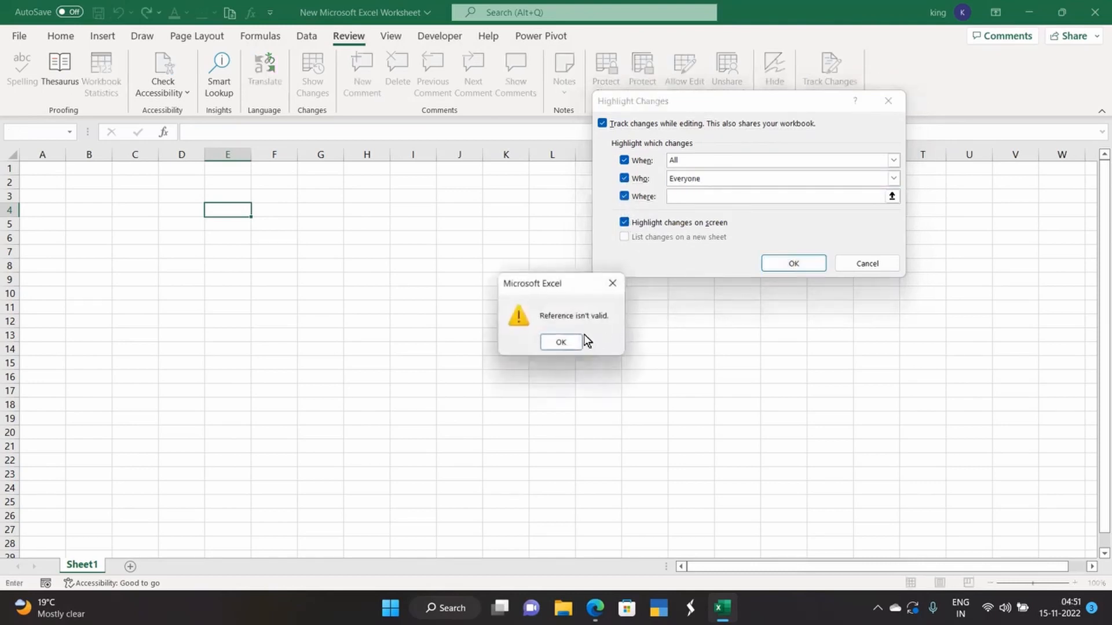
left_click(563, 342)
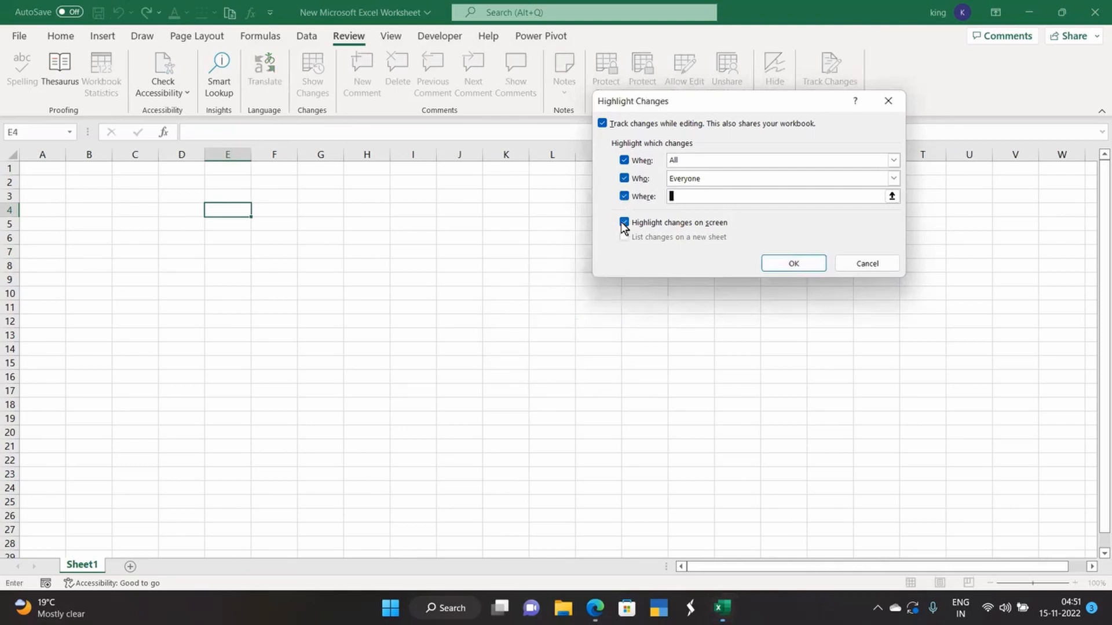
left_click(625, 196)
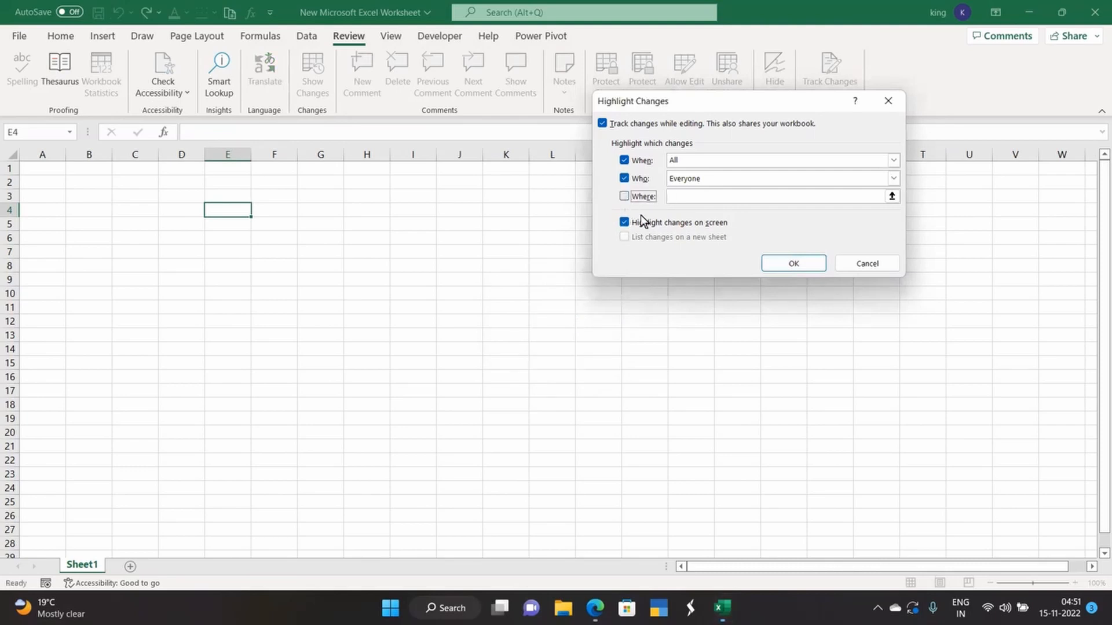
Apply the change tracking settings, save the workbook as shared and decline turning the shared workbook off for now
left_click(781, 262)
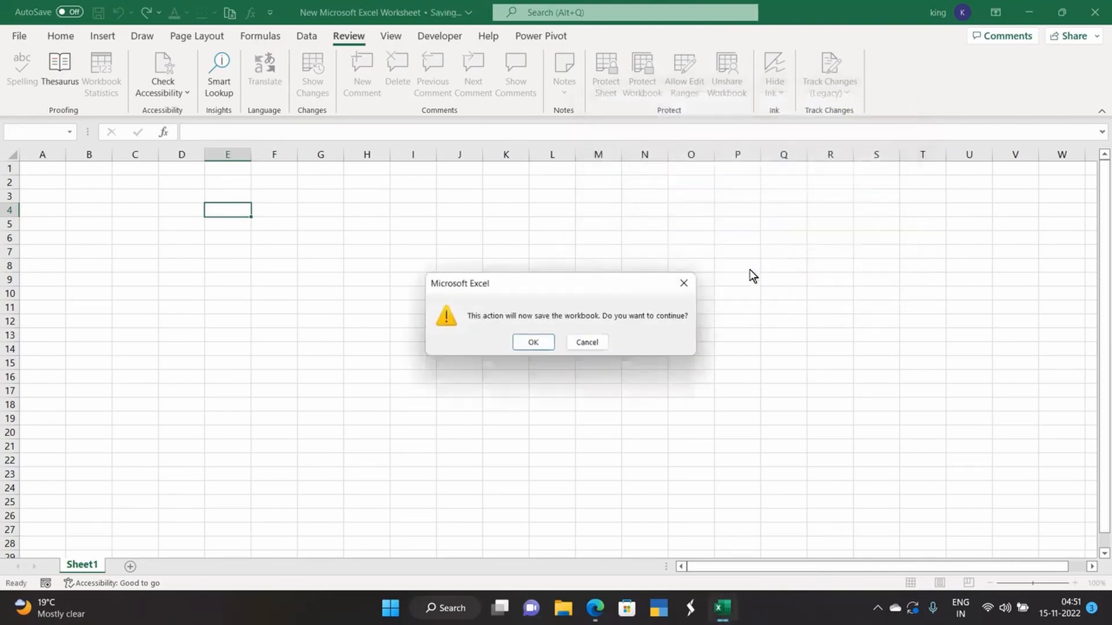
left_click(532, 343)
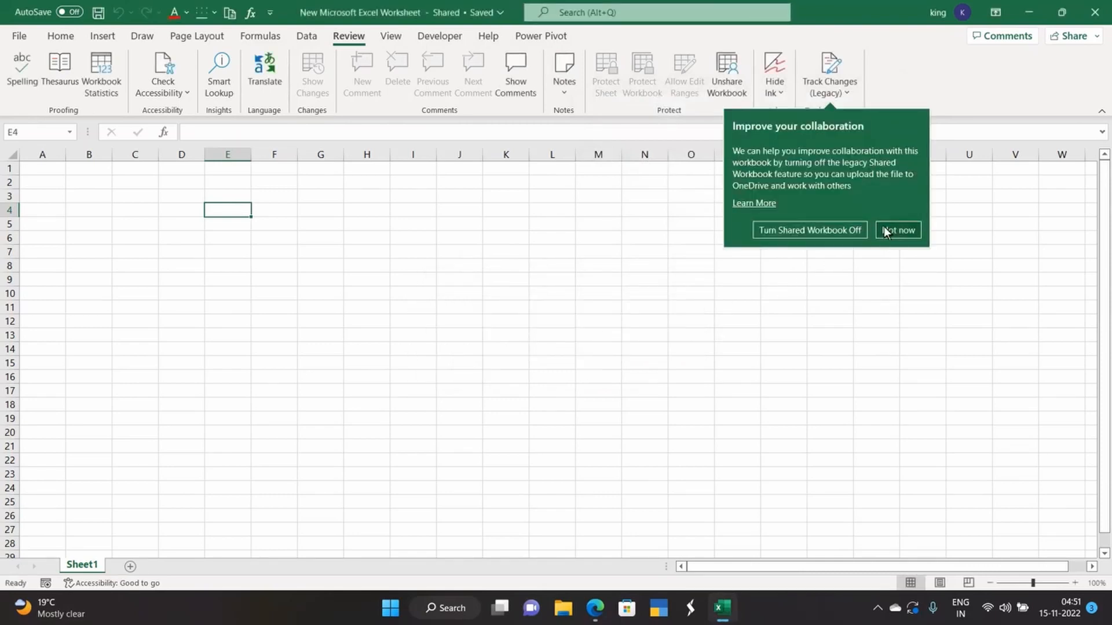
left_click(884, 230)
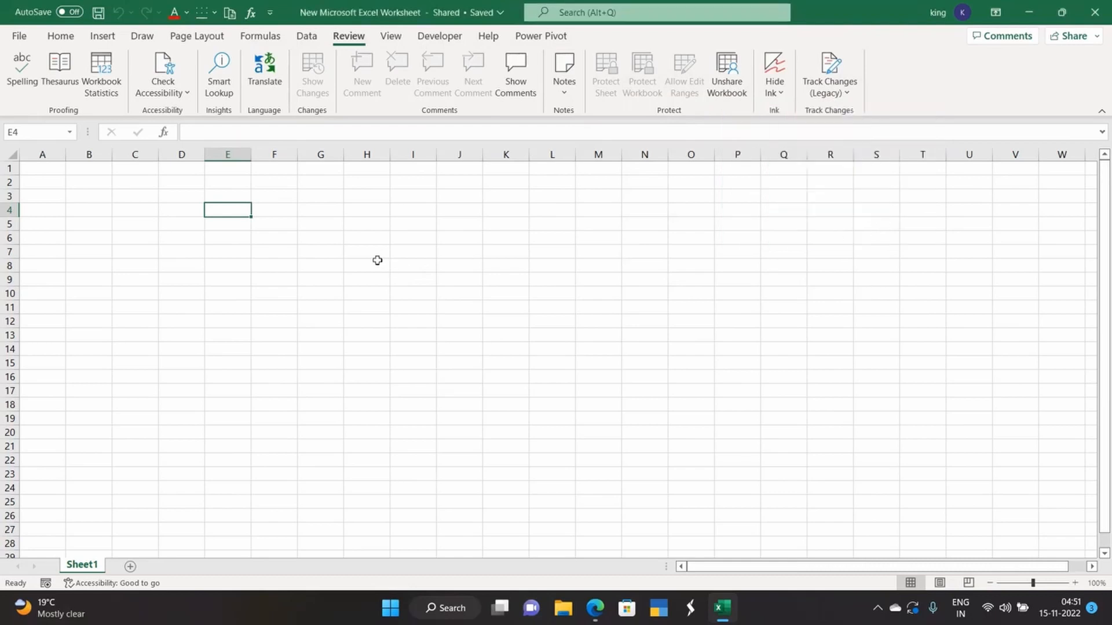
Enter 123 in cell E4 and sdff in cell E5 as tracked edits
type("123")
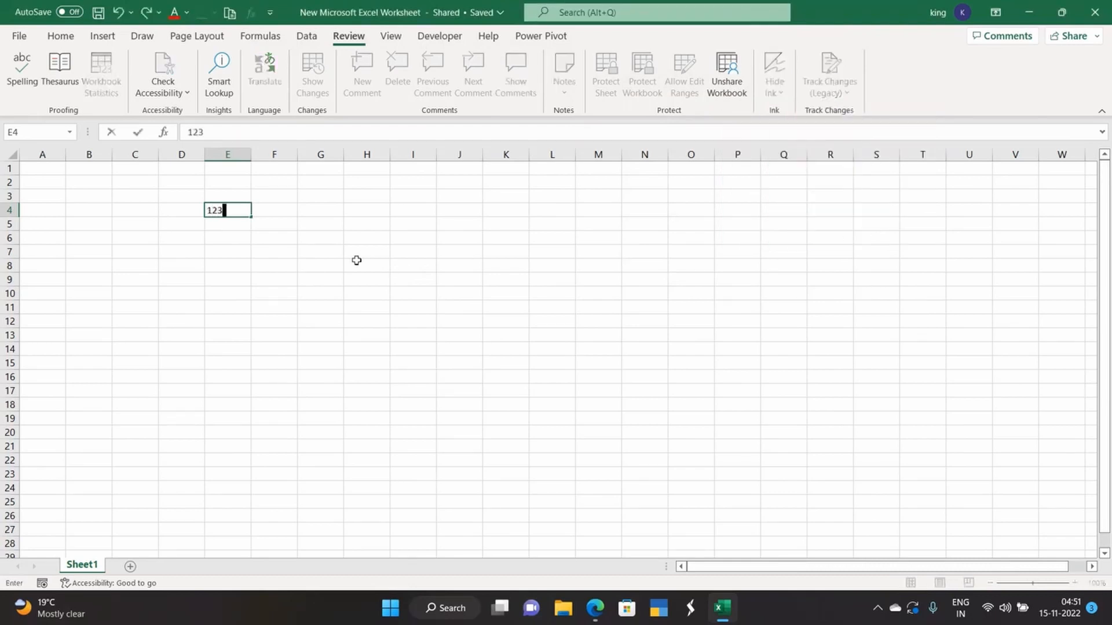
key("Return")
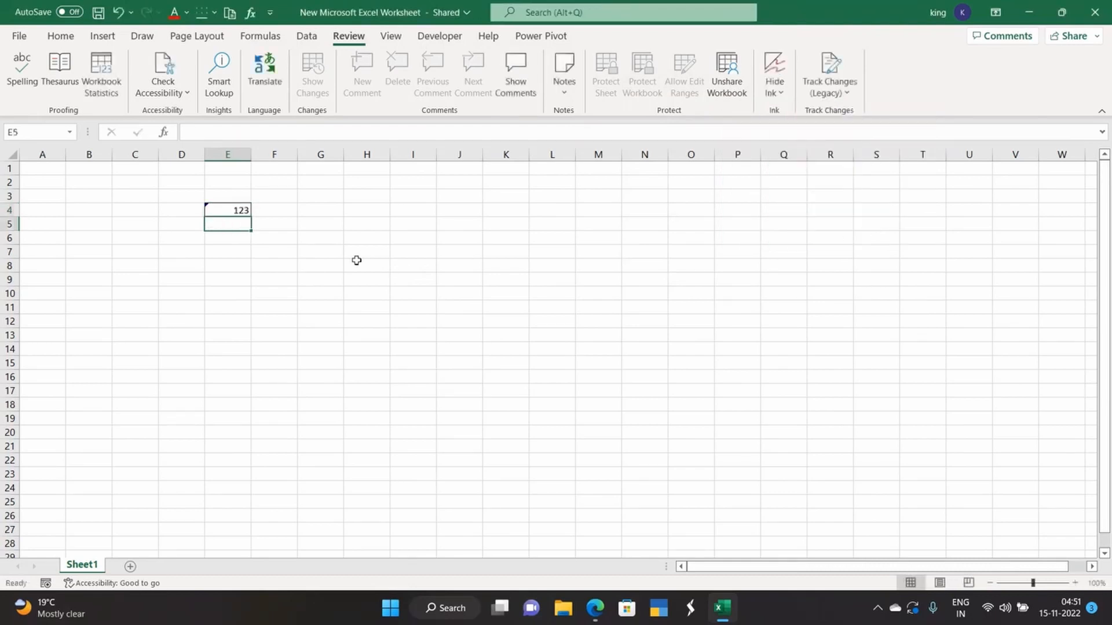
type("sdff")
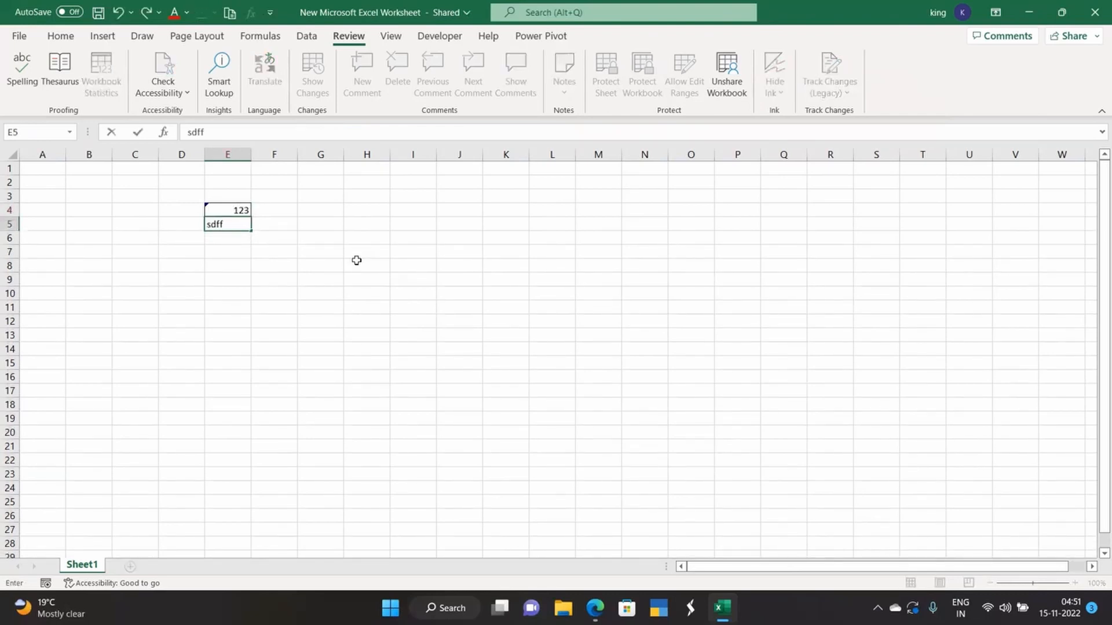
key("Return")
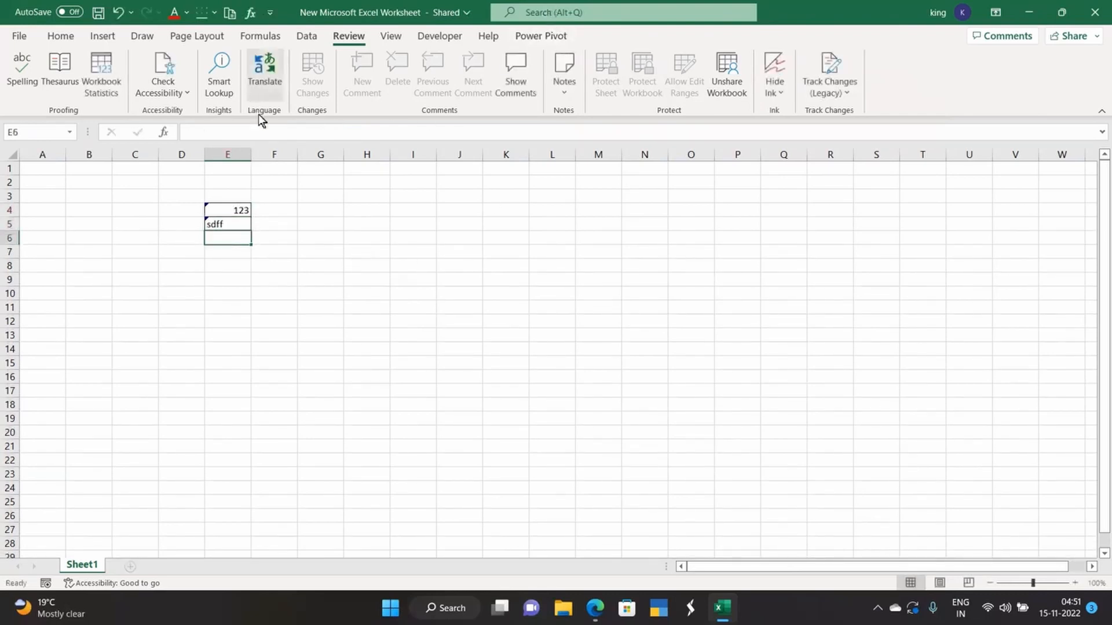
Save the workbook and start accepting or rejecting tracked changes, covering those not yet reviewed and made by Everyone
left_click(281, 223)
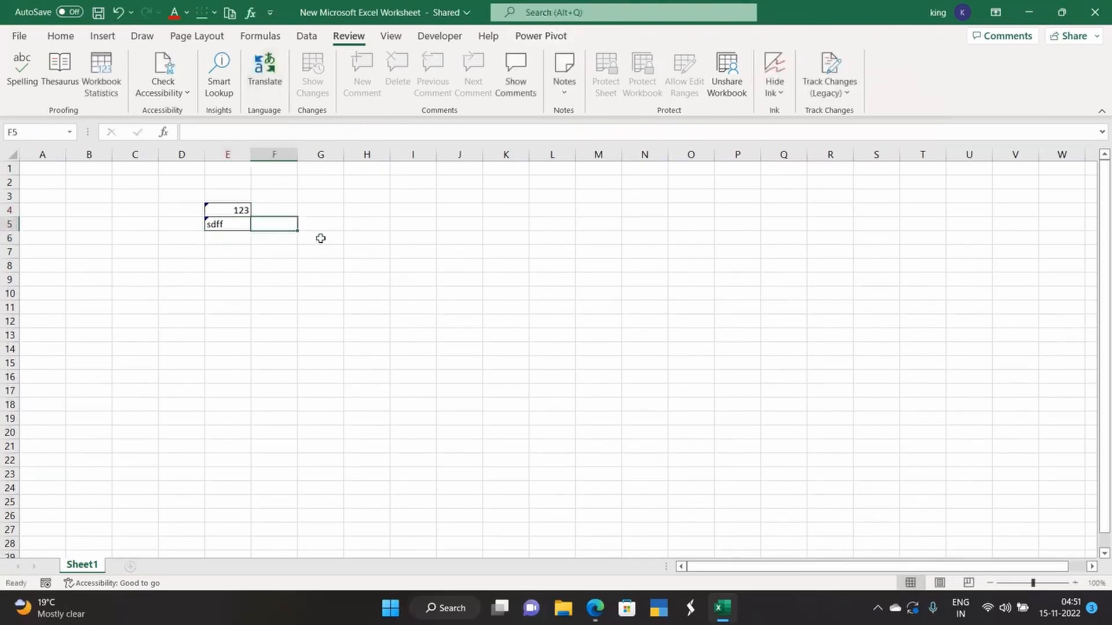
left_click(843, 85)
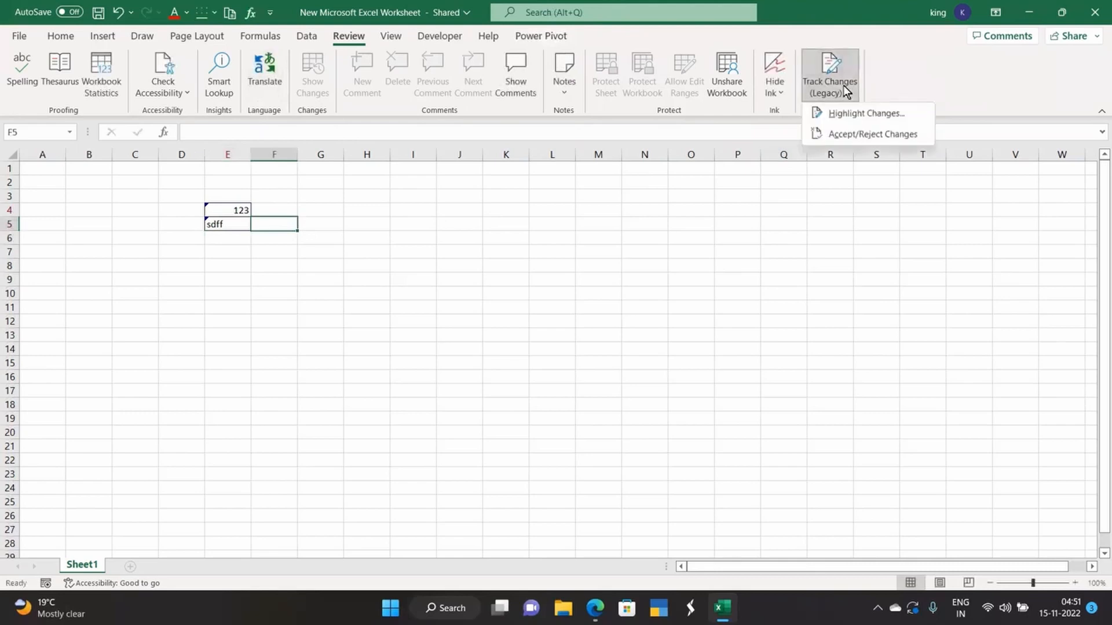
left_click(846, 133)
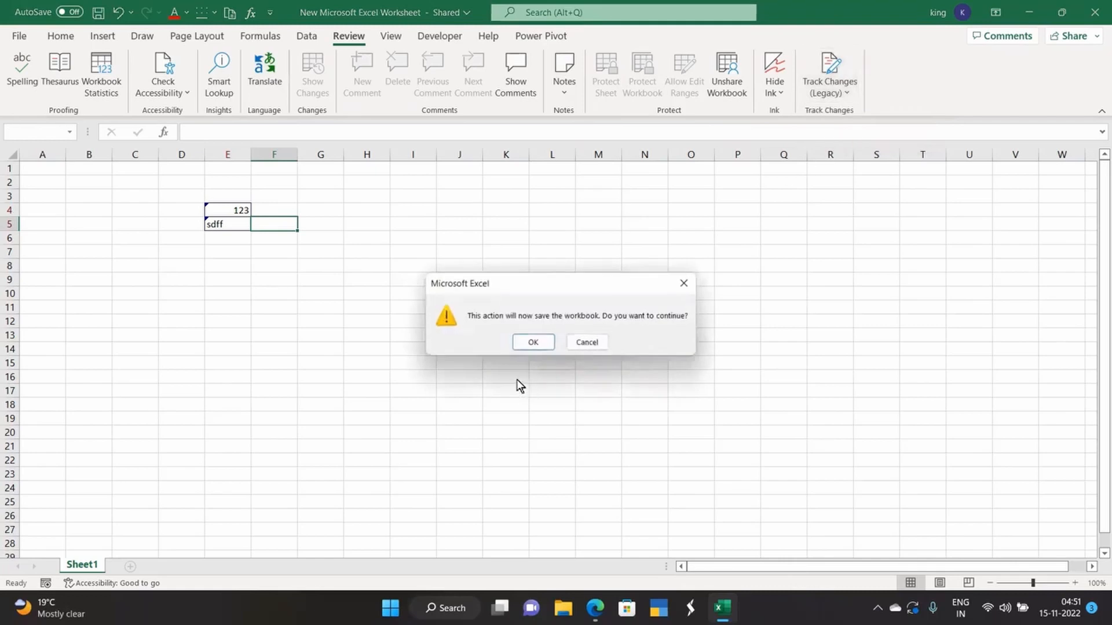
left_click(529, 342)
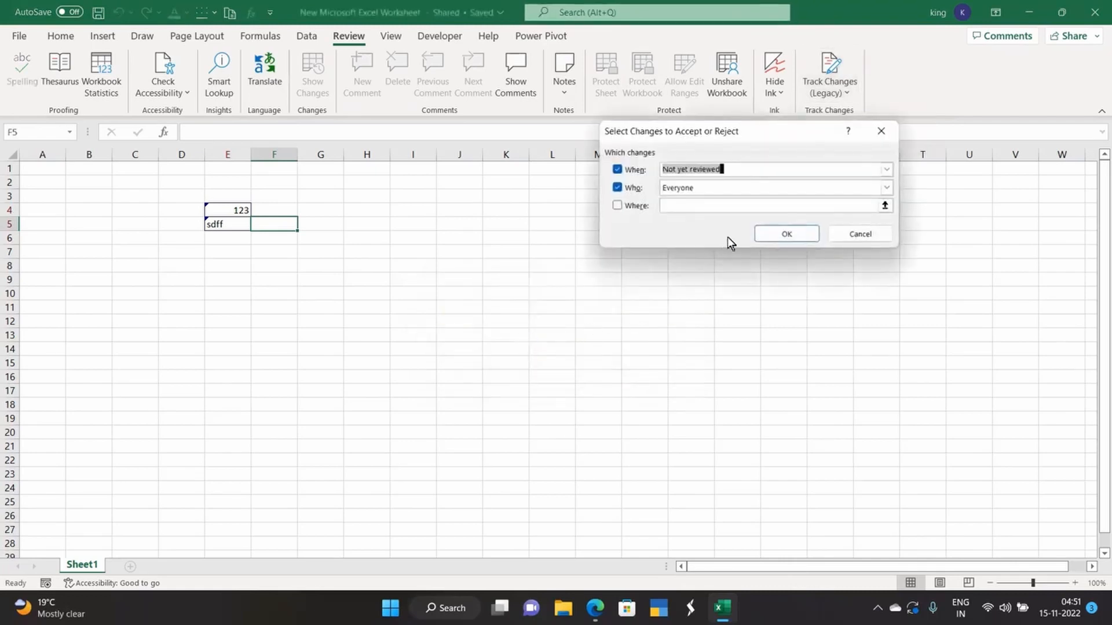
left_click(779, 230)
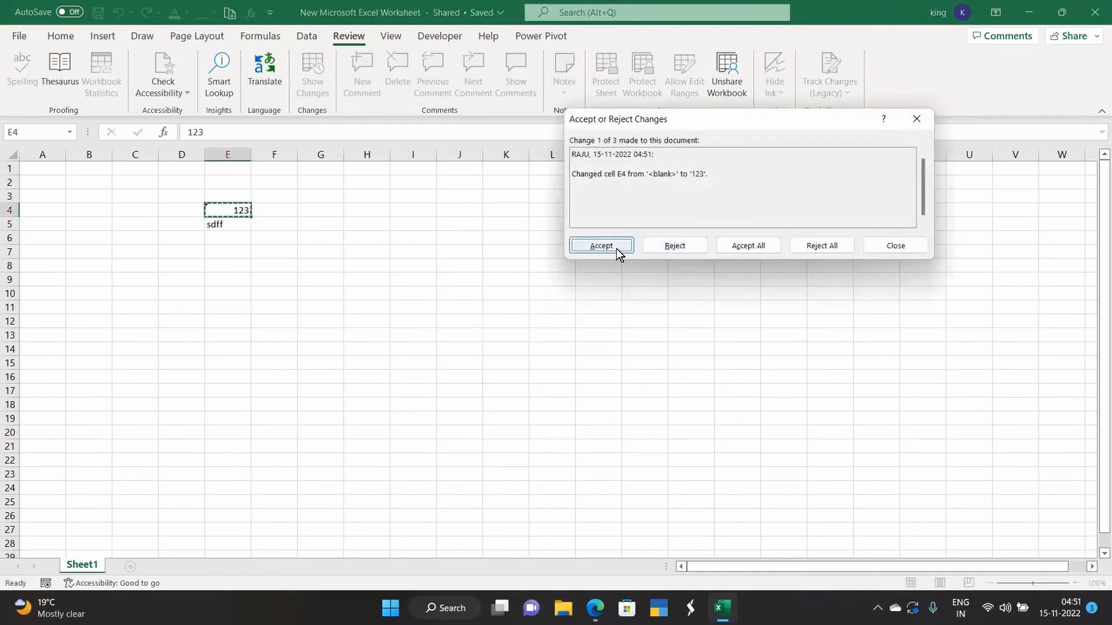
Accept the tracked changes to cell E4, inserted row 5 and cell E5 one by one
left_click(601, 245)
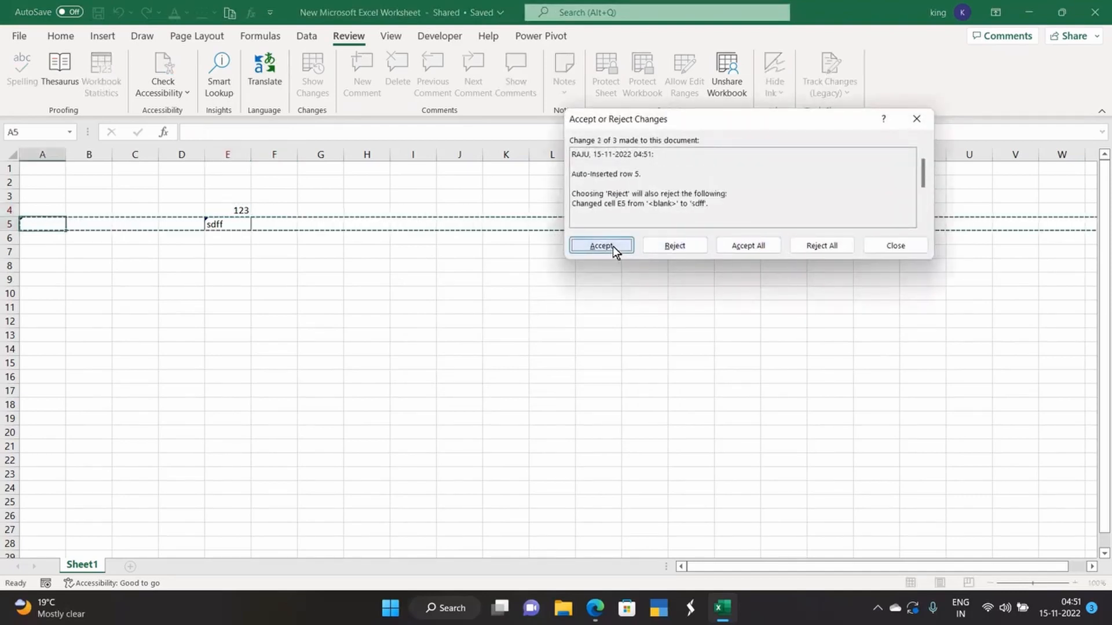
left_click(612, 245)
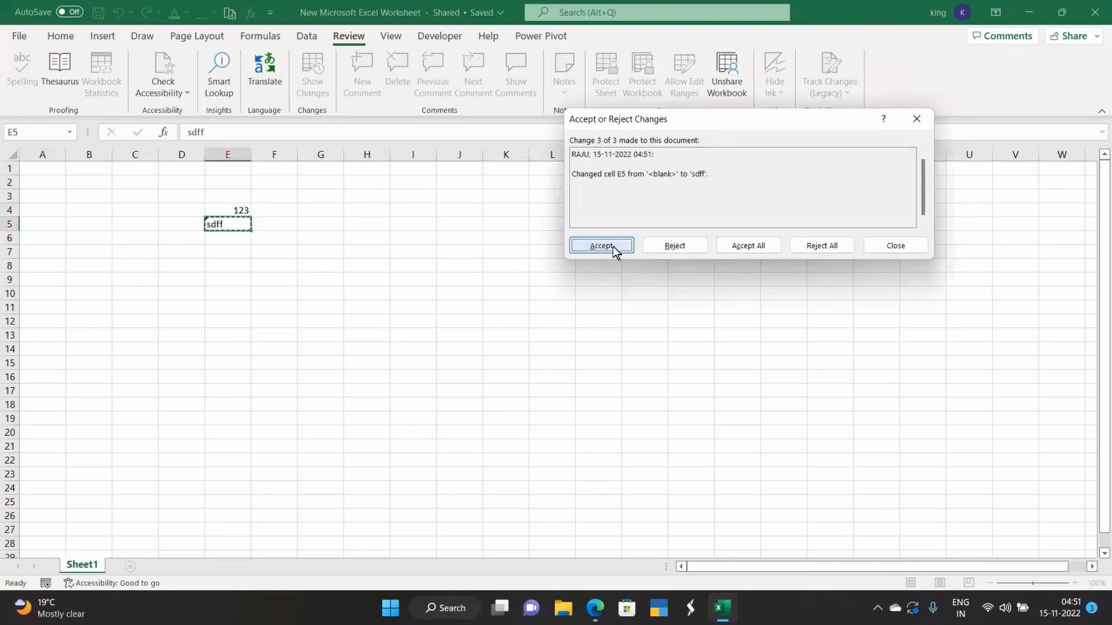
left_click(613, 246)
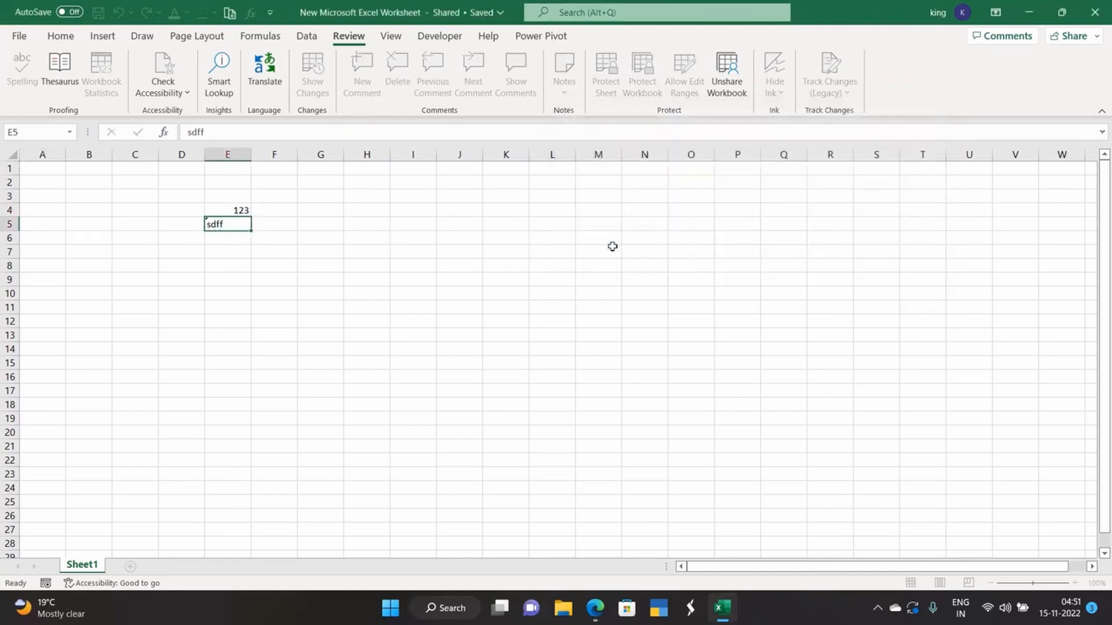
left_click(192, 307)
left_click(280, 283)
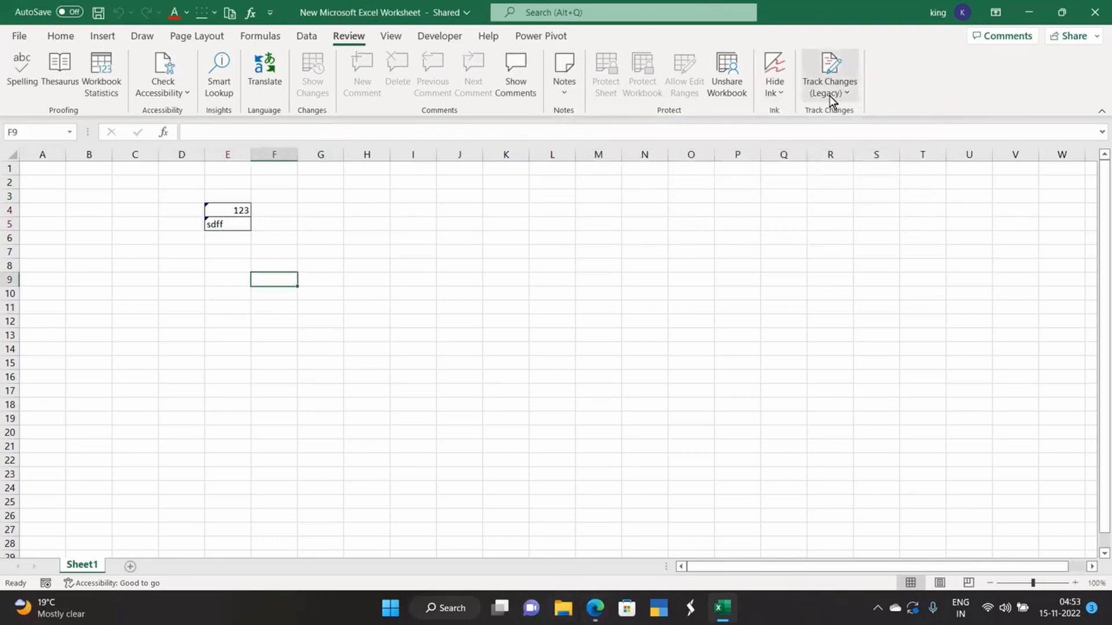
left_click(829, 96)
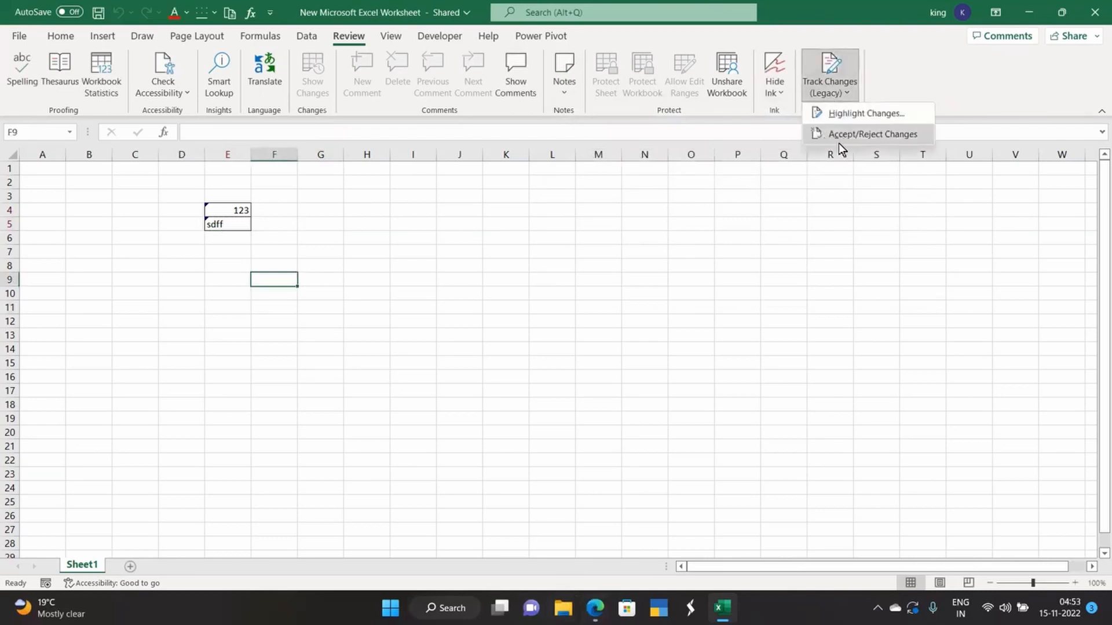
left_click(696, 210)
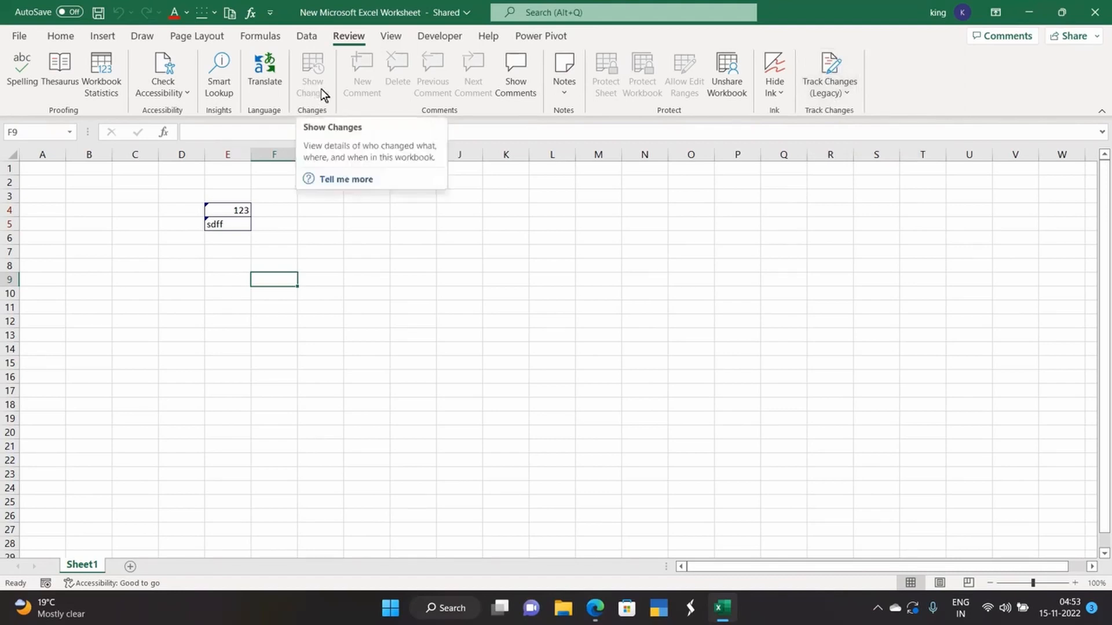
left_click(240, 295)
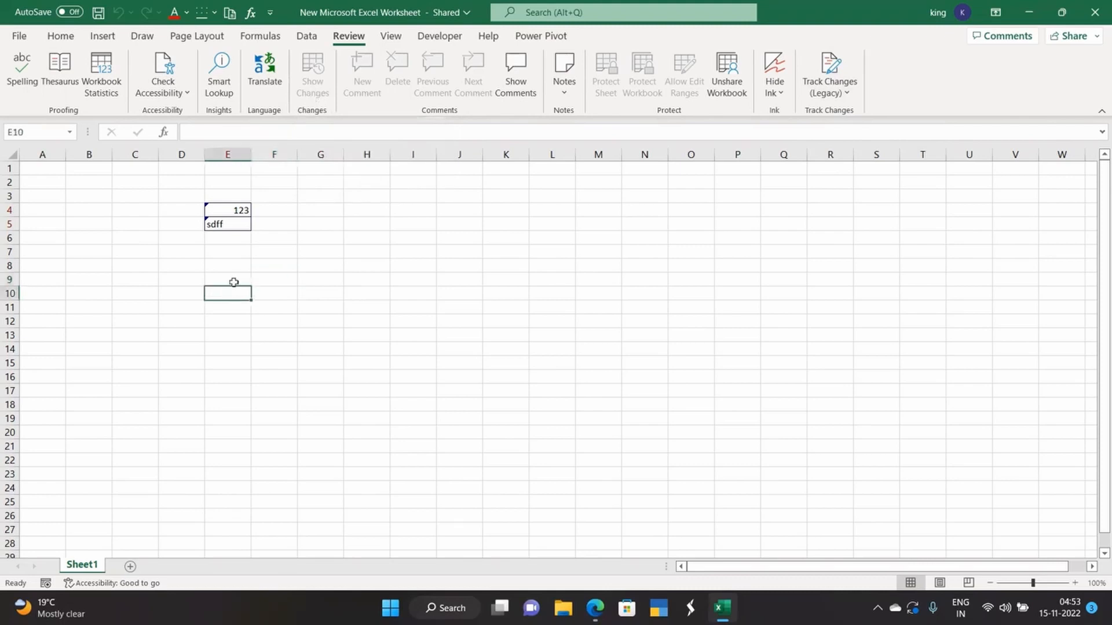
left_click_drag(229, 207, 227, 225)
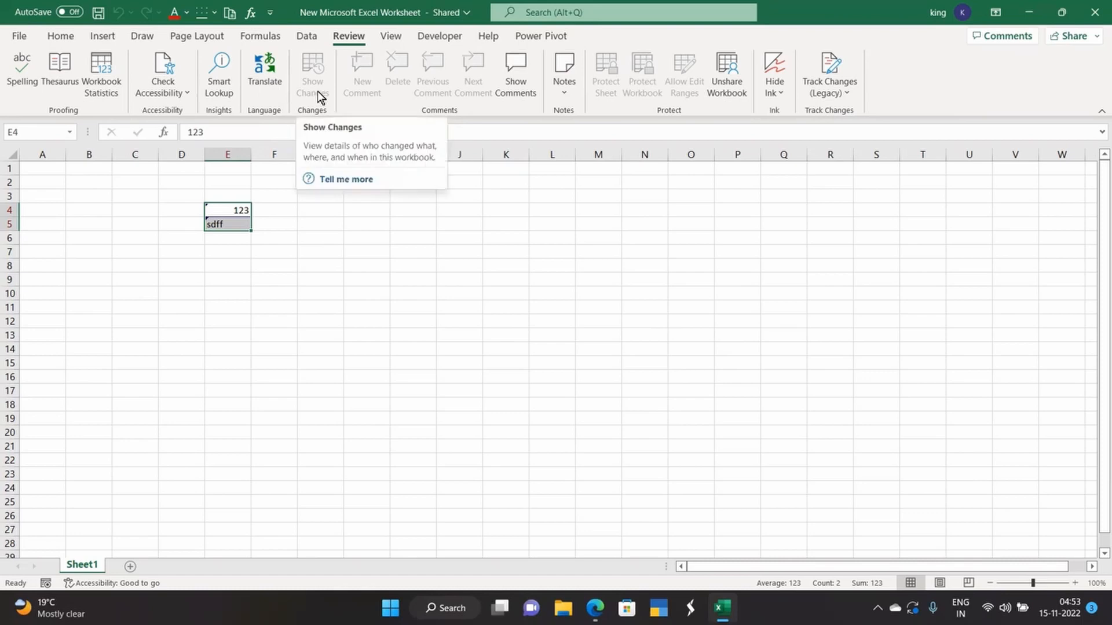
left_click(302, 250)
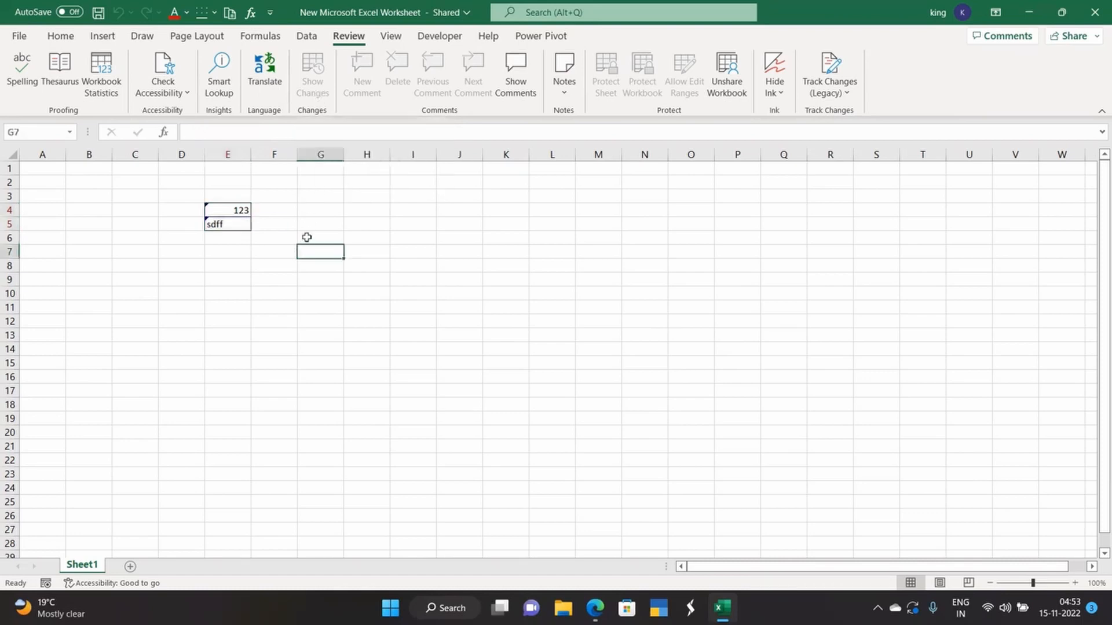
left_click(332, 209)
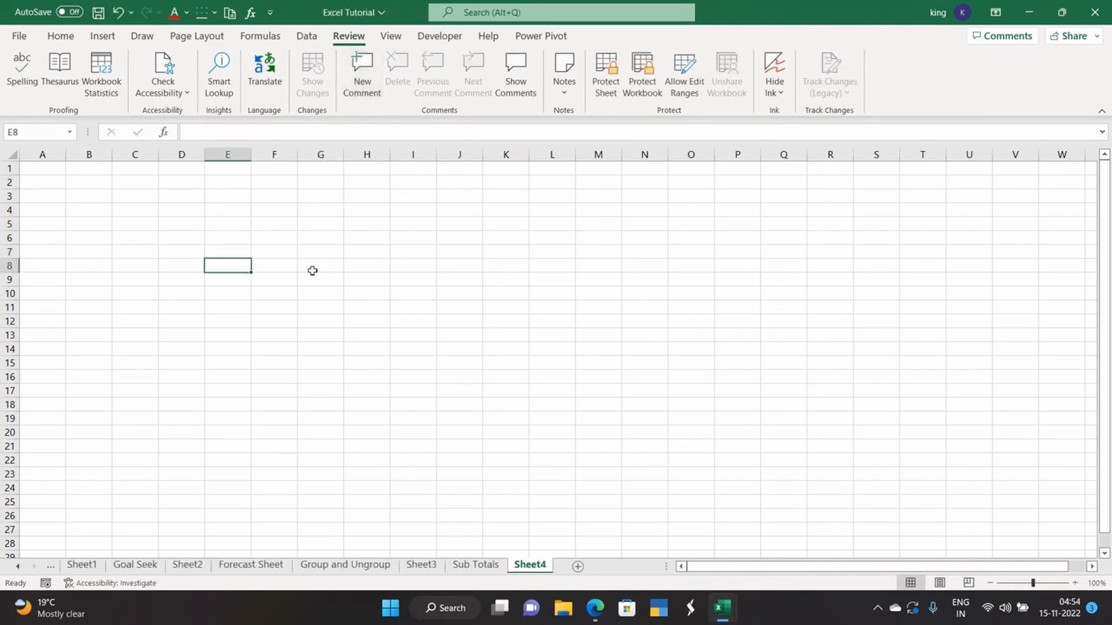
In the Excel Tutorial workbook, enter 123 in cell E8 of Sheet4 and post the comment "number" on it
type("123")
left_click(256, 343)
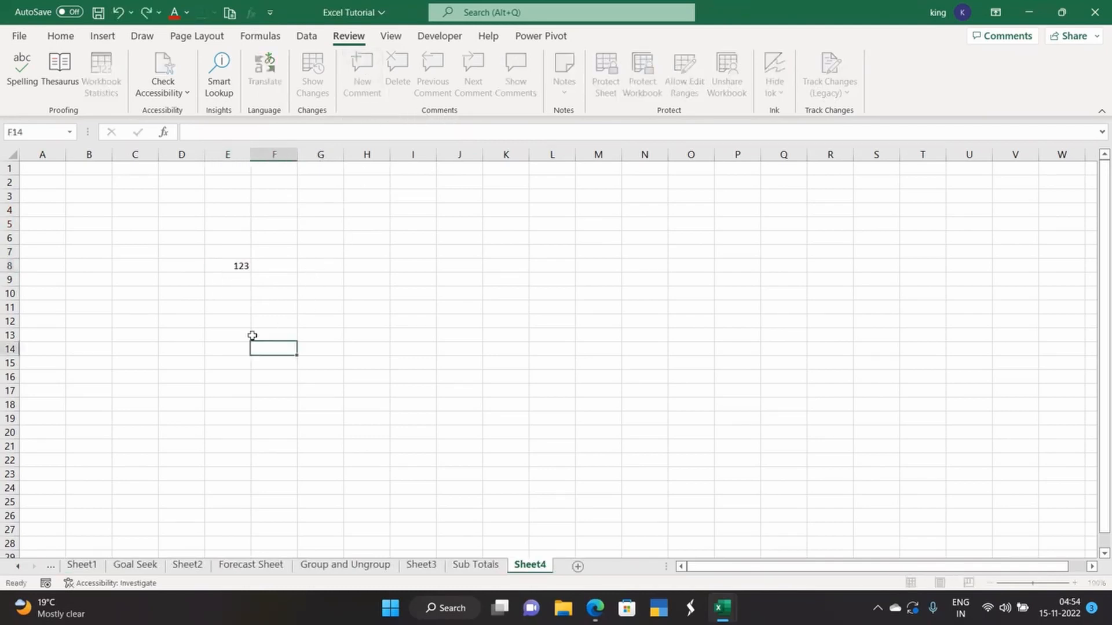
left_click(242, 266)
left_click(360, 89)
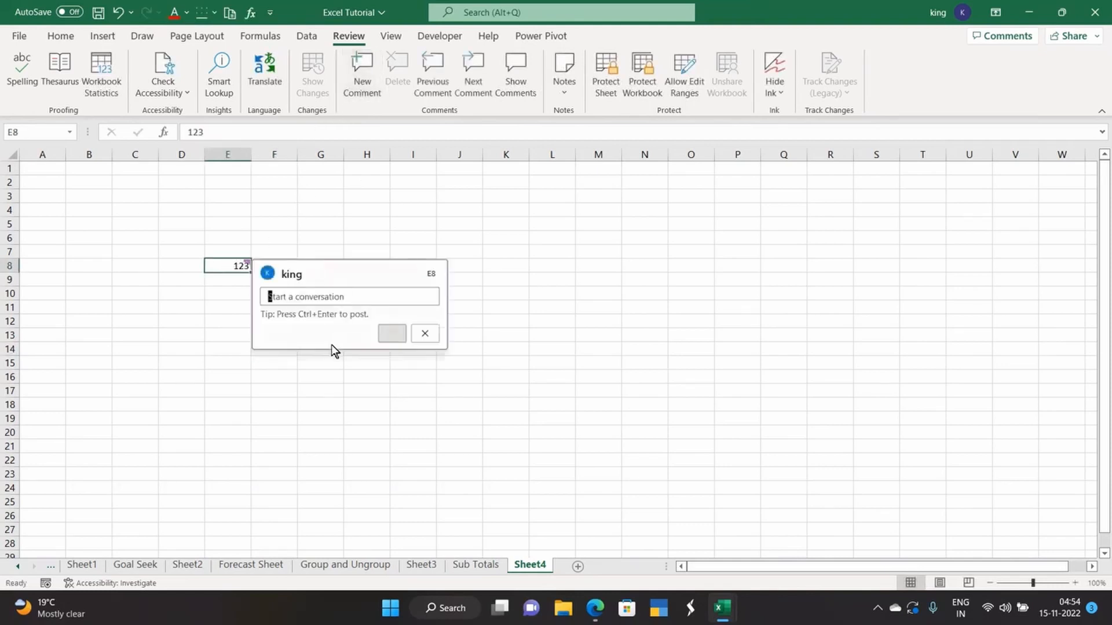
type("number")
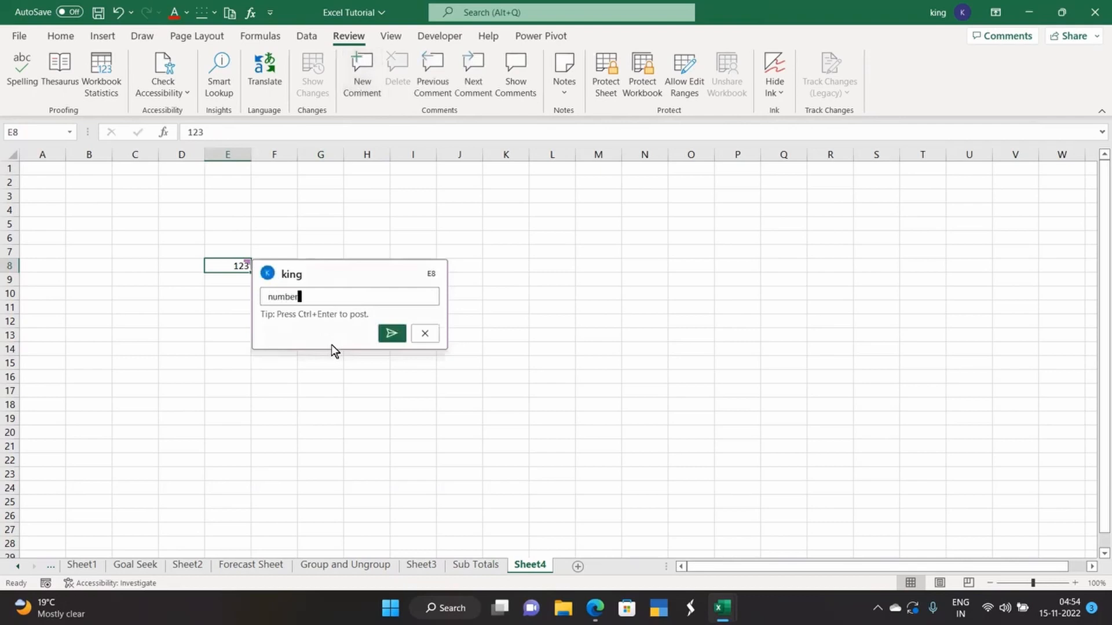
left_click(391, 334)
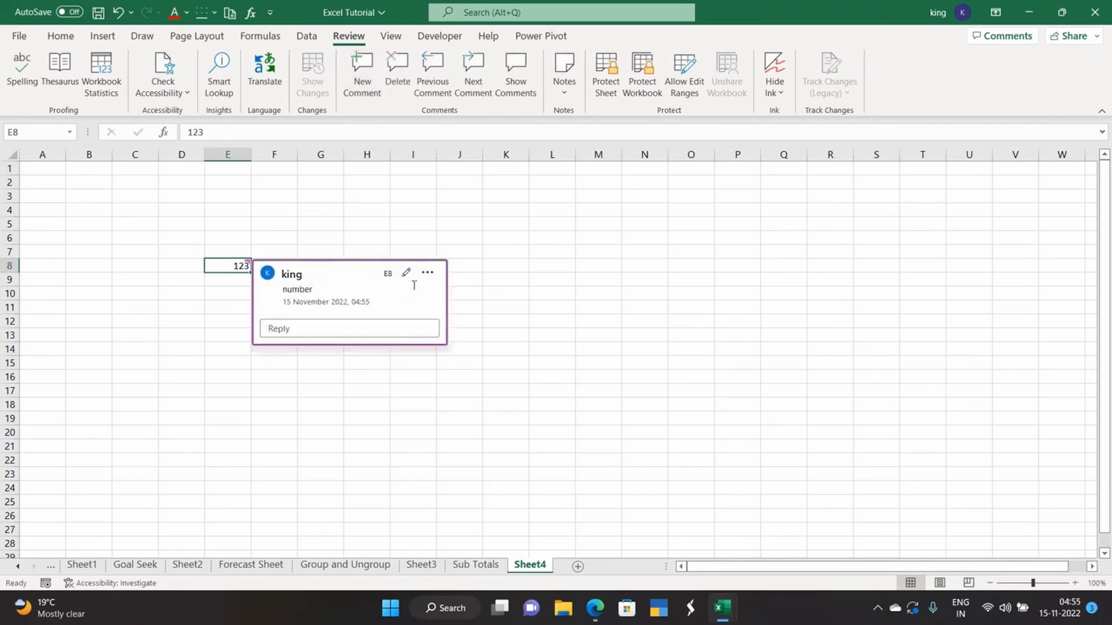
left_click(485, 291)
View the comment on cell E8 and navigate to it with Previous Comment and Next Comment
mouse_move(242, 263)
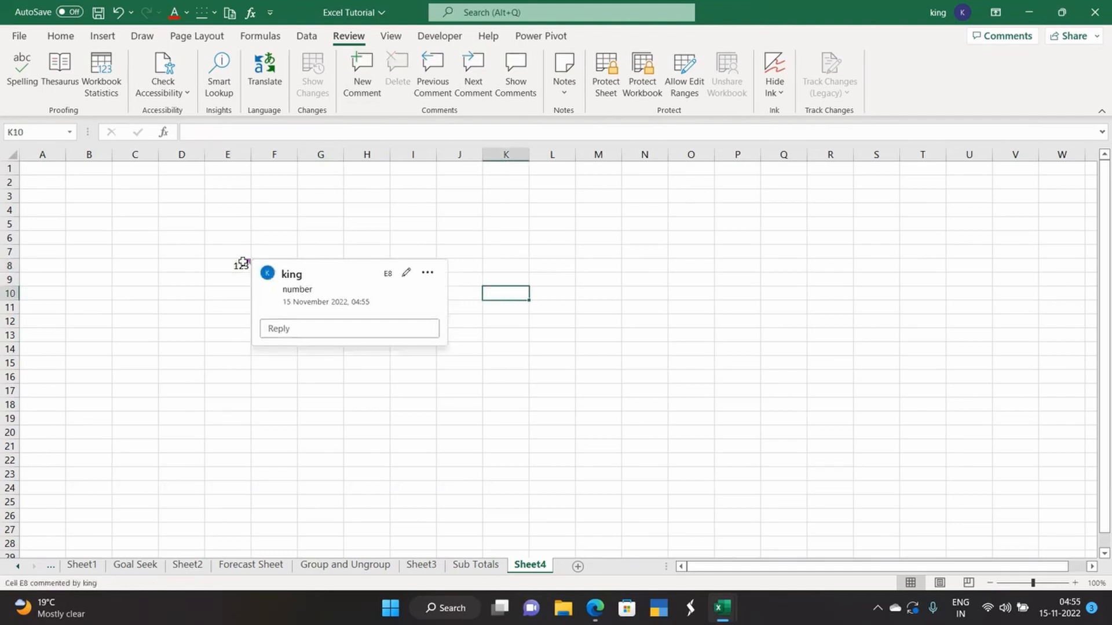
left_click(234, 321)
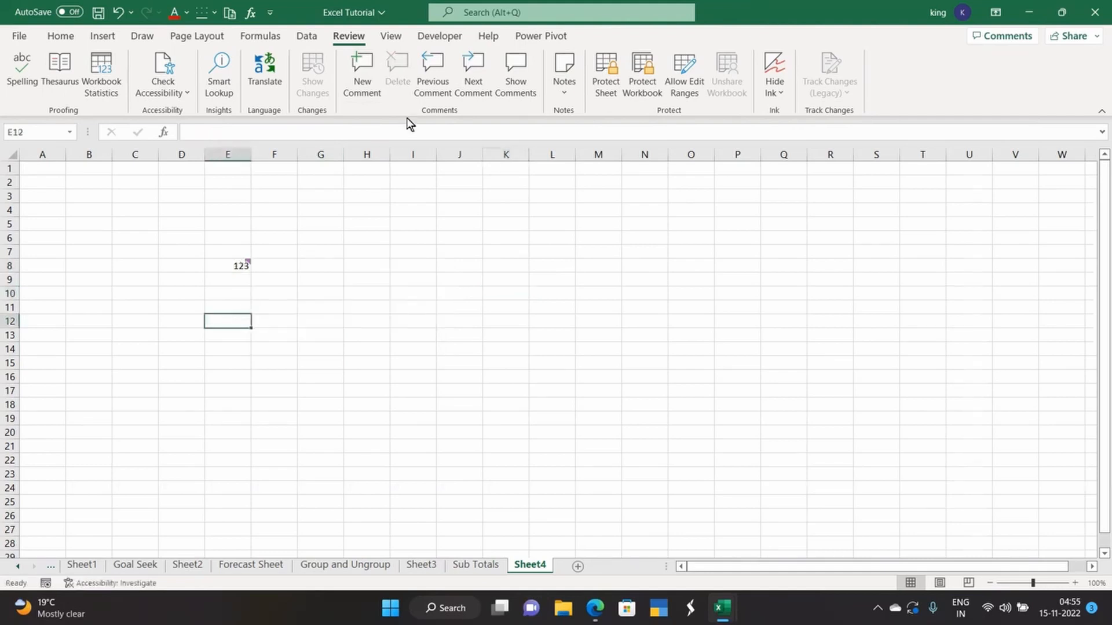
left_click(429, 92)
left_click(471, 85)
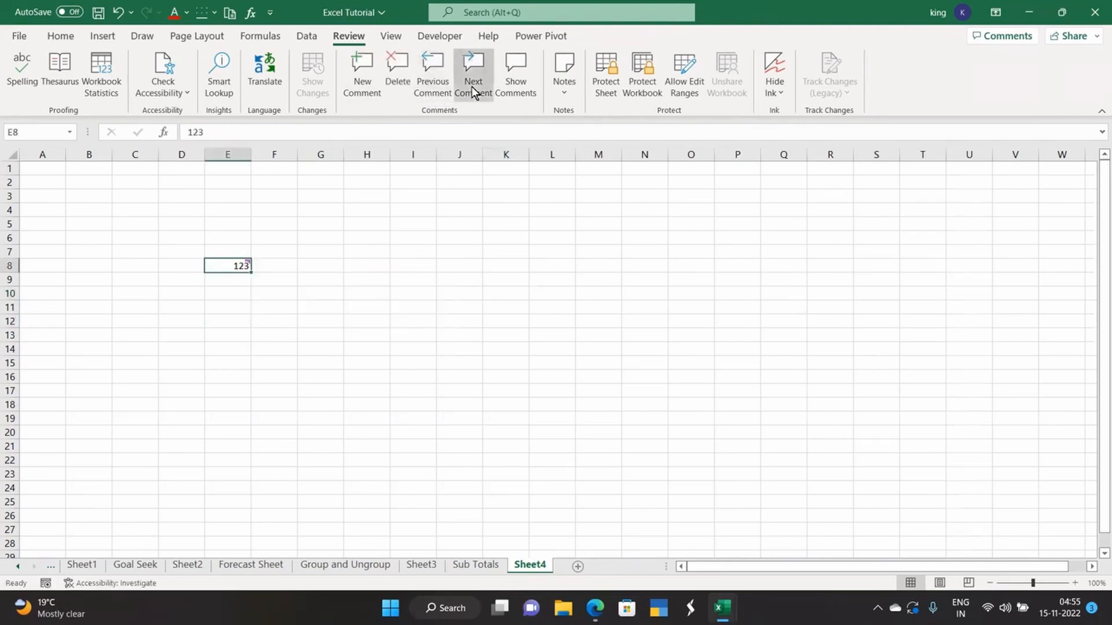
left_click(429, 79)
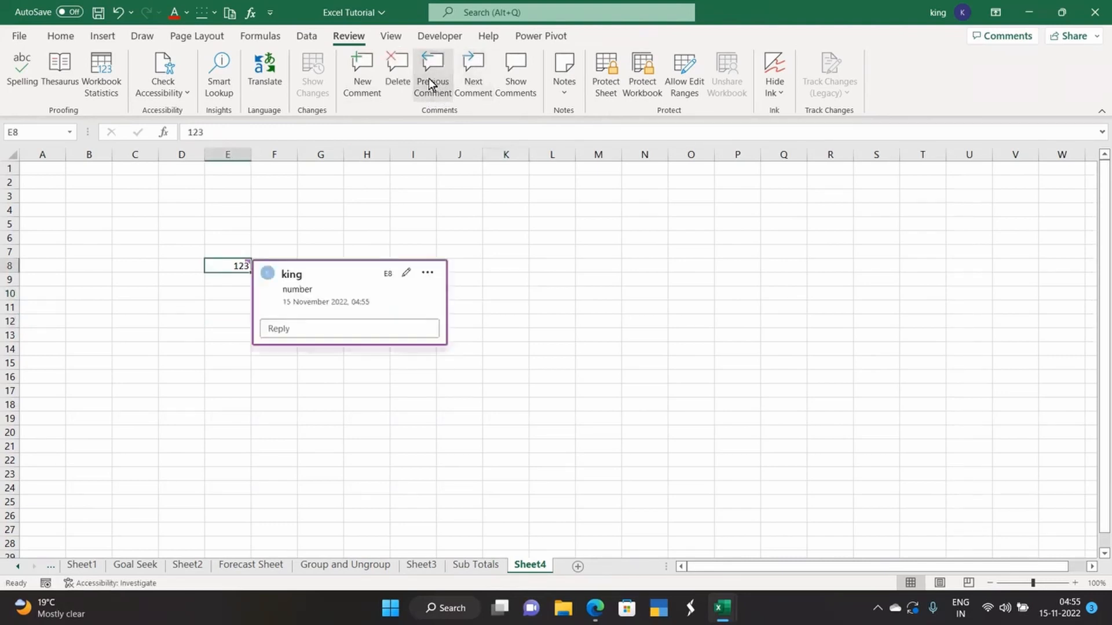
Delete the comment on cell E8 and check the workbook's list of comments
left_click(397, 78)
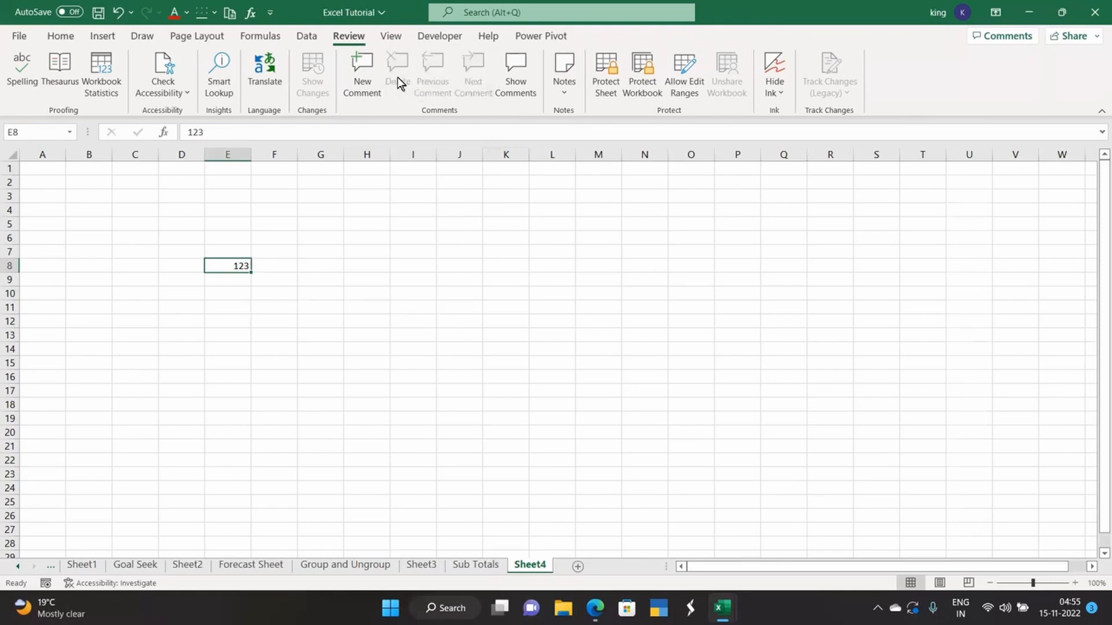
left_click(516, 85)
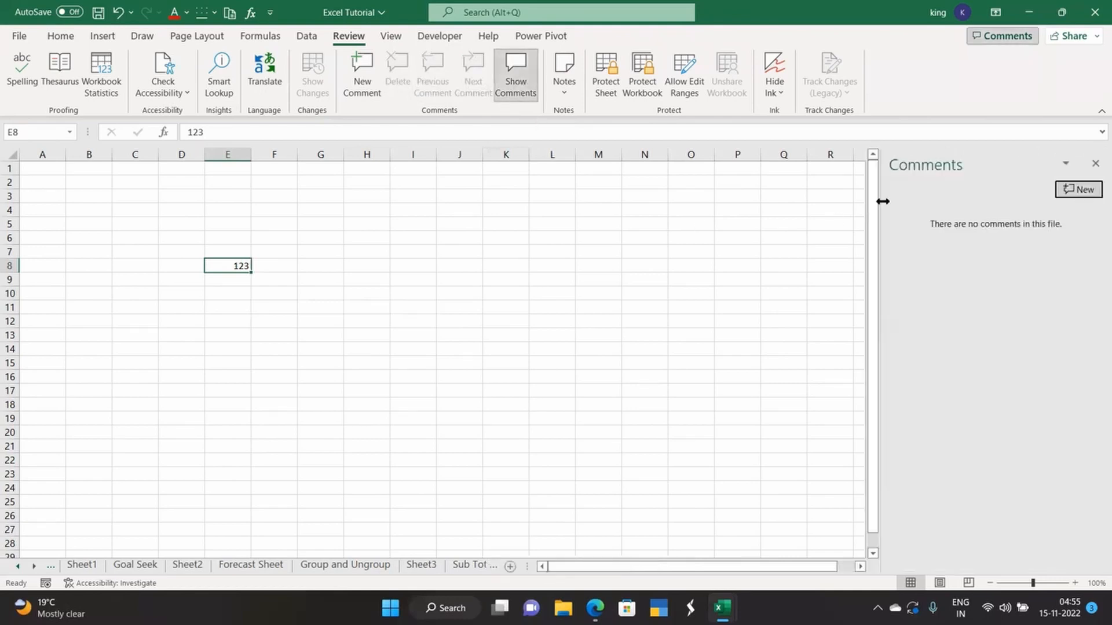
left_click(1097, 164)
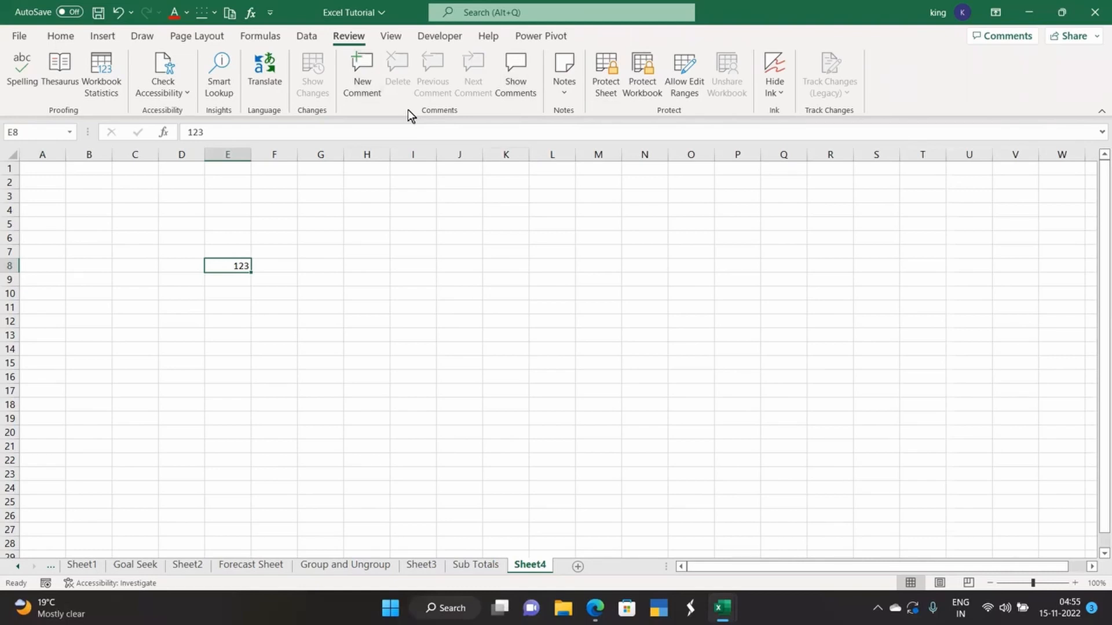
Add a new note to cell E8 without extra text and preview it on the sheet
left_click(565, 87)
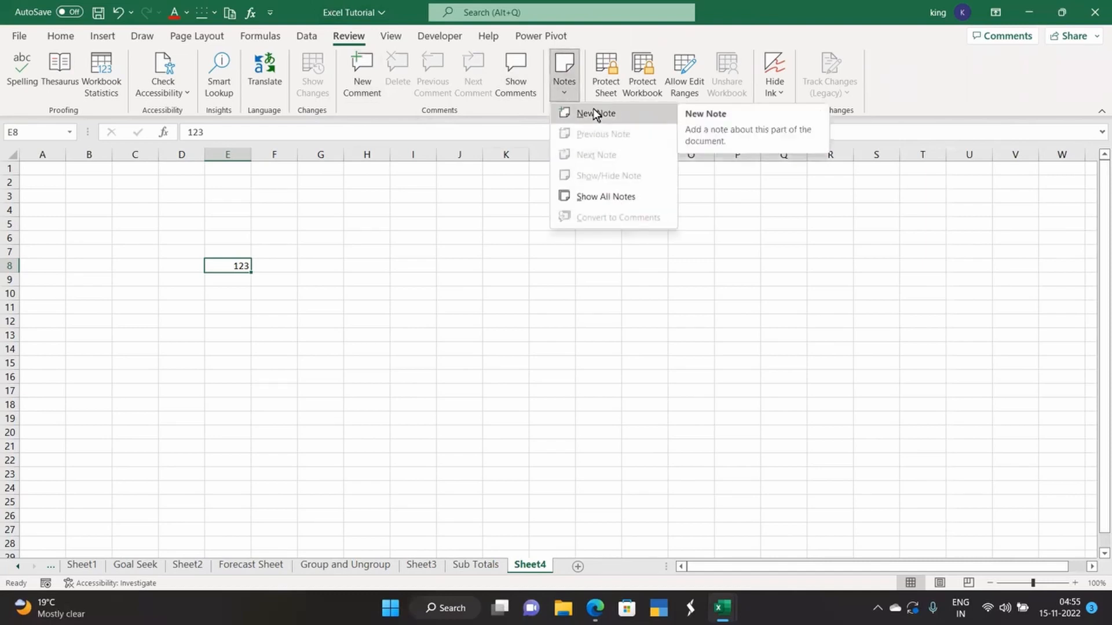
left_click(593, 110)
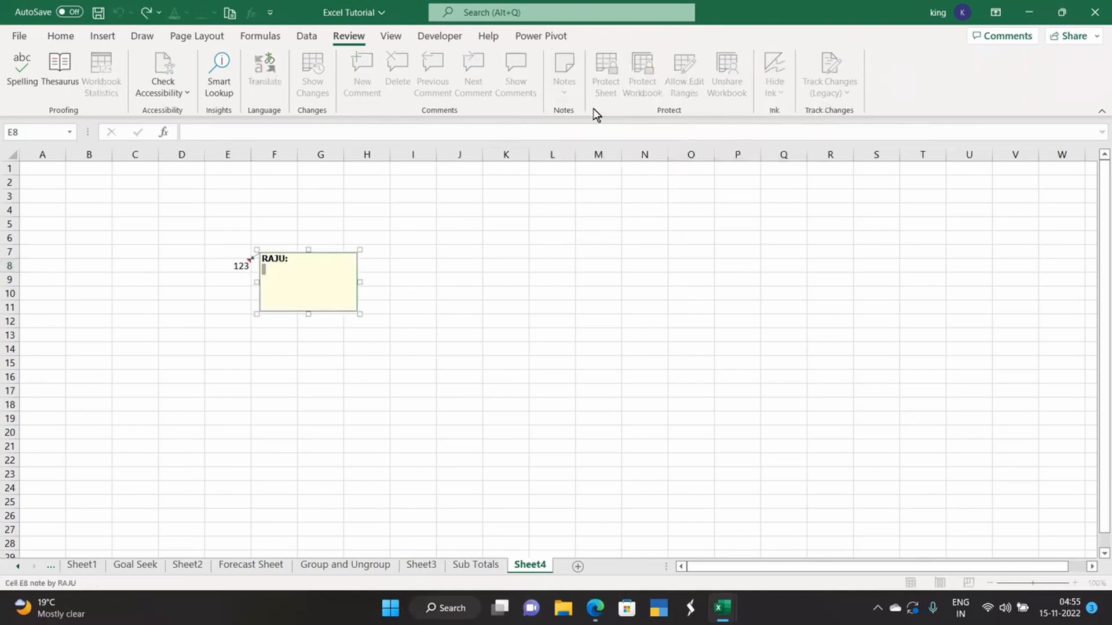
left_click(315, 381)
mouse_move(244, 264)
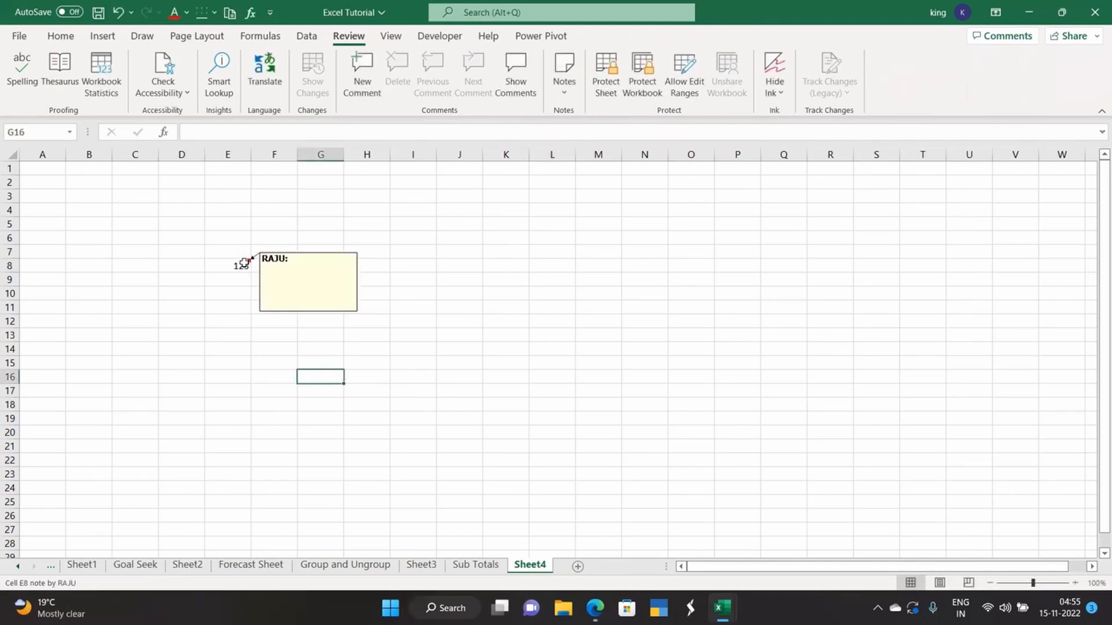
left_click(268, 347)
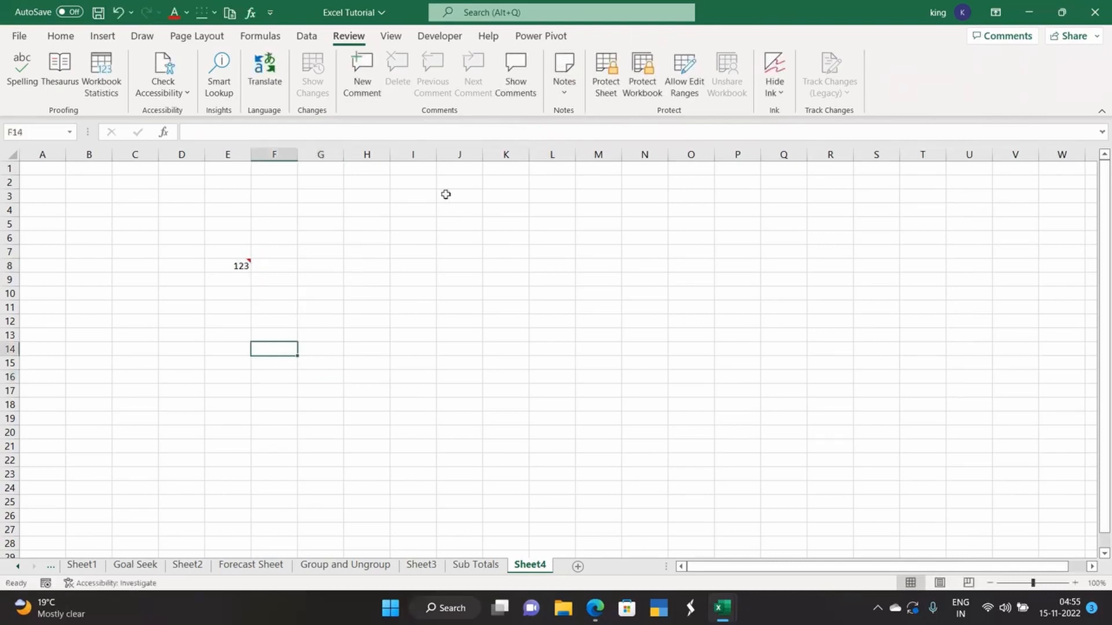
Examine the Protect Sheet, Allow Edit Ranges and Hide Ink options without applying any of them
left_click(602, 86)
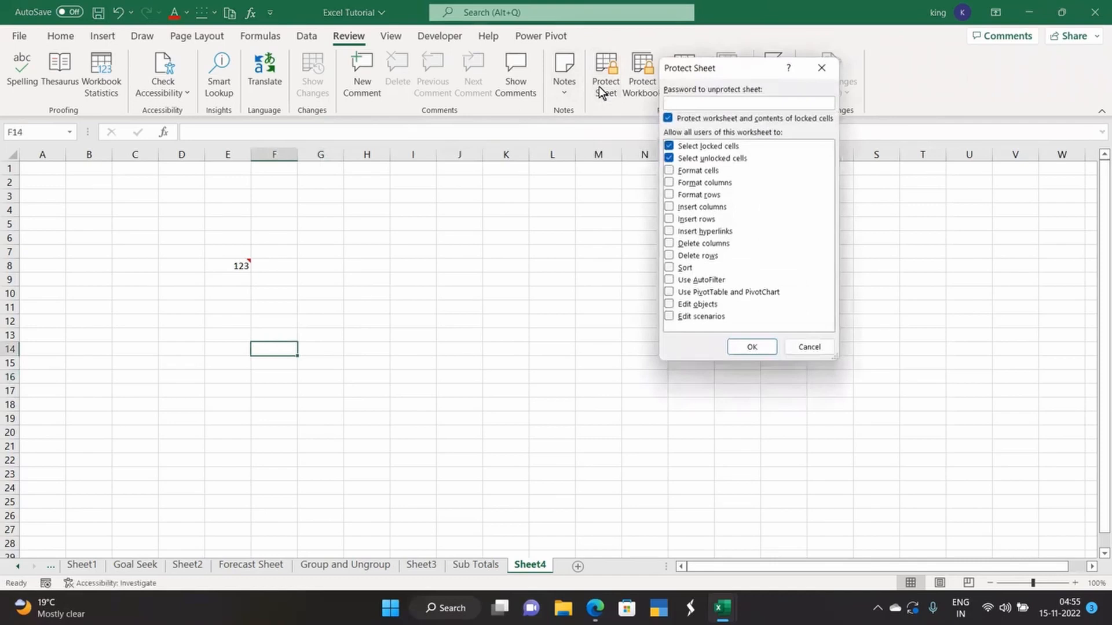
left_click(823, 67)
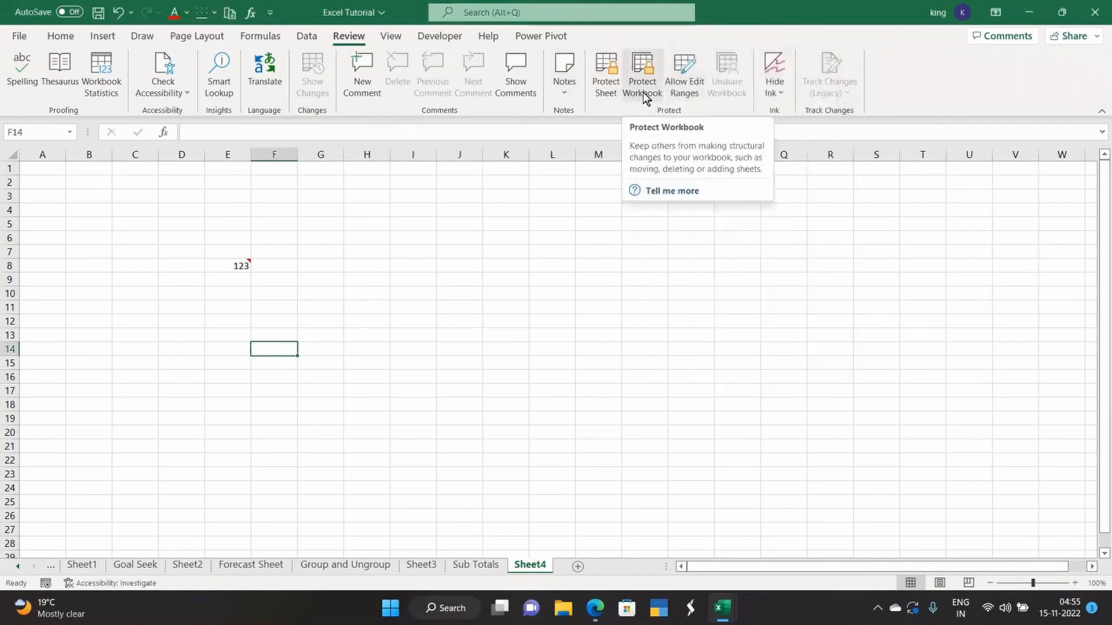
left_click(678, 85)
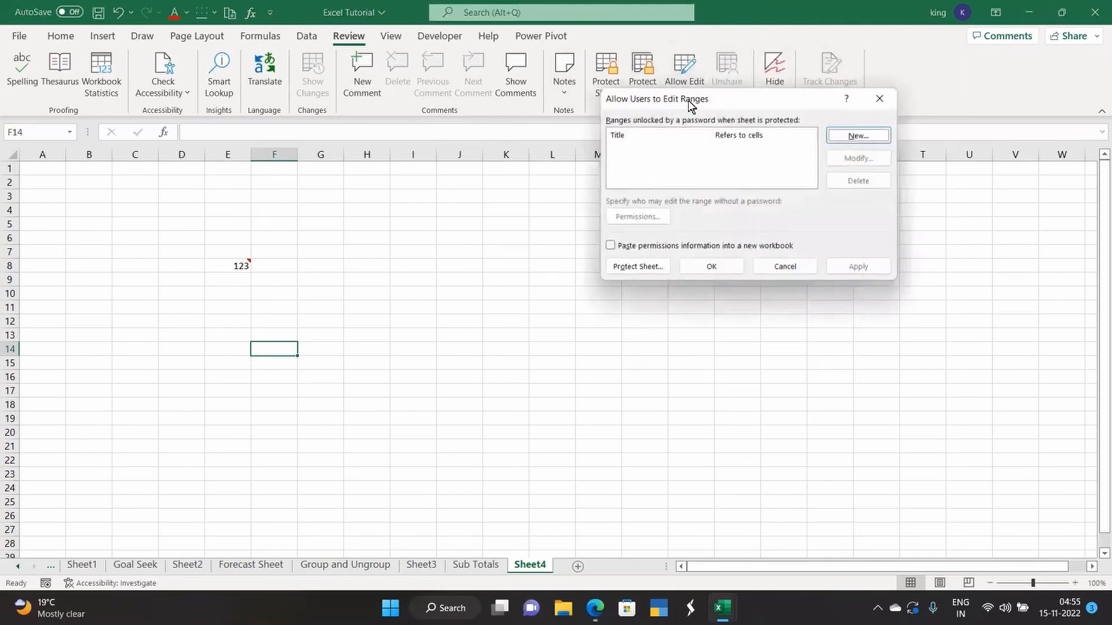
left_click(869, 95)
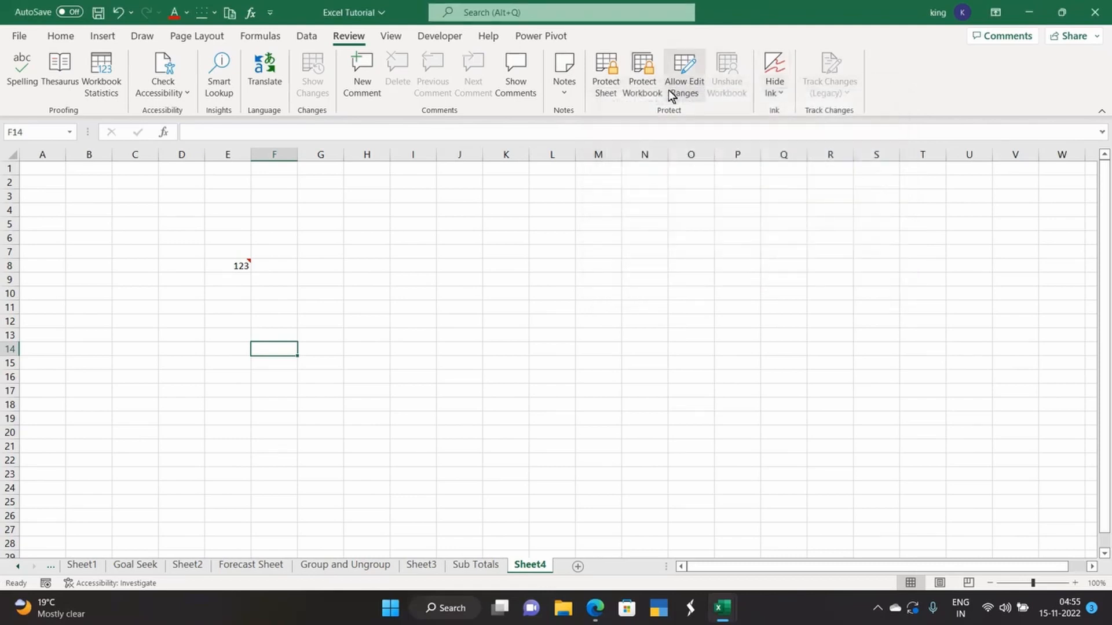
left_click(771, 89)
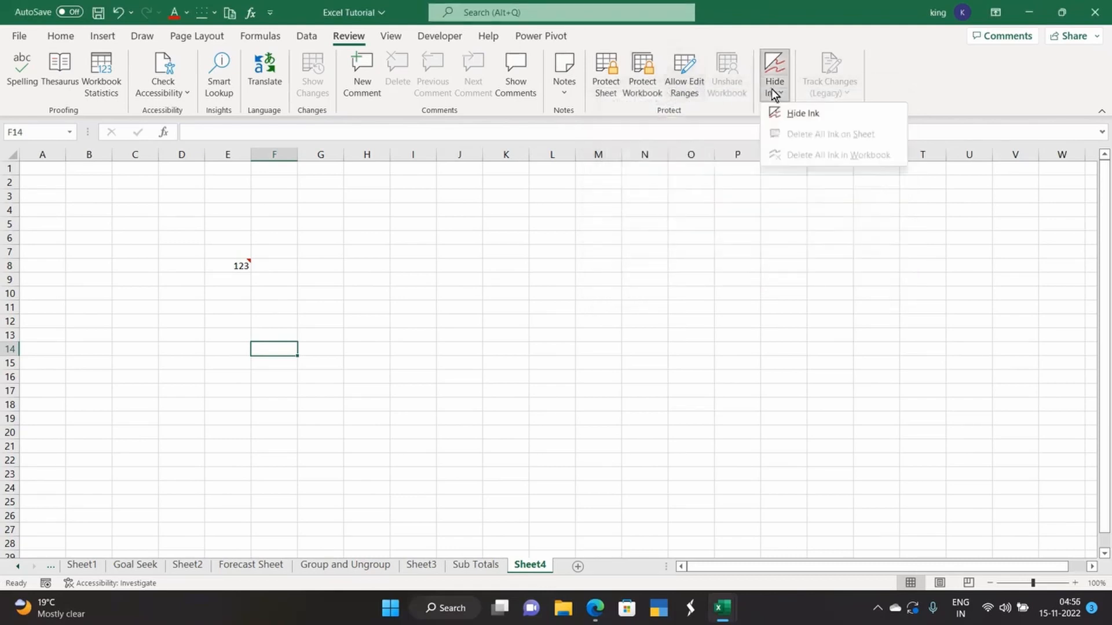
Toggle Hide Ink on and back off while checking the note on cell E8
left_click(792, 113)
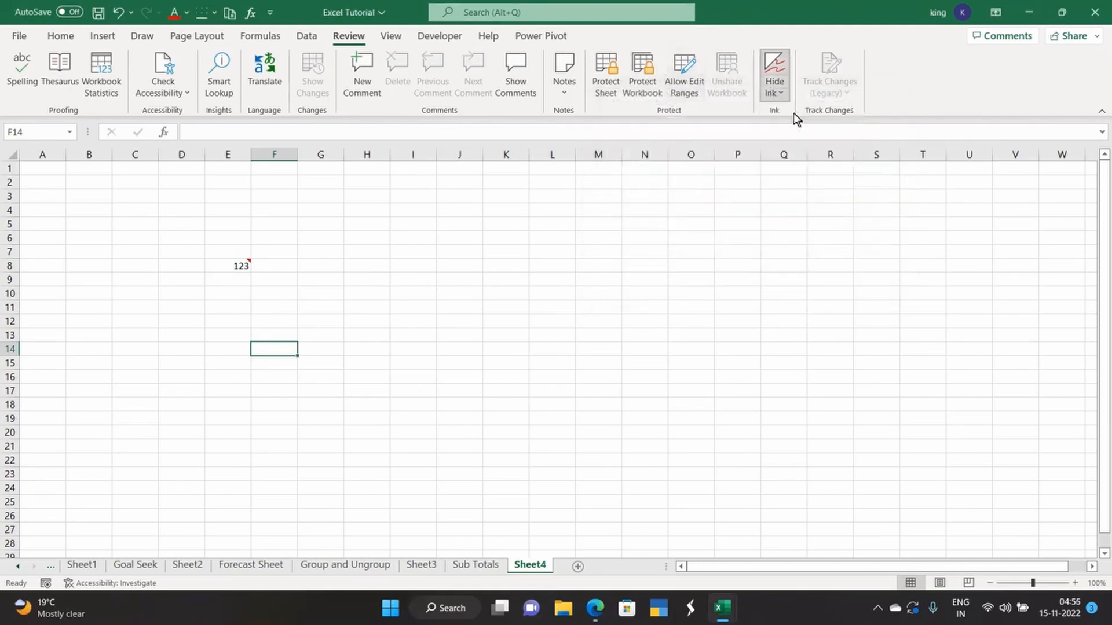
left_click(248, 265)
mouse_move(253, 258)
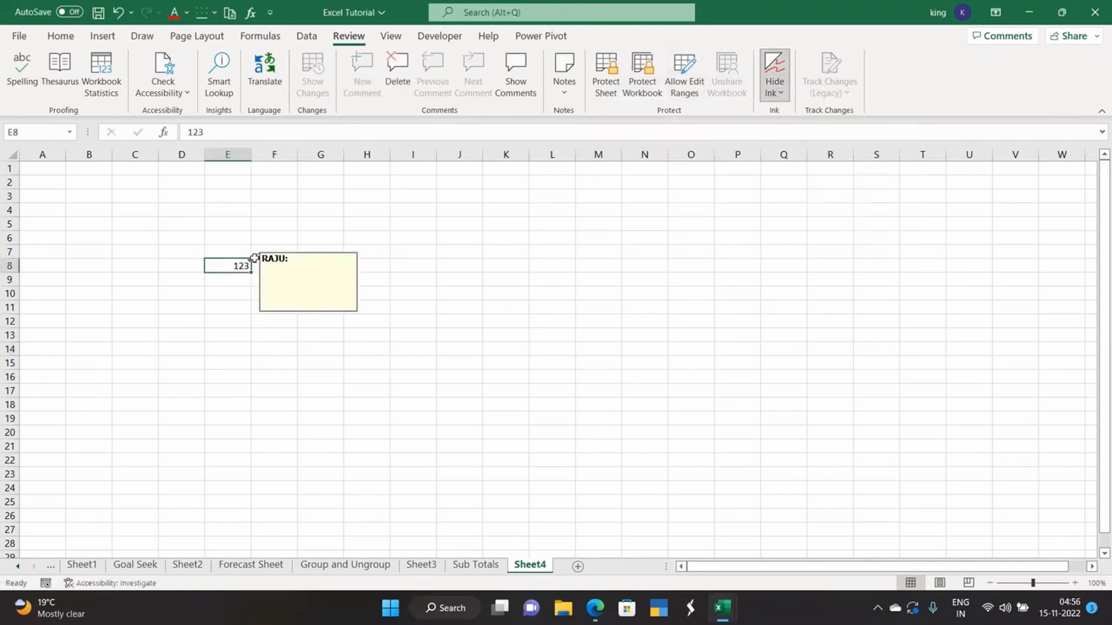
left_click(769, 86)
left_click(787, 109)
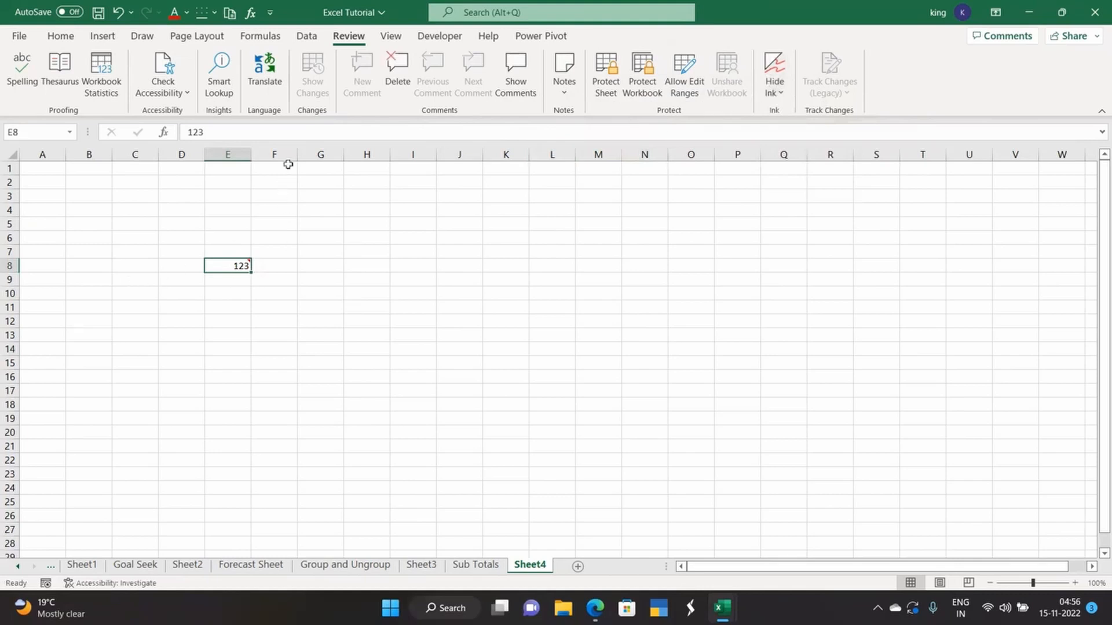
Delete the note from cell E8 and try Hide Ink on the sheet
left_click(400, 79)
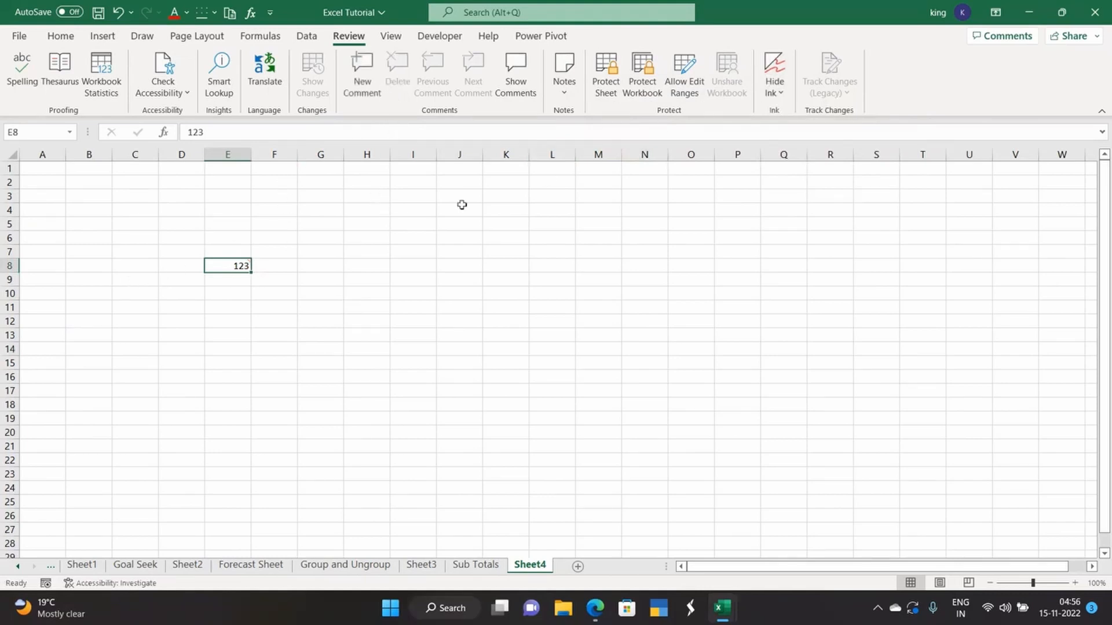
left_click(779, 91)
left_click(794, 113)
Enter 123 in cell H8 and start a blank new comment on cell H10
left_click(360, 267)
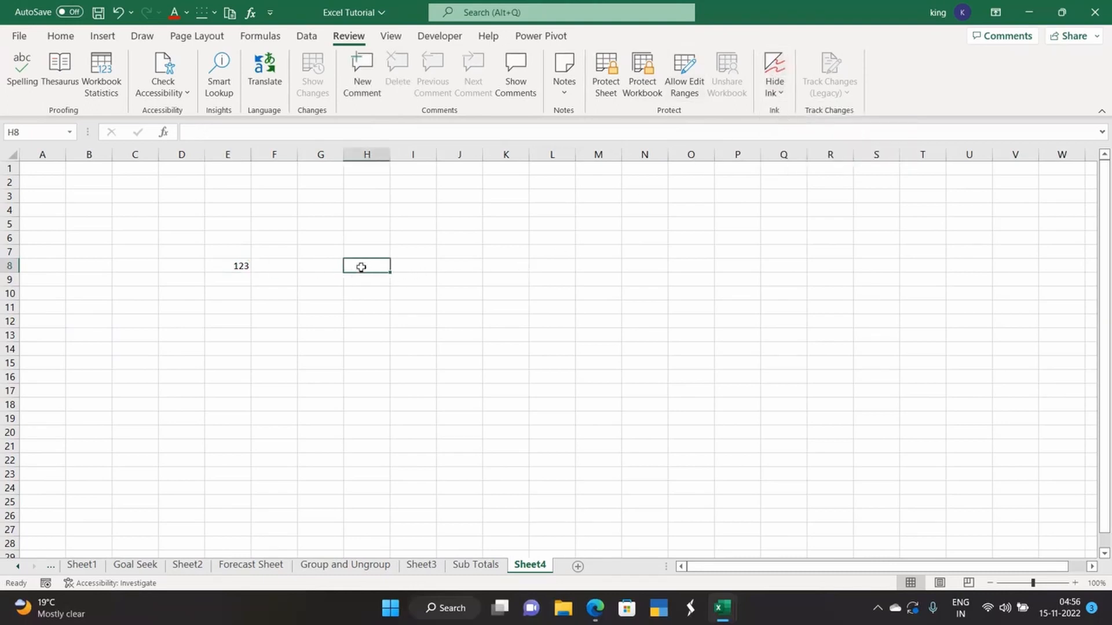
type("123")
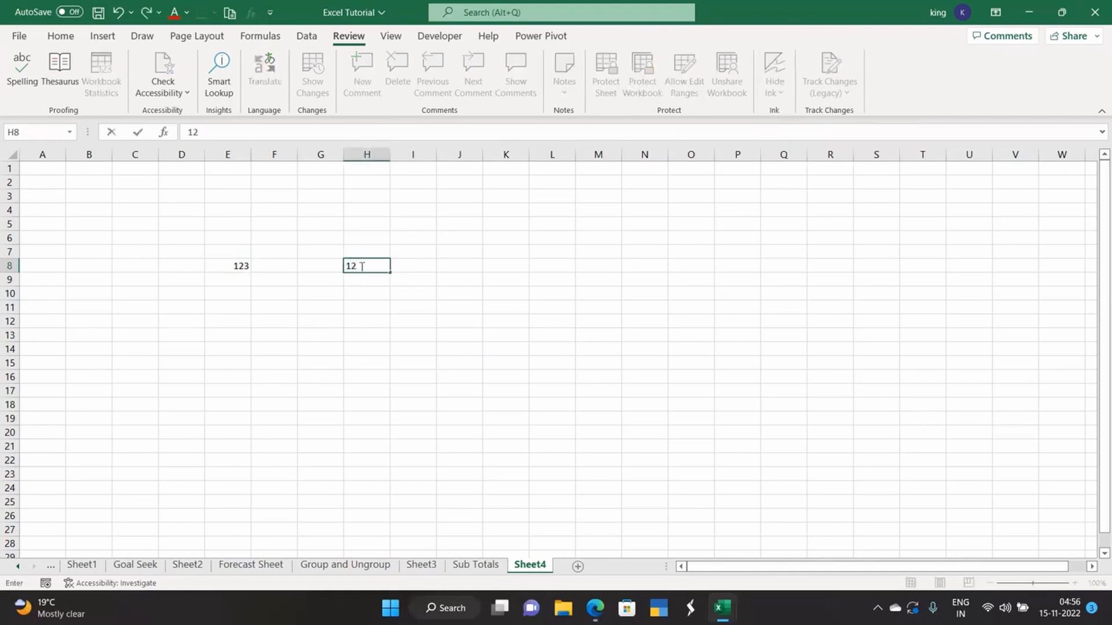
left_click(361, 299)
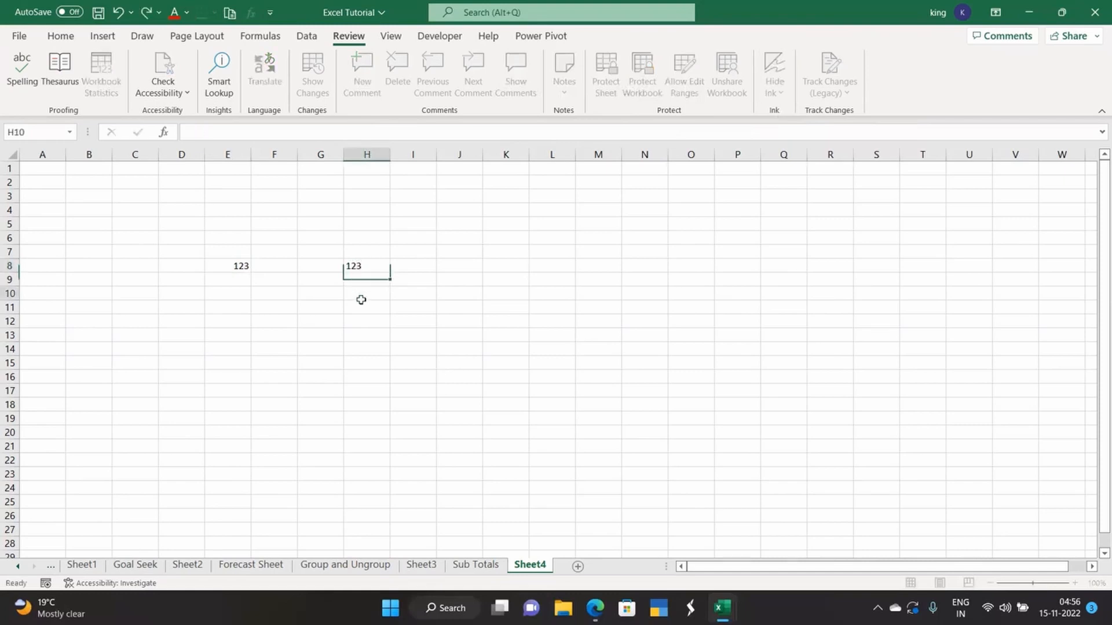
left_click(362, 73)
View the comment draft on cell H10 and toggle Hide Ink on and back off
left_click(781, 88)
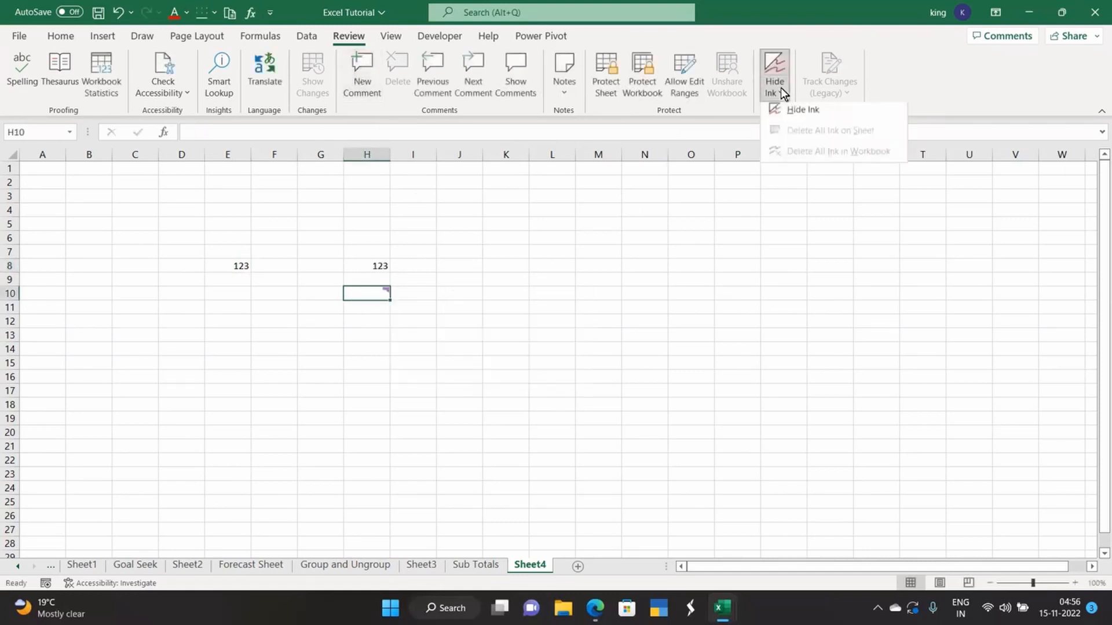
left_click(371, 263)
left_click(374, 265)
left_click(382, 294)
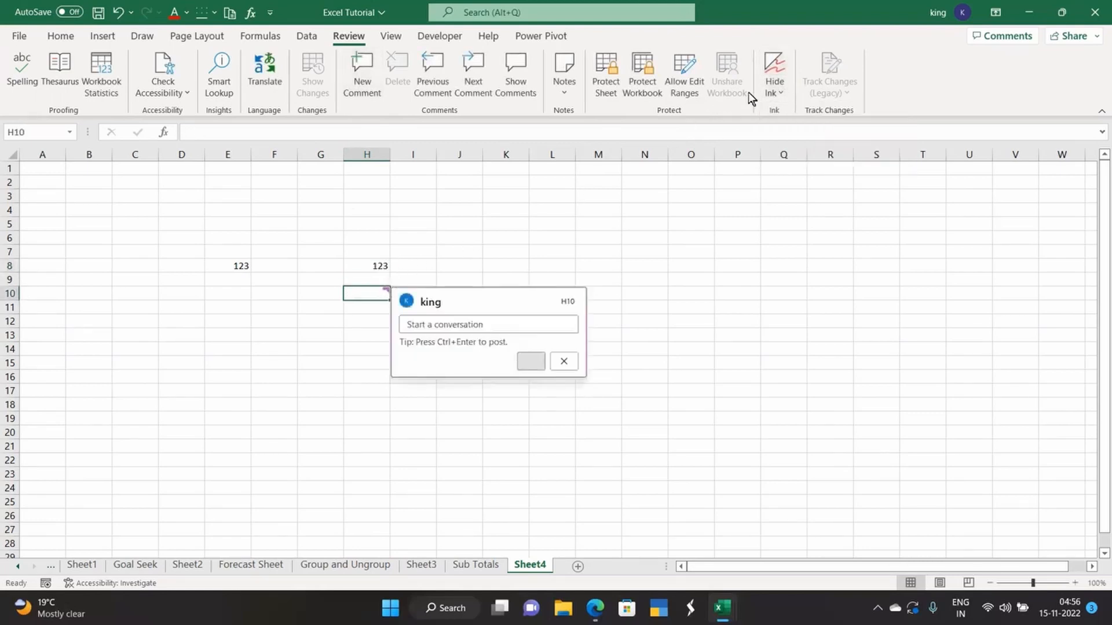
left_click(773, 84)
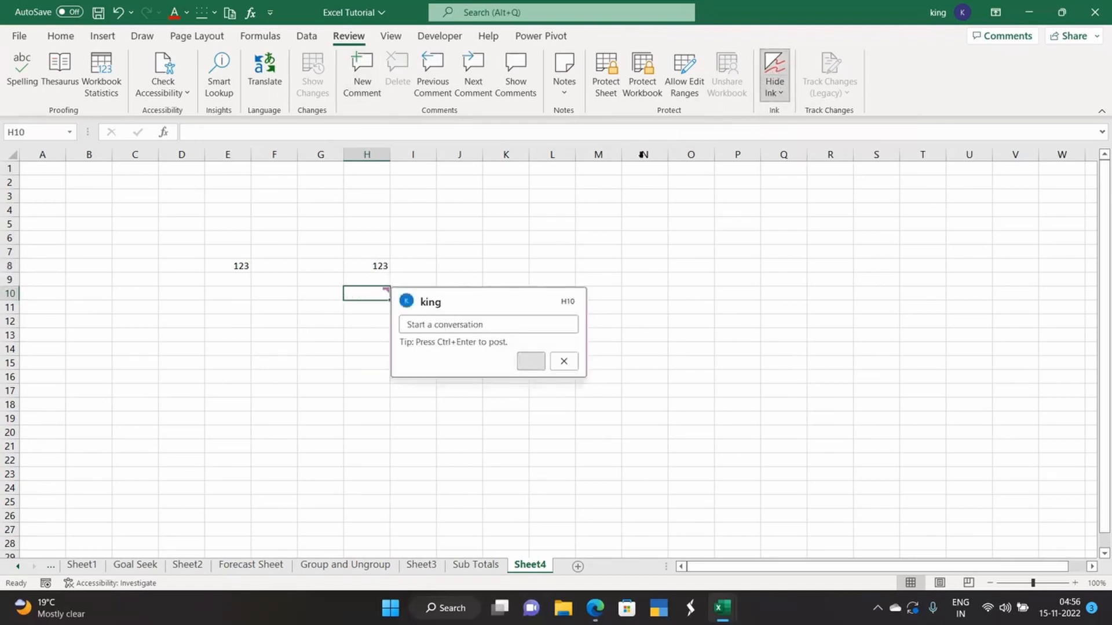
left_click(770, 69)
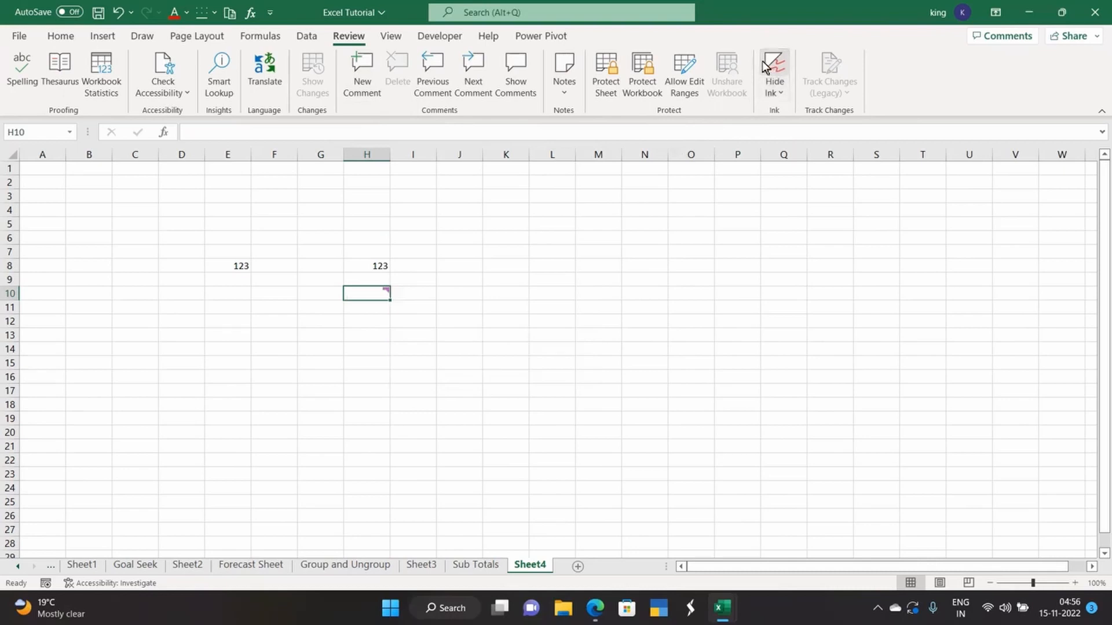
left_click(752, 234)
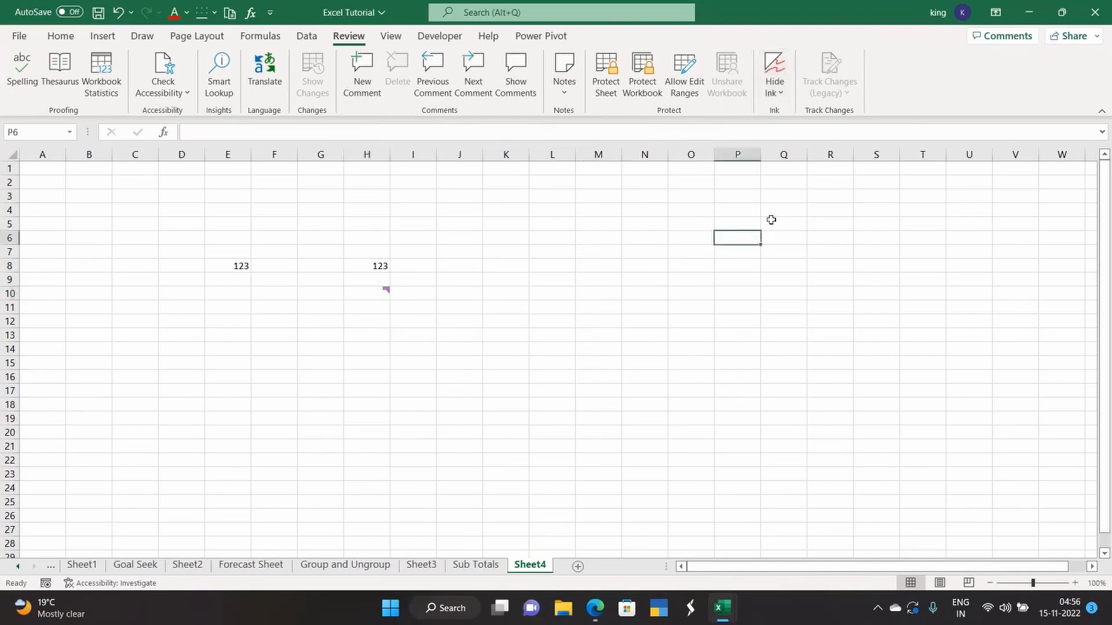